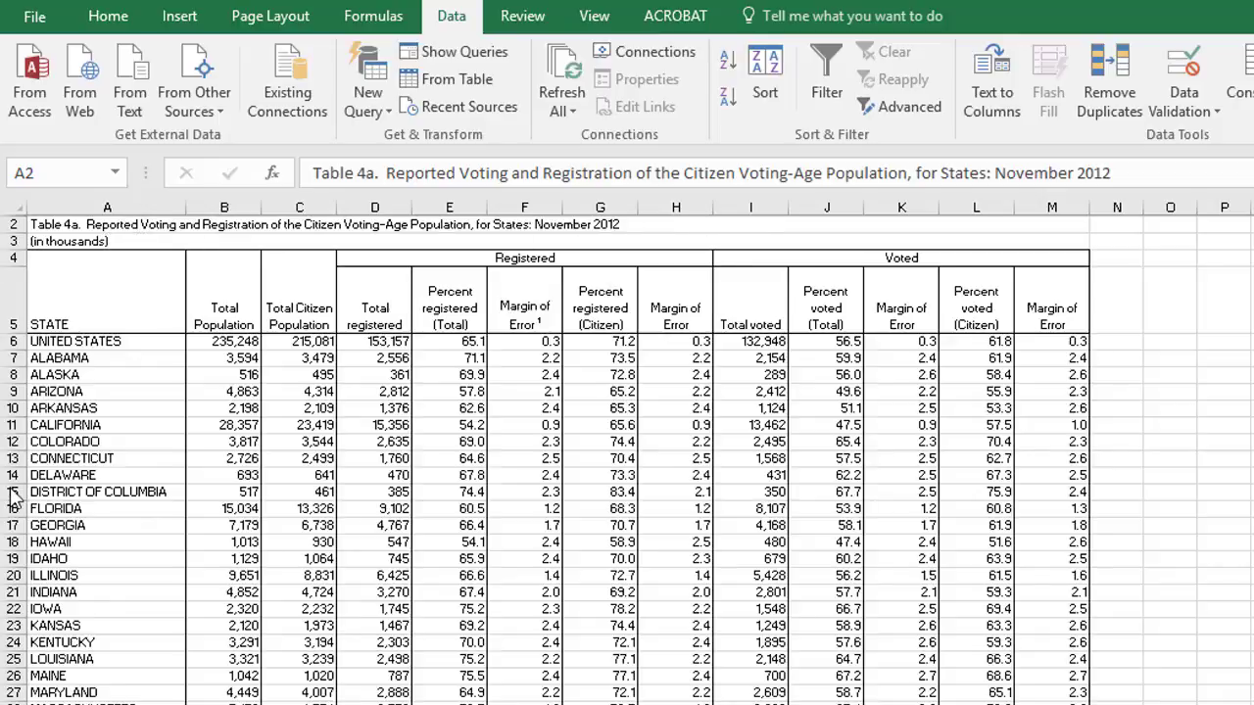
# Step: Select cell A1 in the collapsed first row and increase that row's height to match the ordinary rows
pyautogui.click(51, 174)
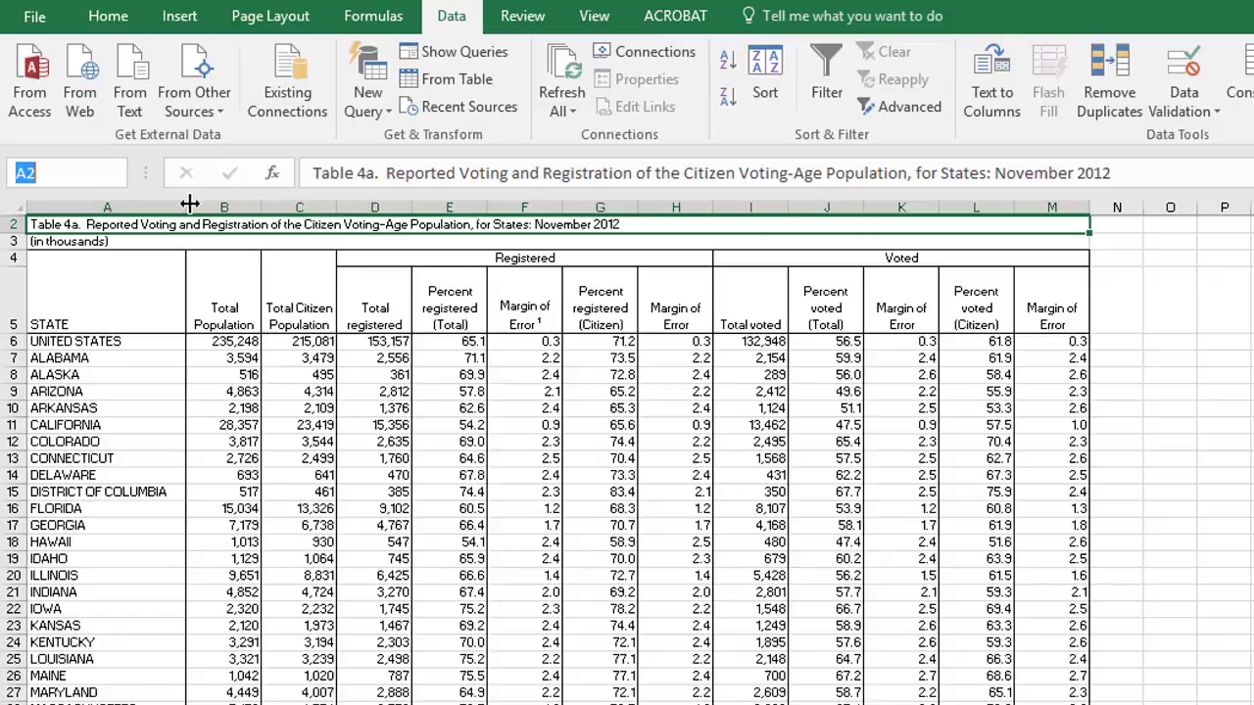
pyautogui.write('A1')
pyautogui.press('Return')
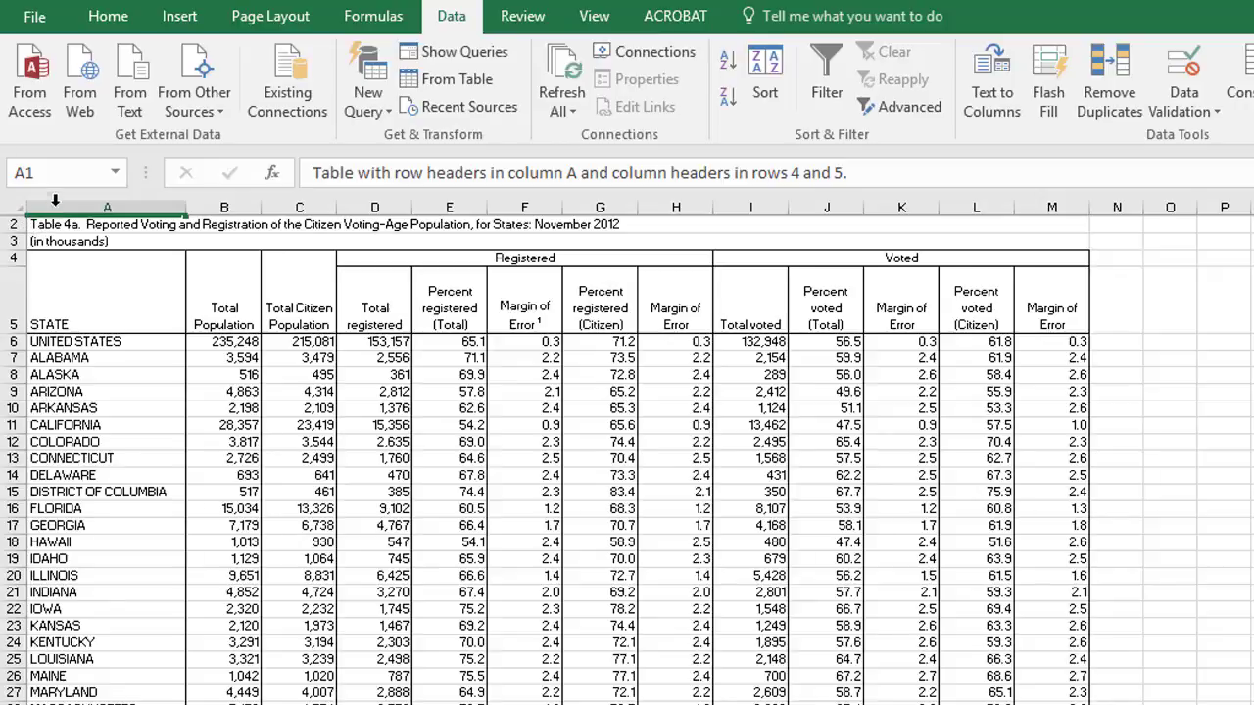
pyautogui.click(69, 174)
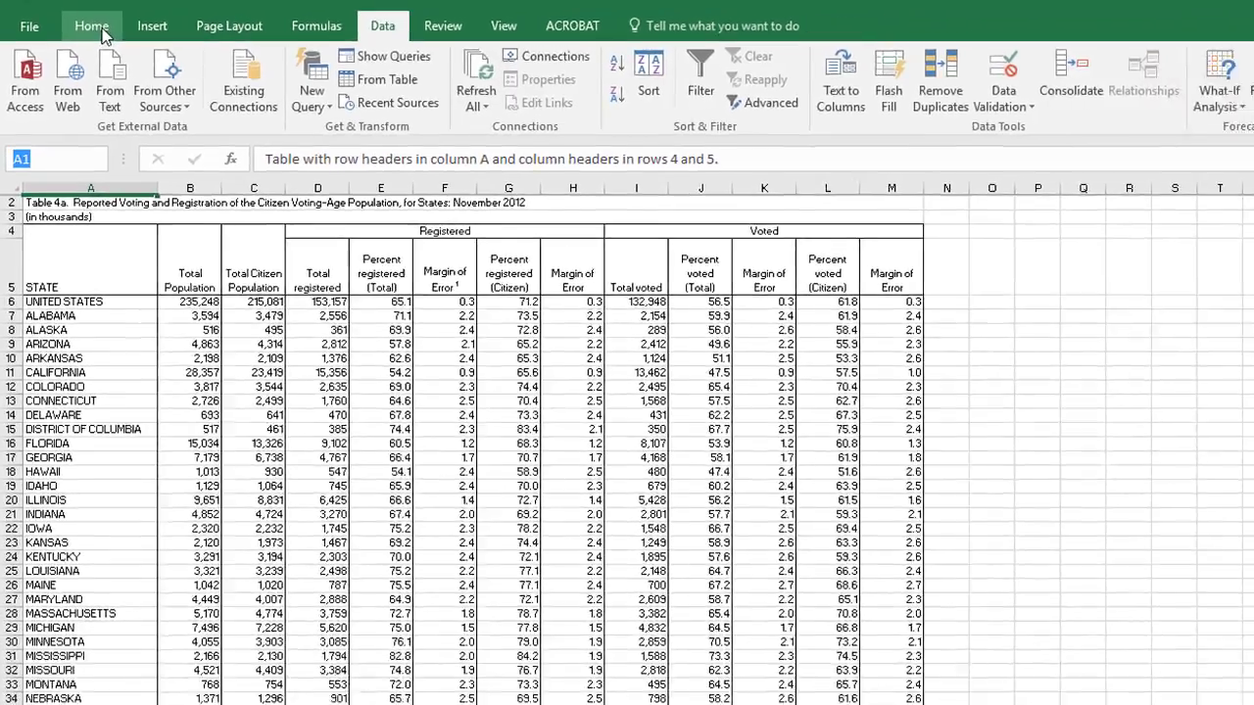
pyautogui.click(91, 30)
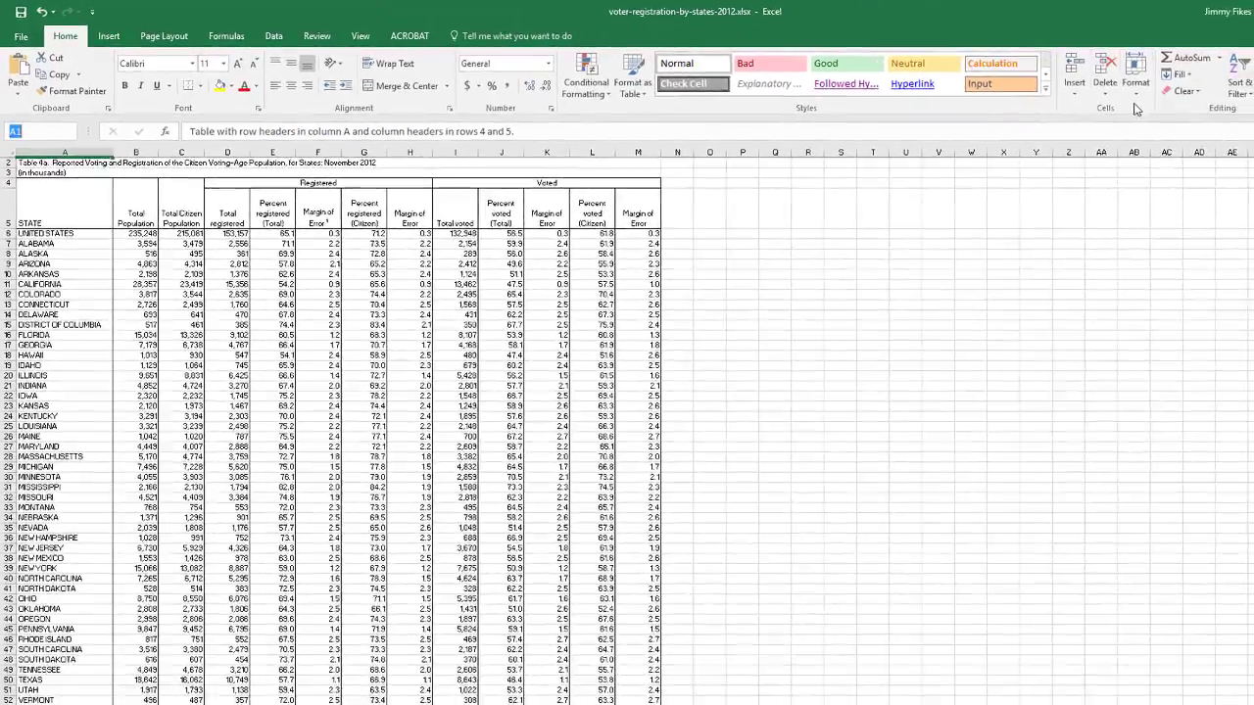
pyautogui.click(1173, 99)
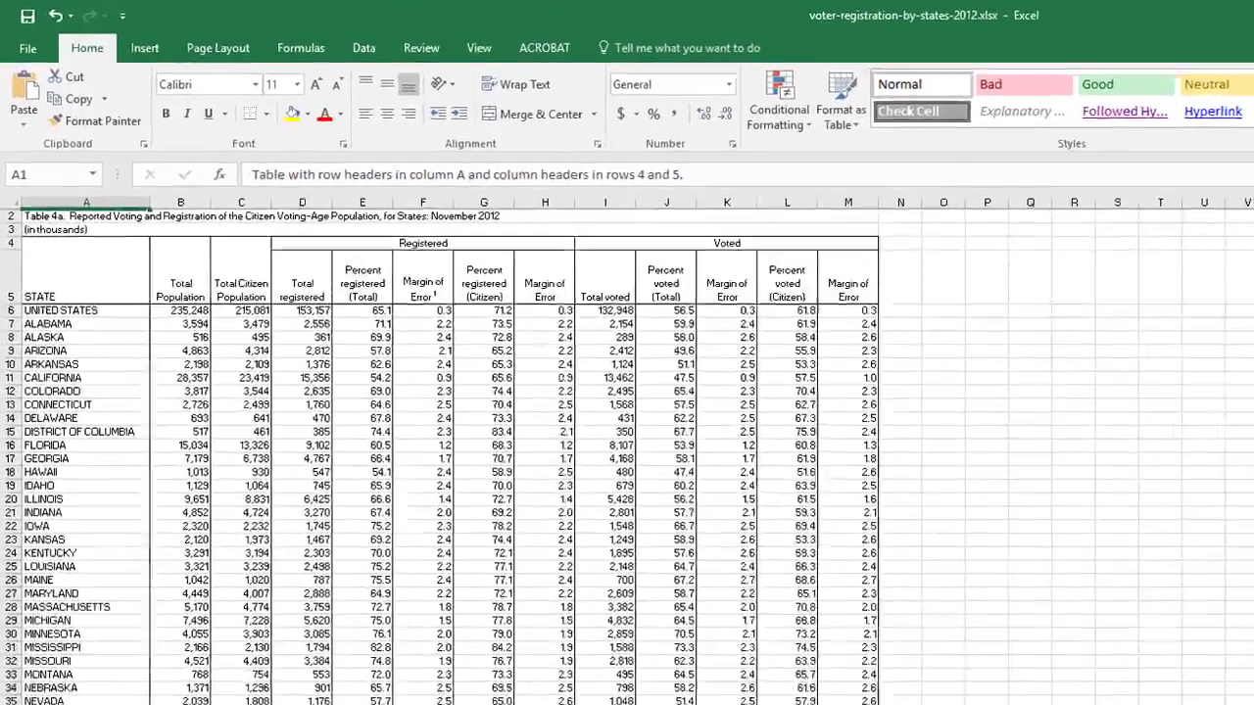
pyautogui.click(1250, 202)
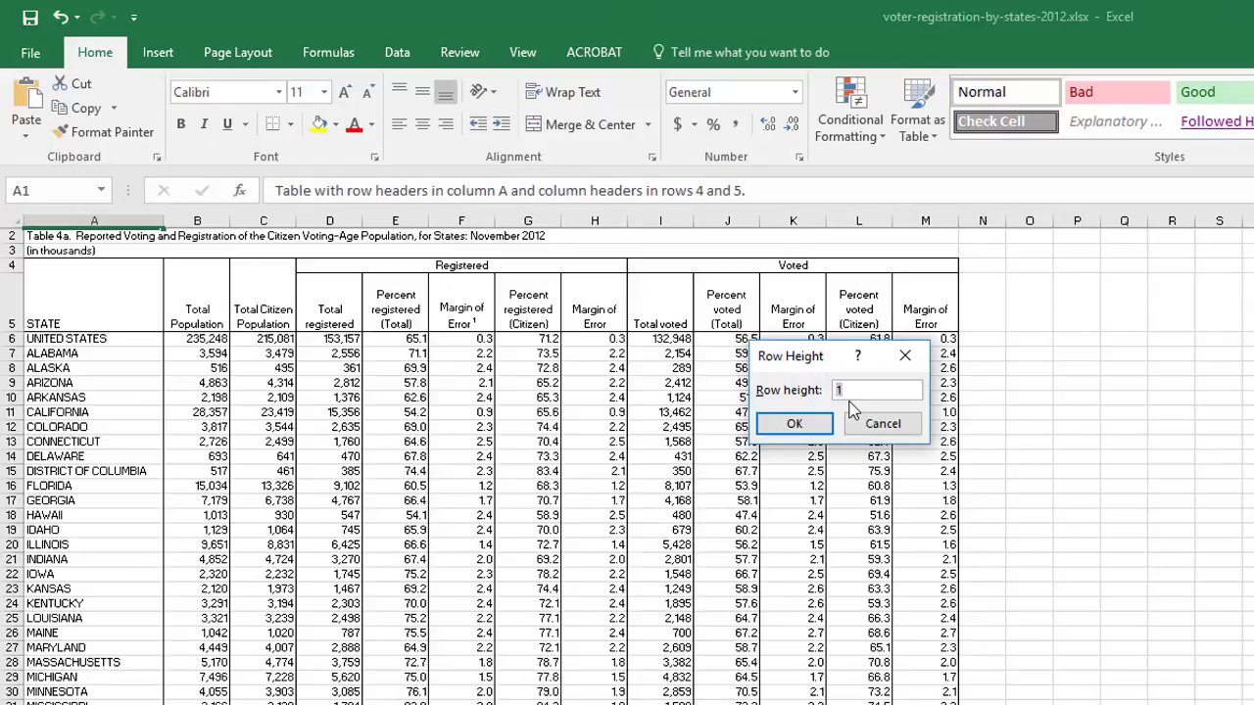
pyautogui.write('48')
pyautogui.press('BackSpace')
pyautogui.write('5')
pyautogui.press('Return')
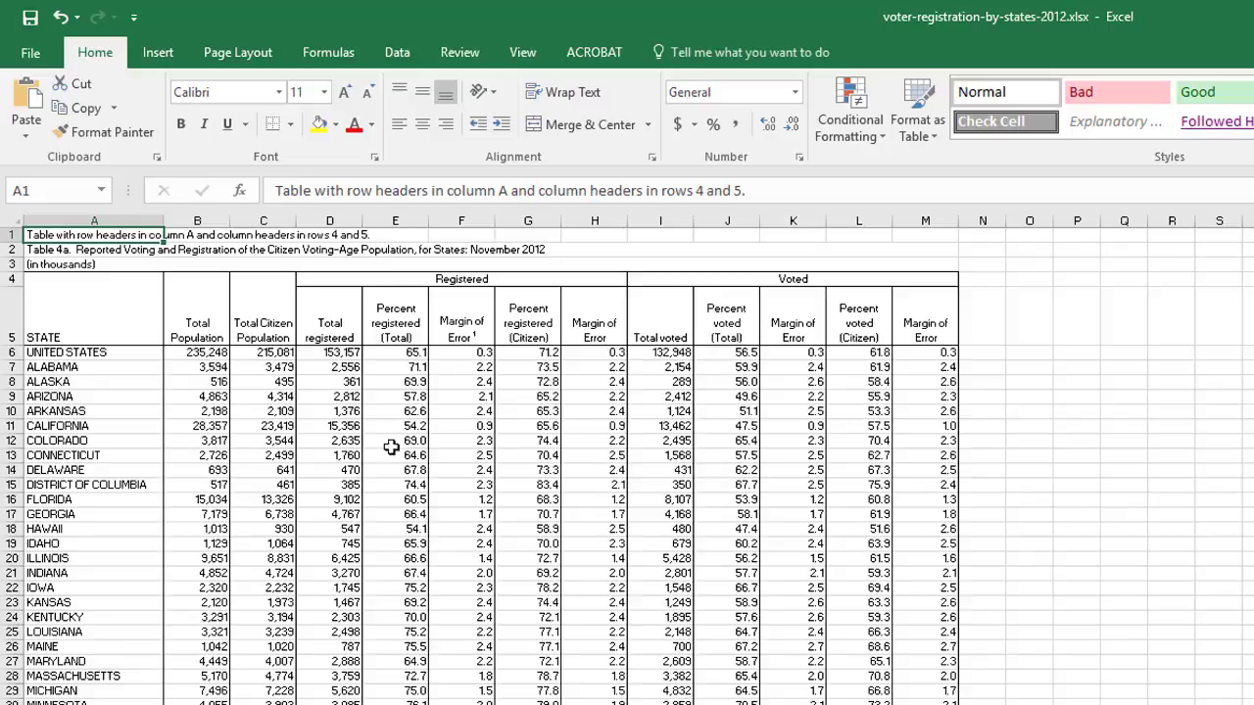
# Step: Examine the note and title above the table, the column headers in row 5 and the state data rows
pyautogui.click(328, 407)
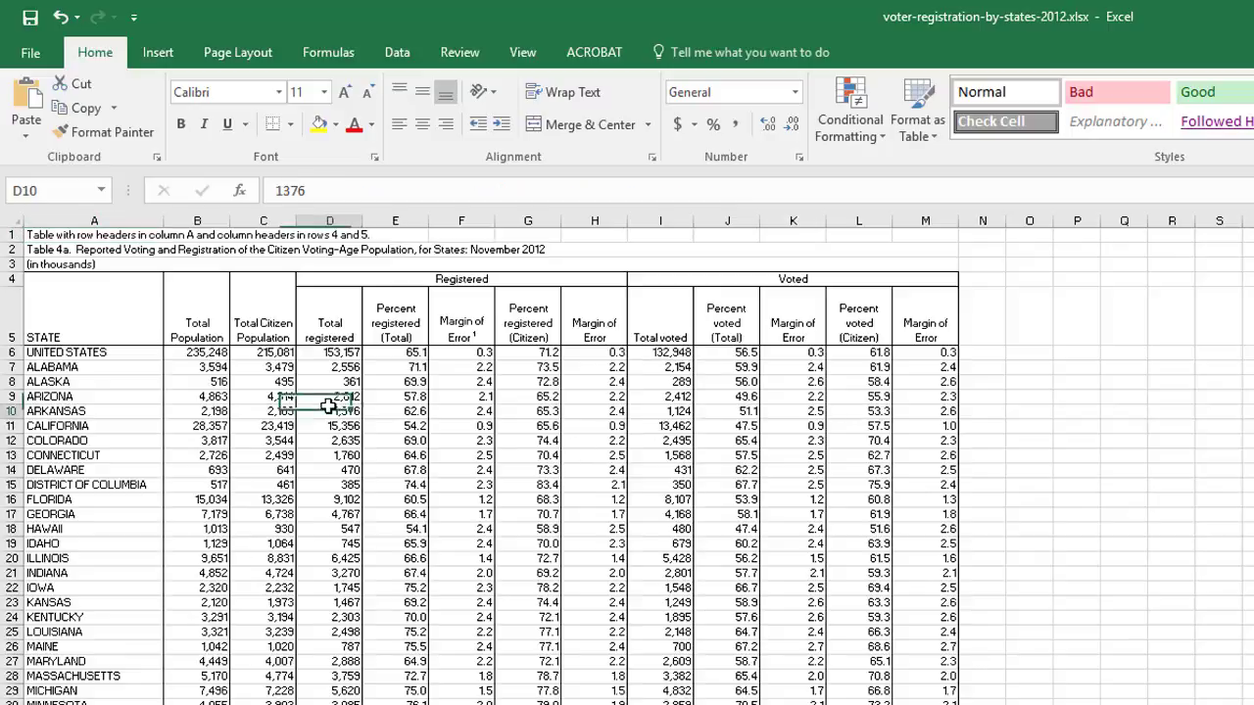
pyautogui.click(56, 241)
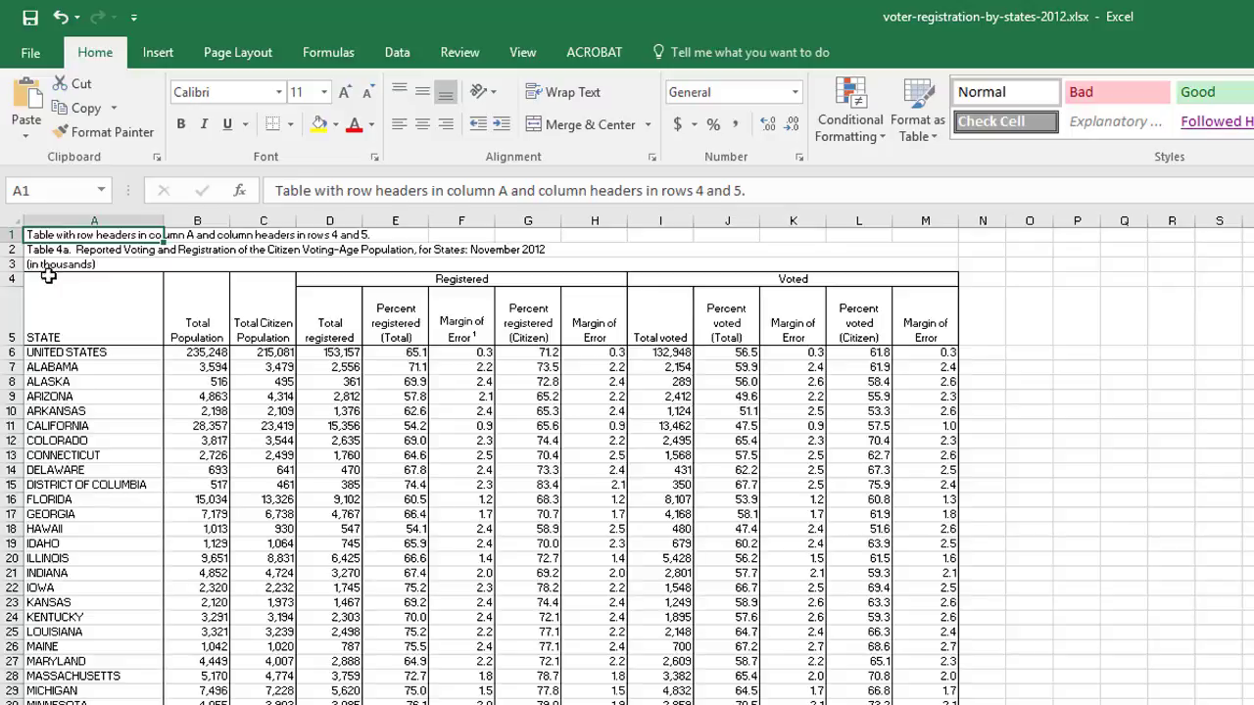
pyautogui.click(483, 328)
pyautogui.moveTo(360, 331); pyautogui.dragTo(905, 335)
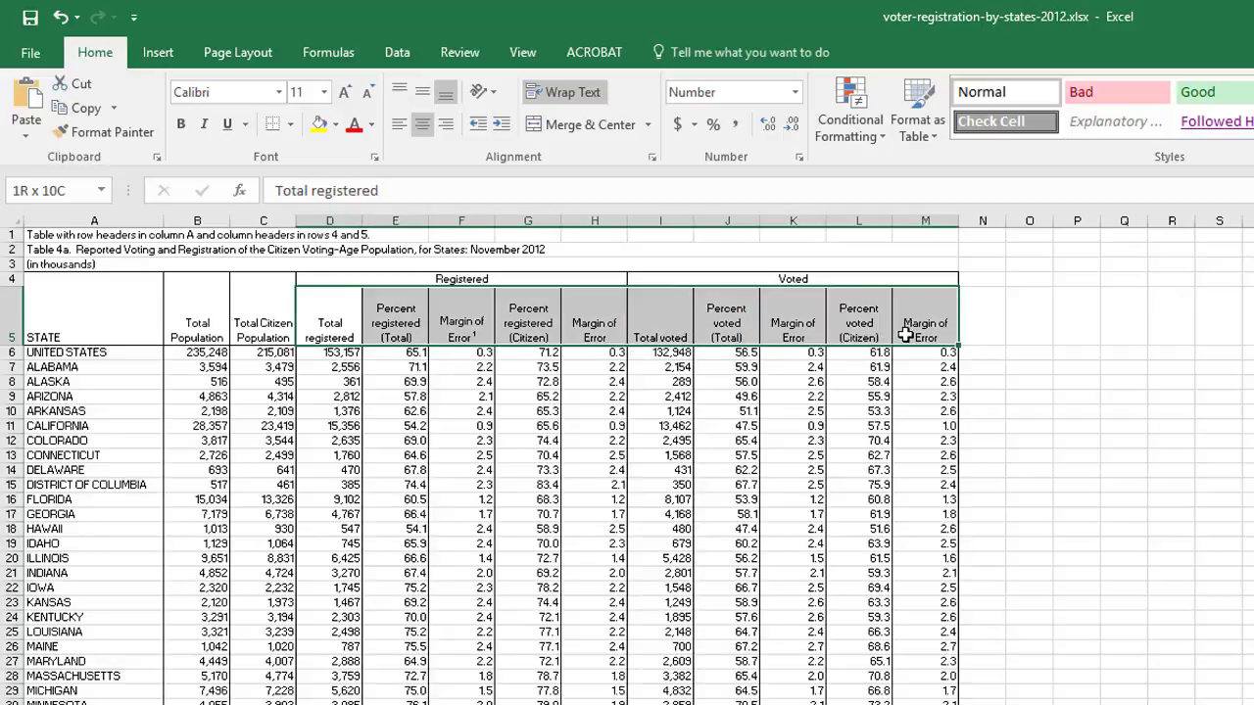
pyautogui.moveTo(905, 335); pyautogui.dragTo(905, 335)
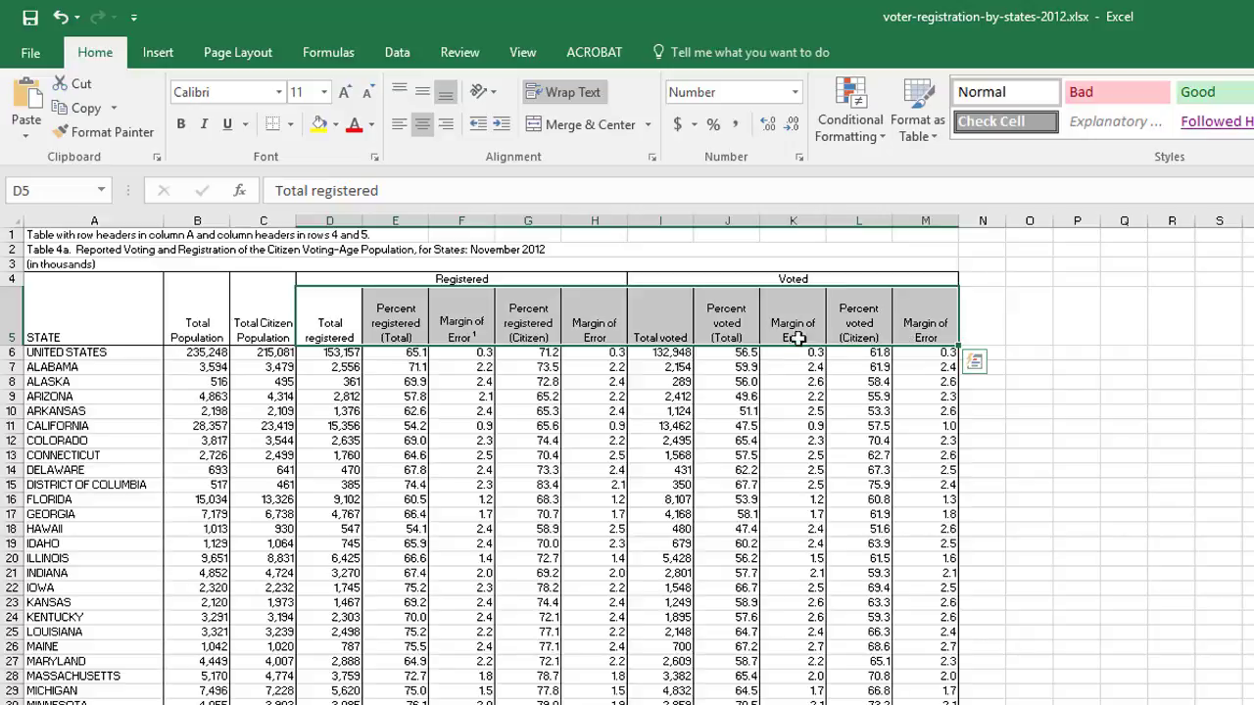
pyautogui.moveTo(87, 365); pyautogui.dragTo(926, 704)
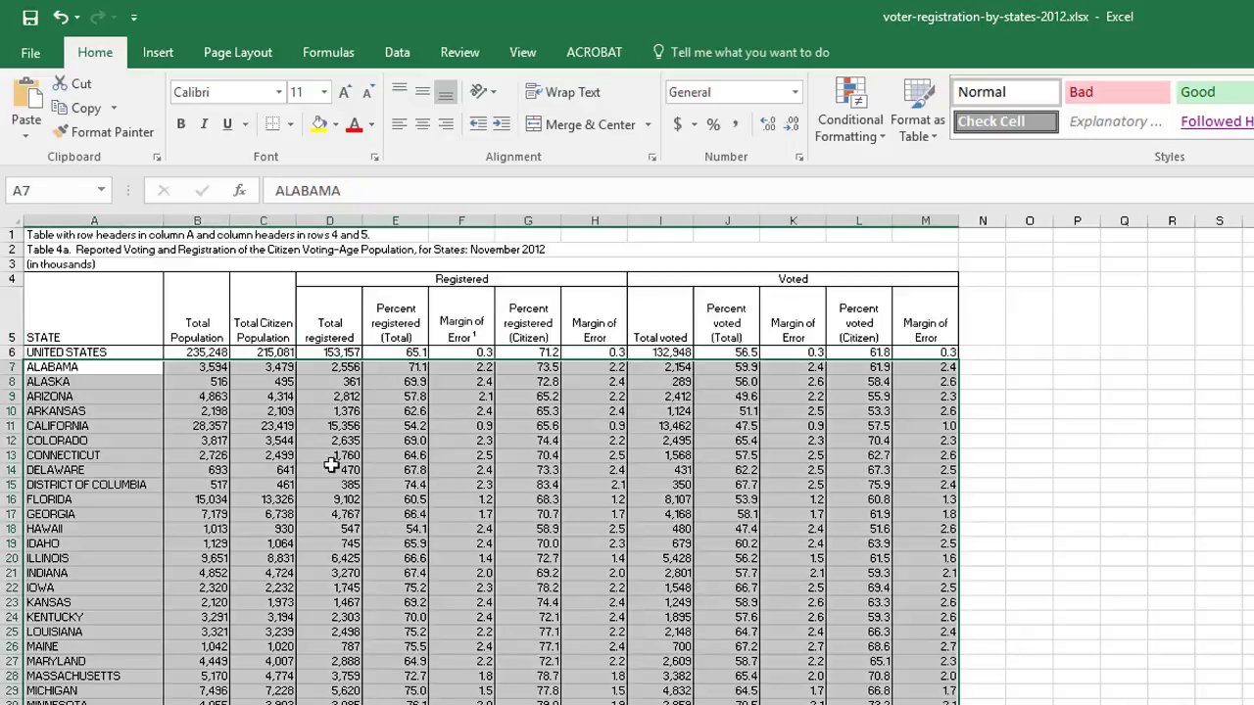
pyautogui.click(348, 317)
pyautogui.moveTo(350, 318); pyautogui.dragTo(923, 309)
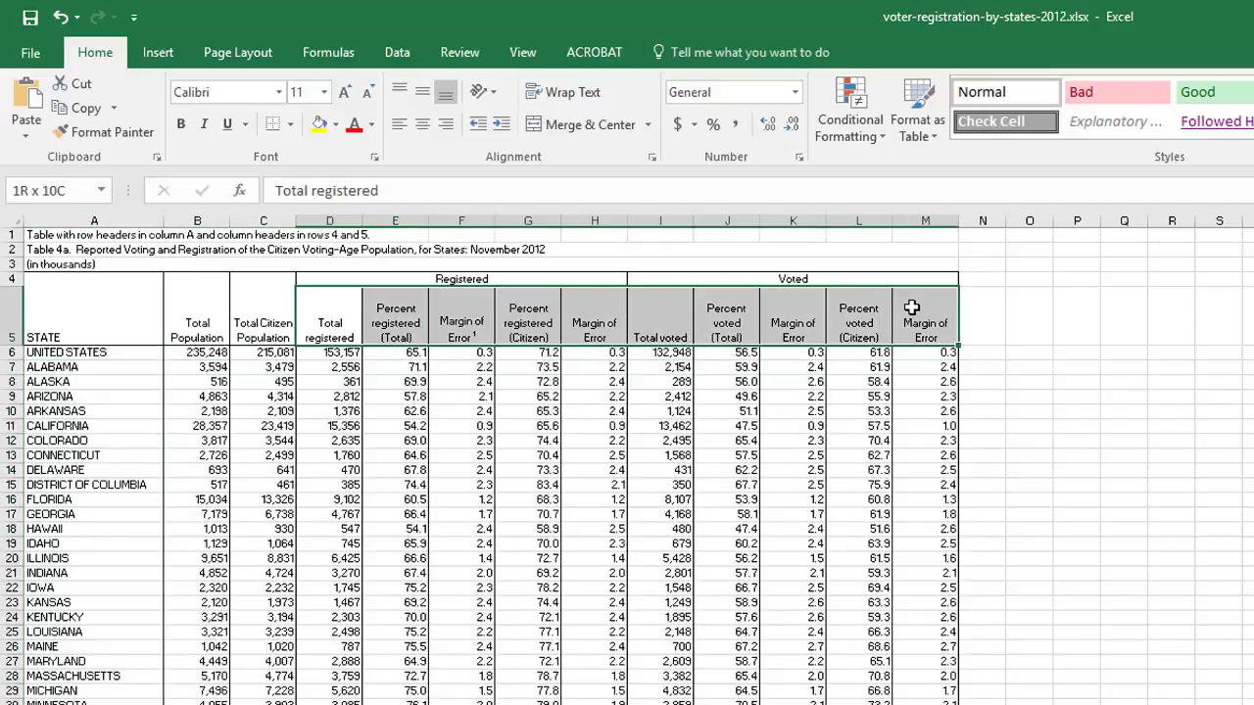
pyautogui.click(73, 250)
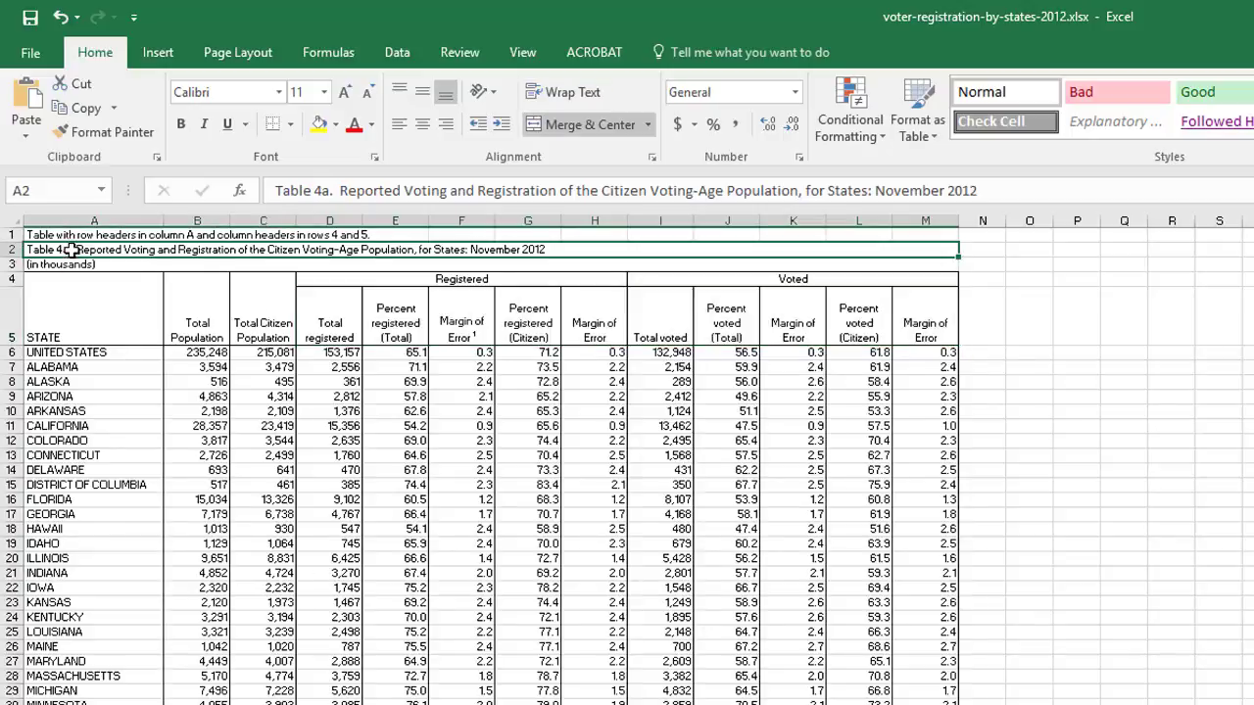
# Step: Cut rows 1 to 3 with the note, title and units, and paste them below the table starting at A68
pyautogui.click(10, 235)
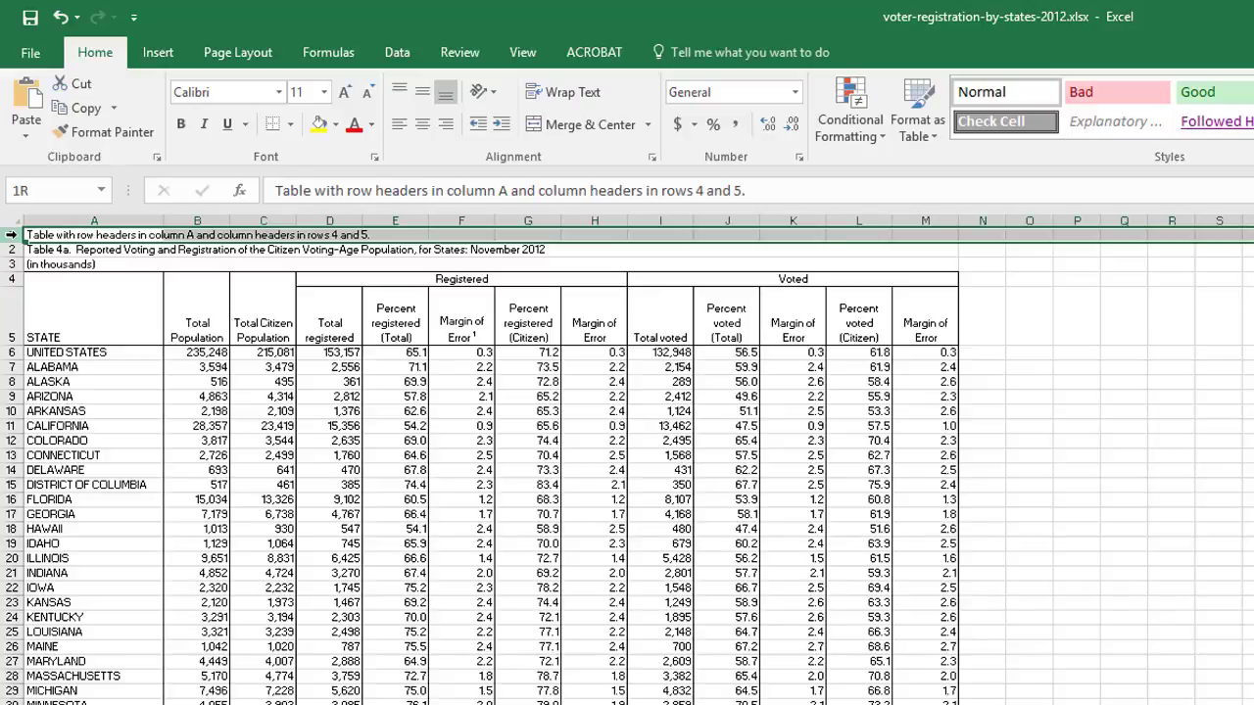
pyautogui.moveTo(10, 235); pyautogui.dragTo(14, 262)
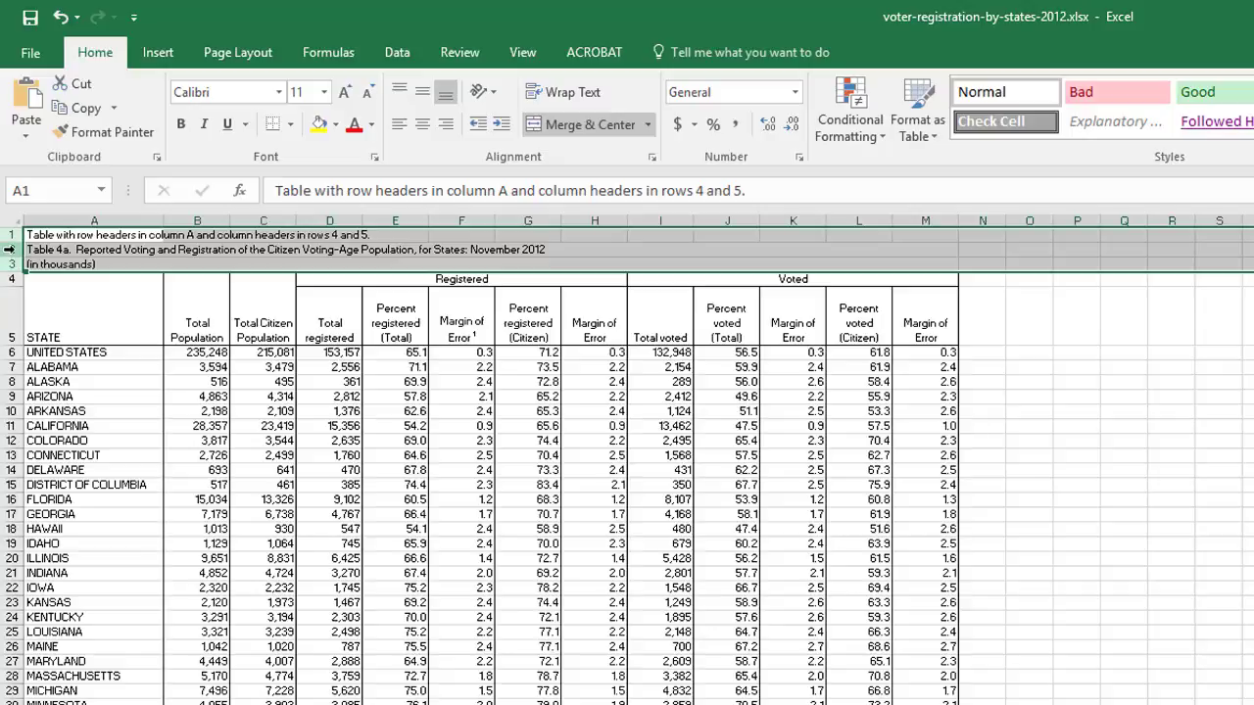
pyautogui.rightClick(12, 248)
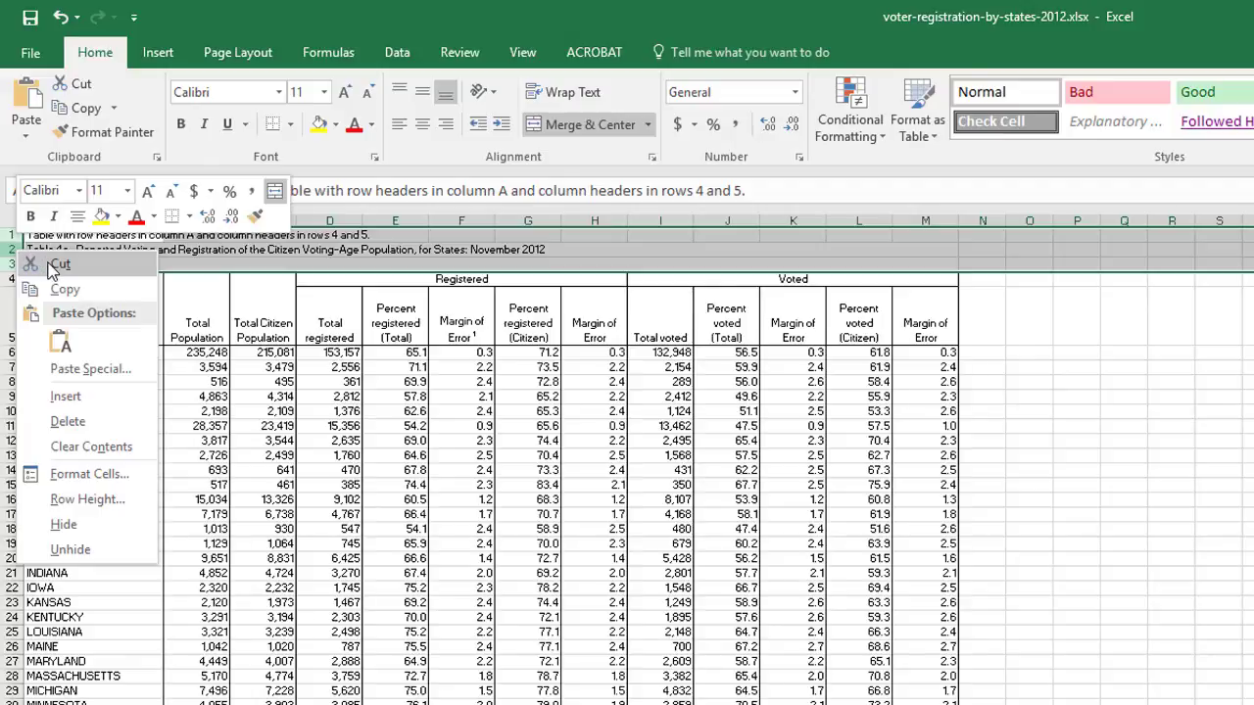
pyautogui.click(54, 267)
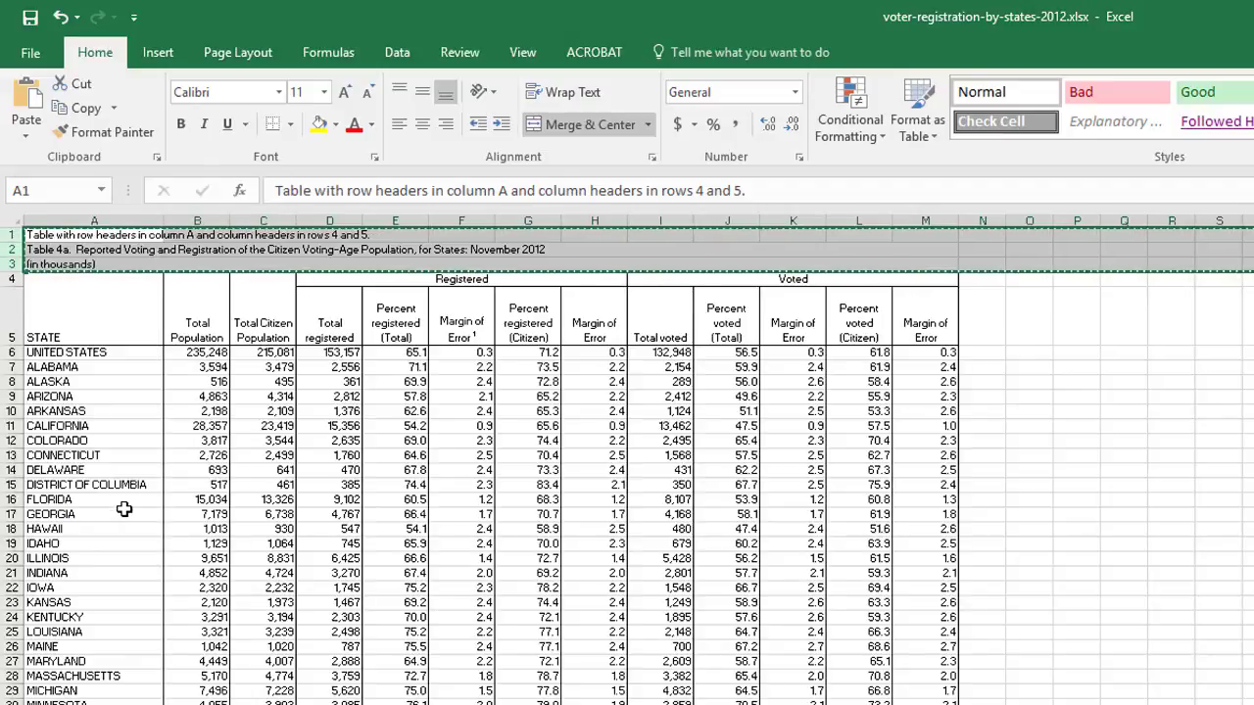
pyautogui.scroll(-4, 122, 508)
pyautogui.scroll(-1, 125, 509)
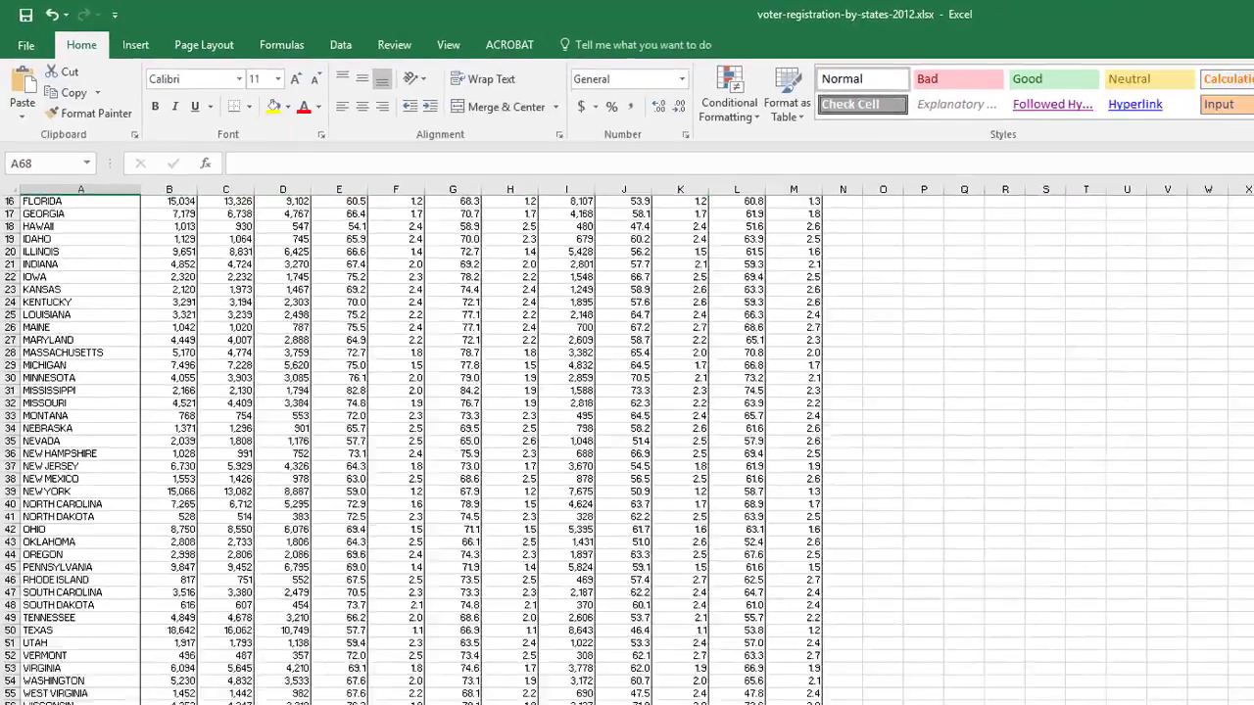
pyautogui.click(35, 621)
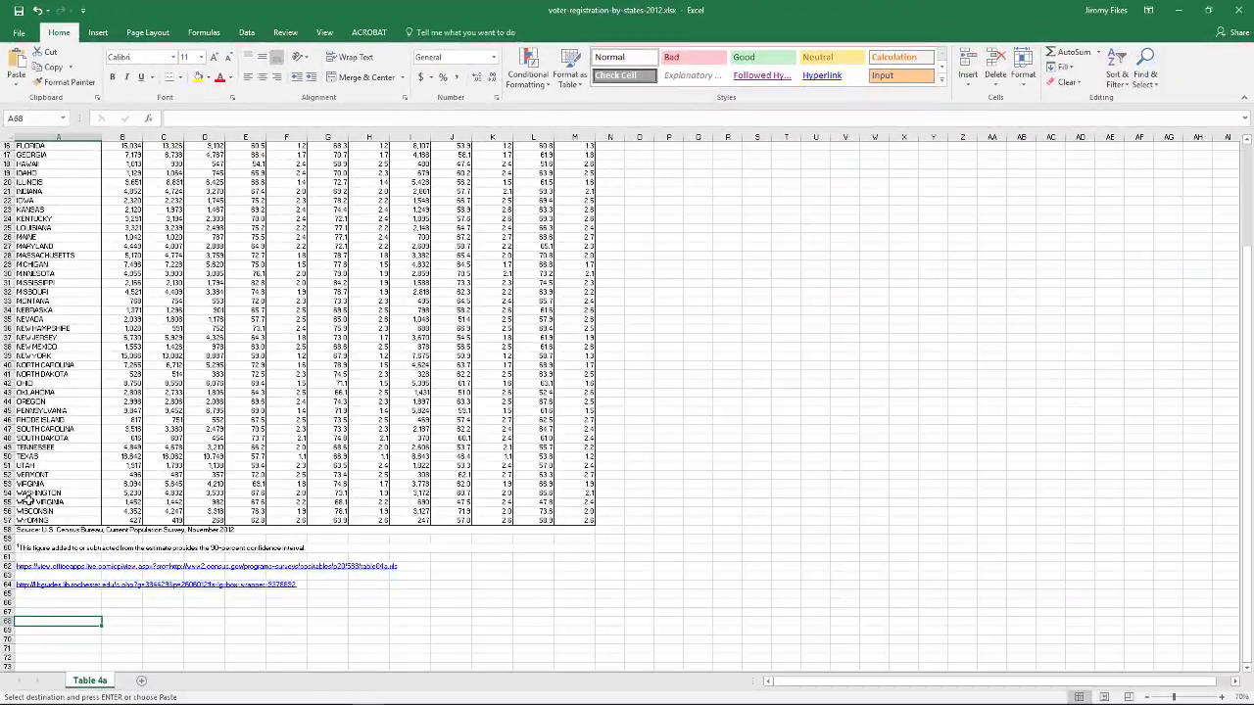
pyautogui.click(18, 70)
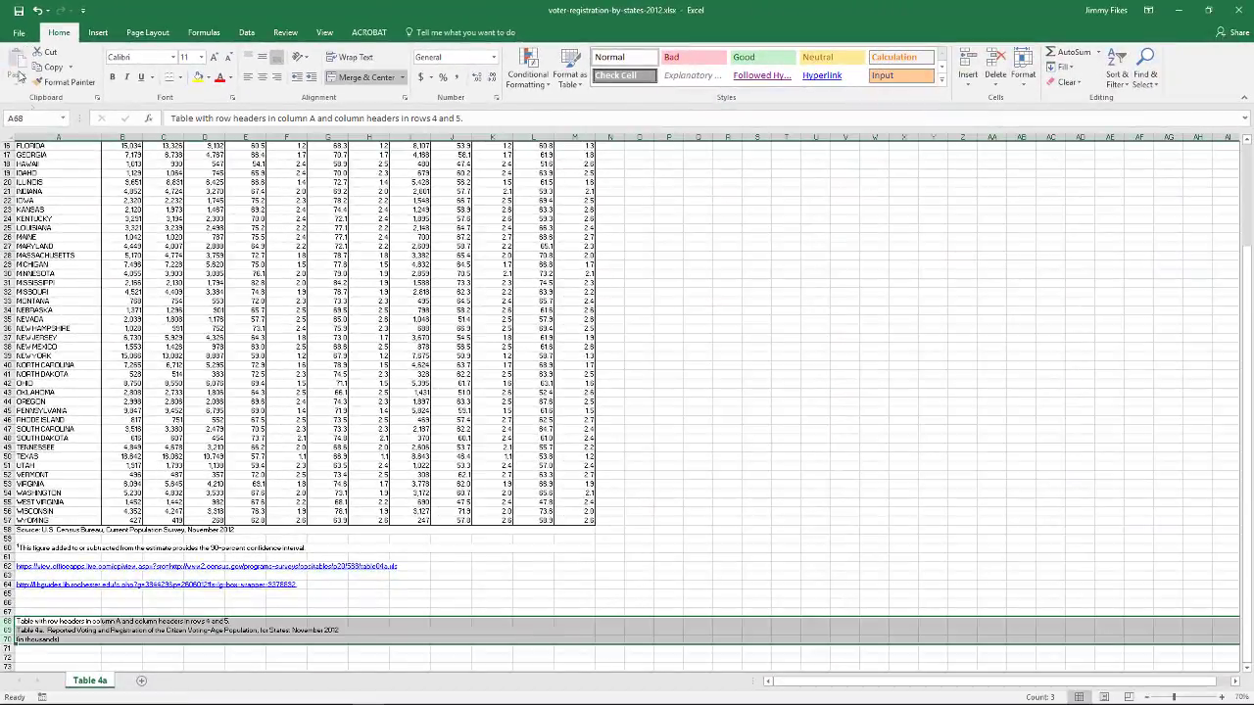
pyautogui.click(156, 639)
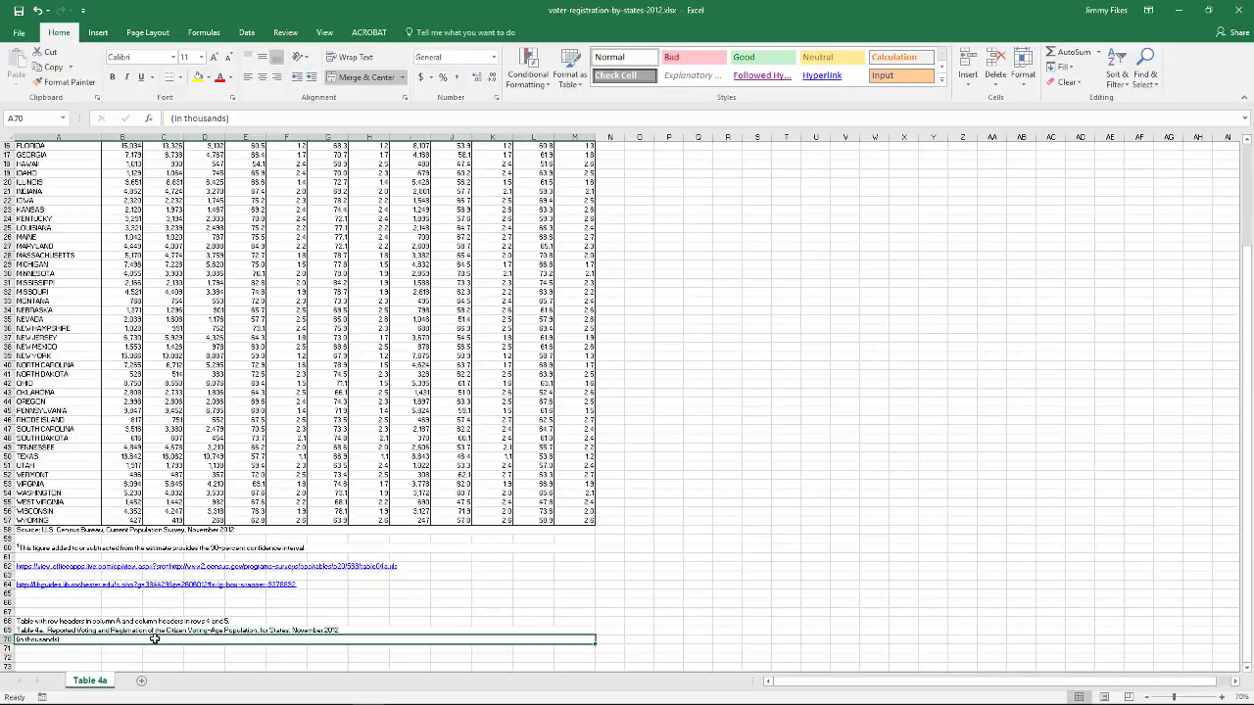
# Step: Examine the two-level column headers in rows 4 and 5, from Total Citizen Population to the last Margin of Error
pyautogui.scroll(5, 155, 639)
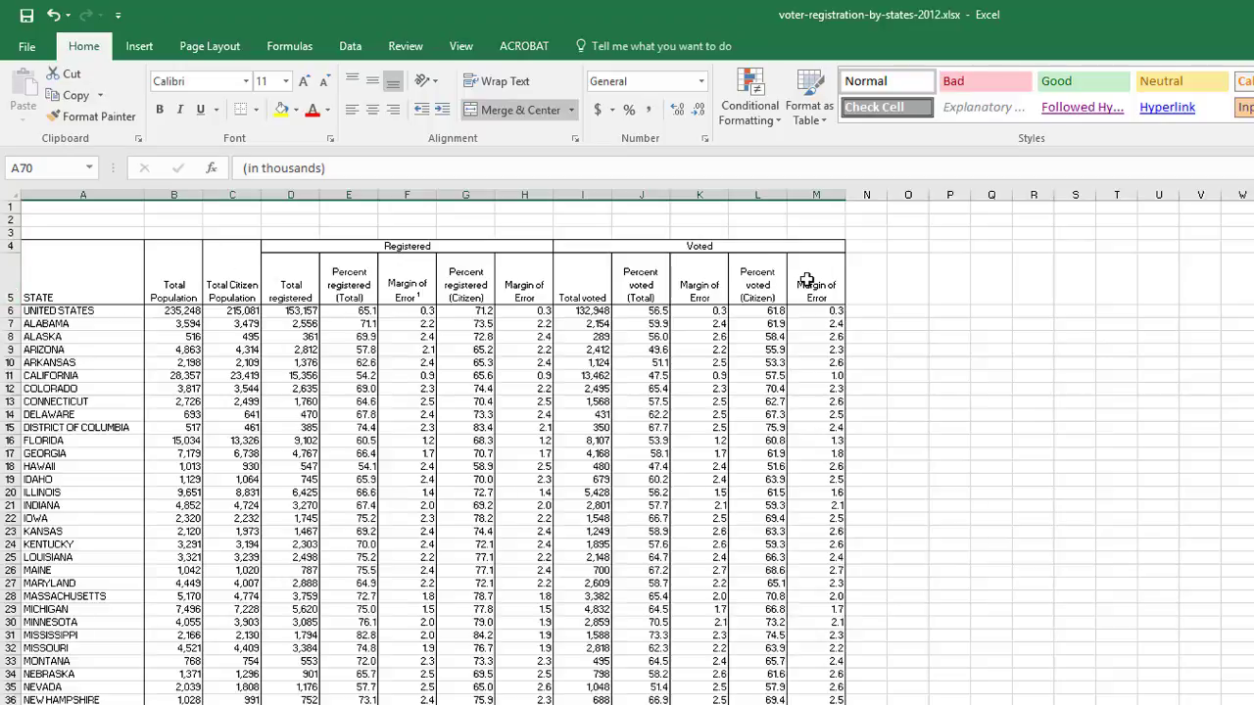
pyautogui.moveTo(806, 281); pyautogui.dragTo(333, 283)
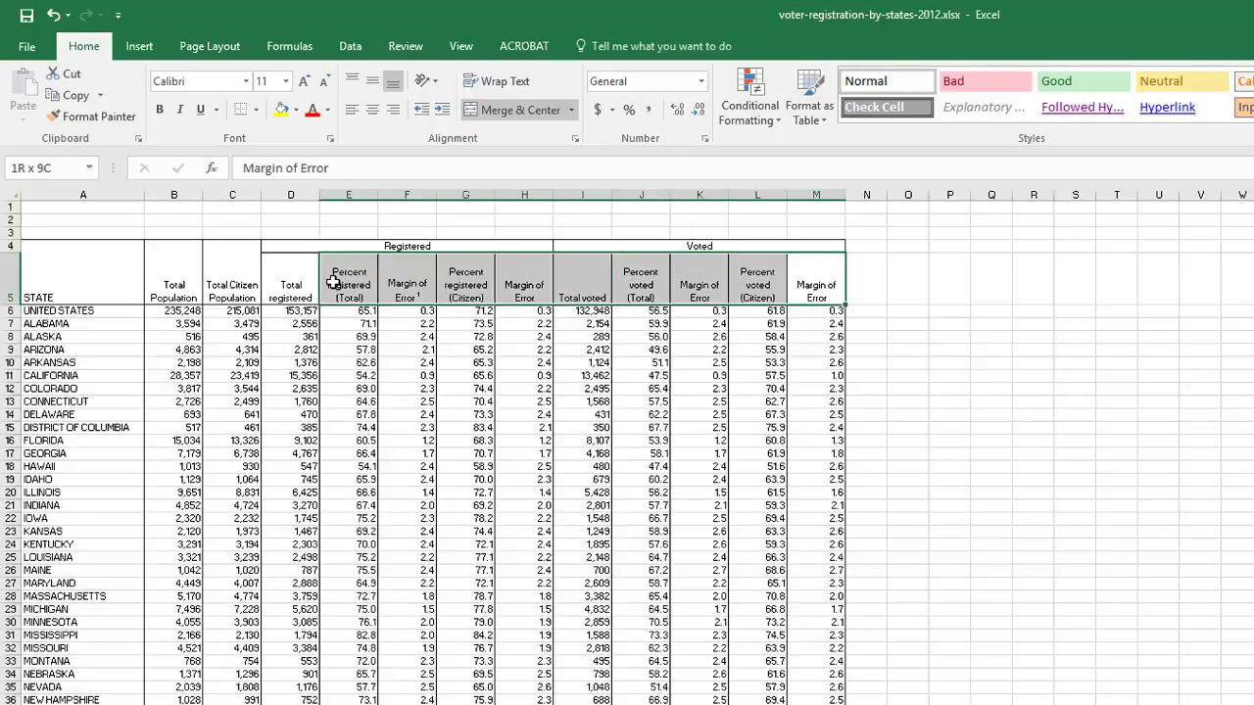
pyautogui.click(617, 349)
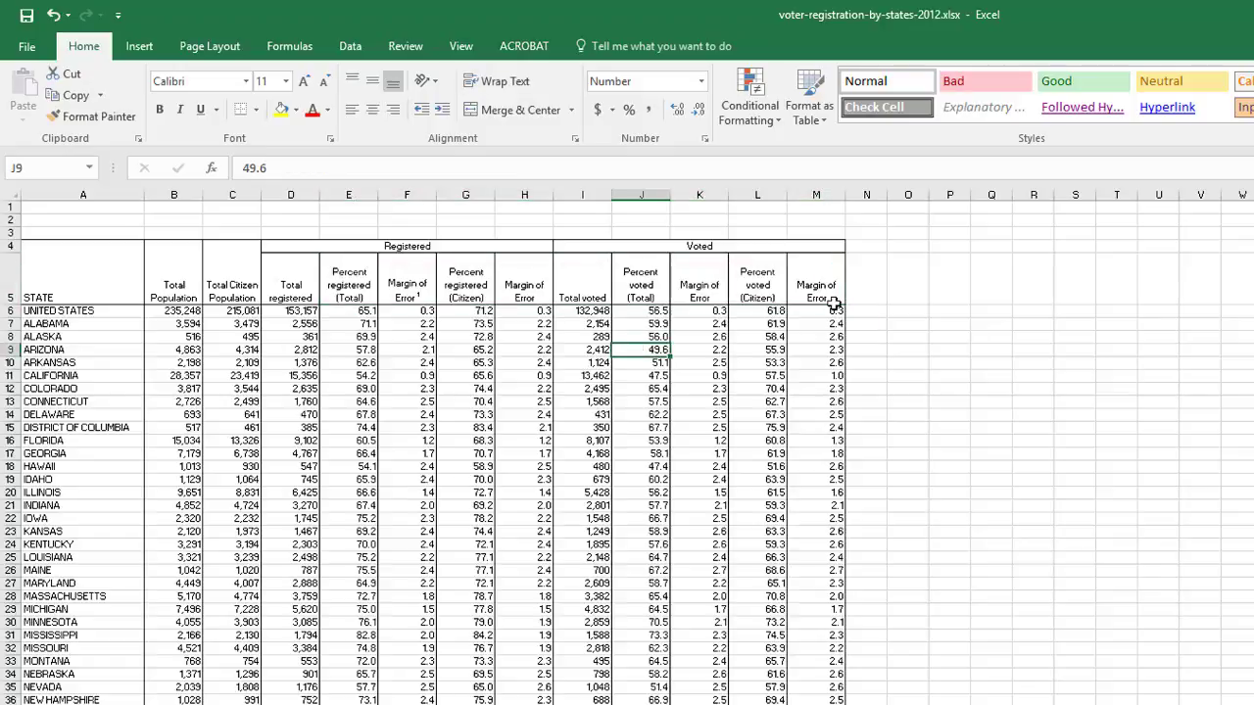
pyautogui.moveTo(818, 286); pyautogui.dragTo(247, 283)
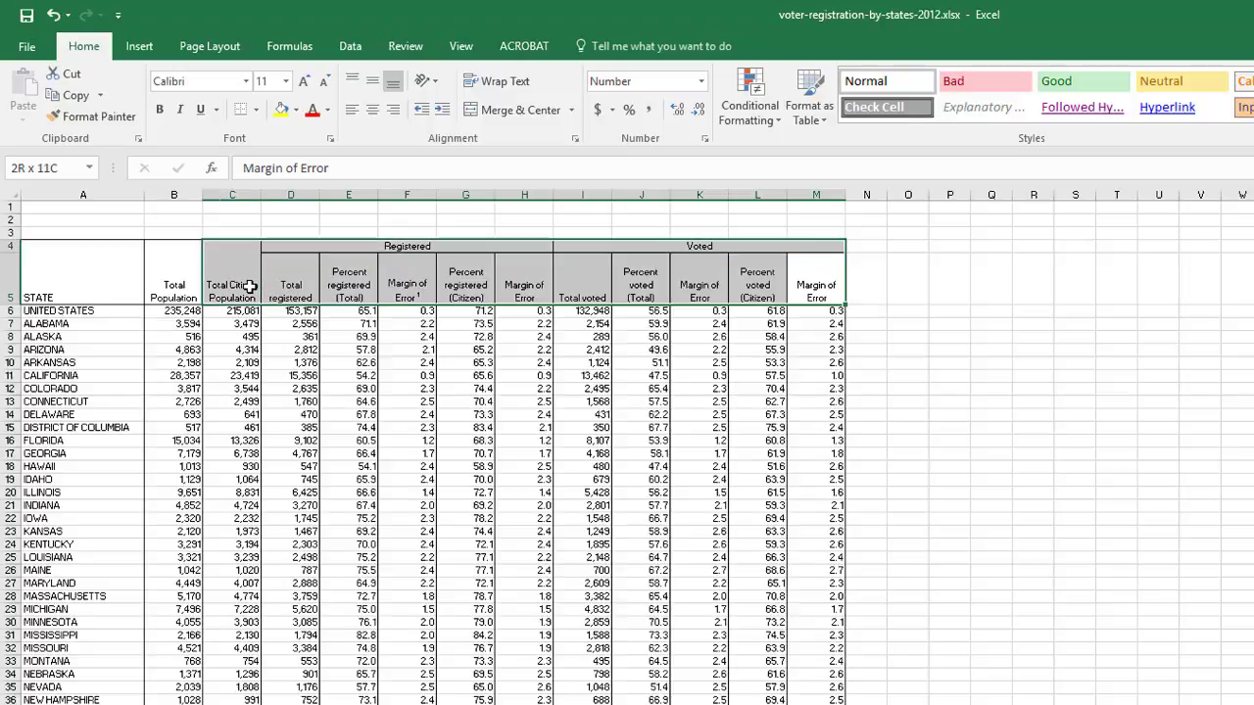
pyautogui.moveTo(250, 286); pyautogui.dragTo(247, 269)
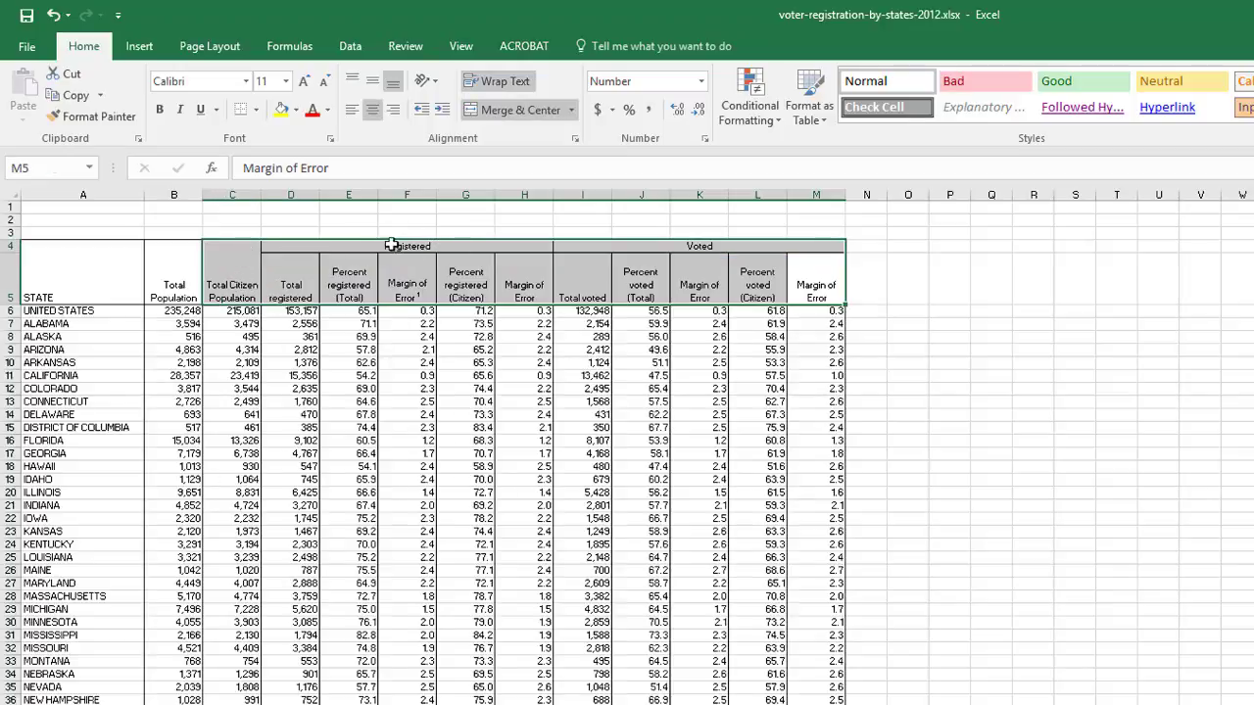
pyautogui.click(625, 279)
pyautogui.moveTo(811, 289); pyautogui.dragTo(258, 251)
pyautogui.click(367, 278)
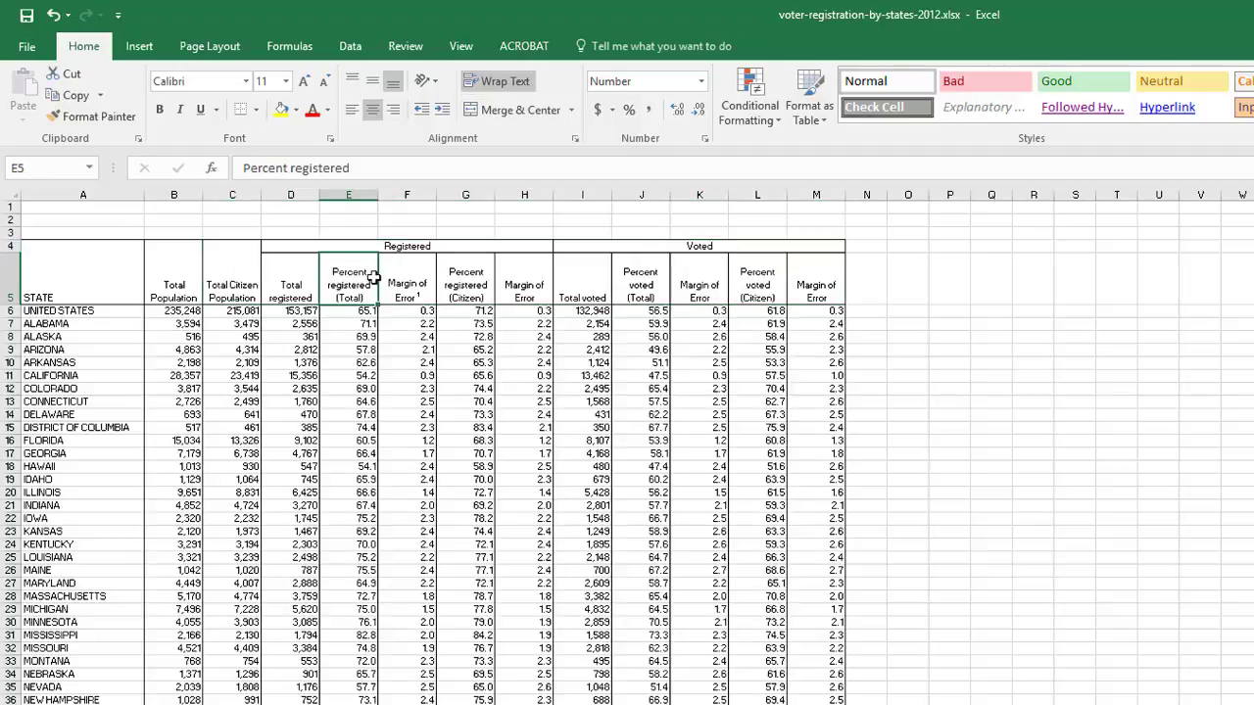
# Step: Check which of the STATE, Total Population, Total Citizen Population and Total registered header cells are merged
pyautogui.click(228, 256)
pyautogui.click(167, 272)
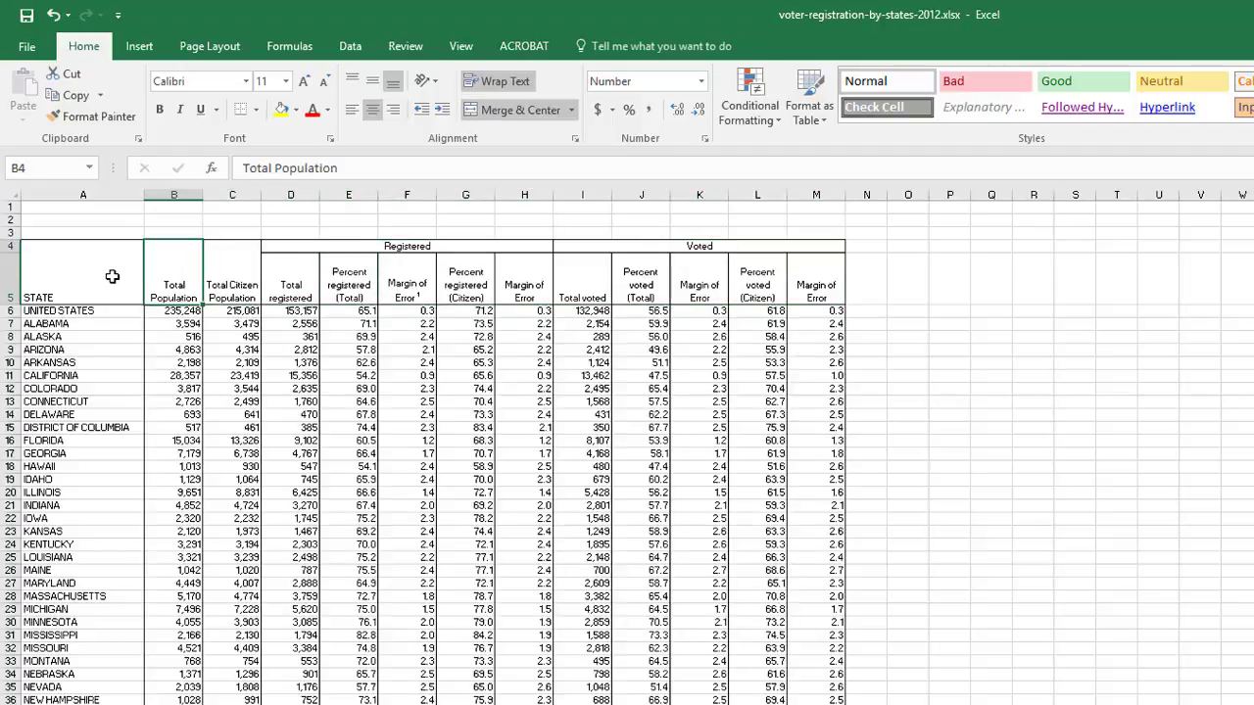
pyautogui.click(109, 275)
pyautogui.click(162, 276)
pyautogui.click(239, 277)
pyautogui.click(292, 279)
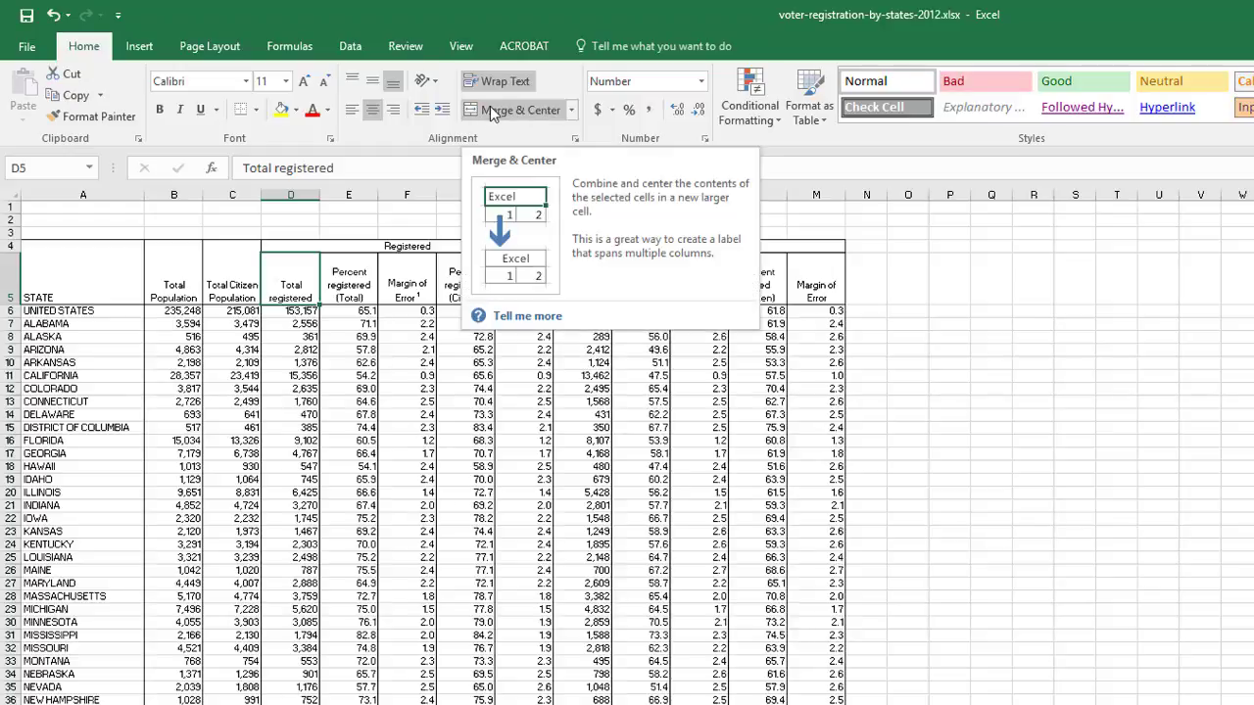
pyautogui.click(237, 281)
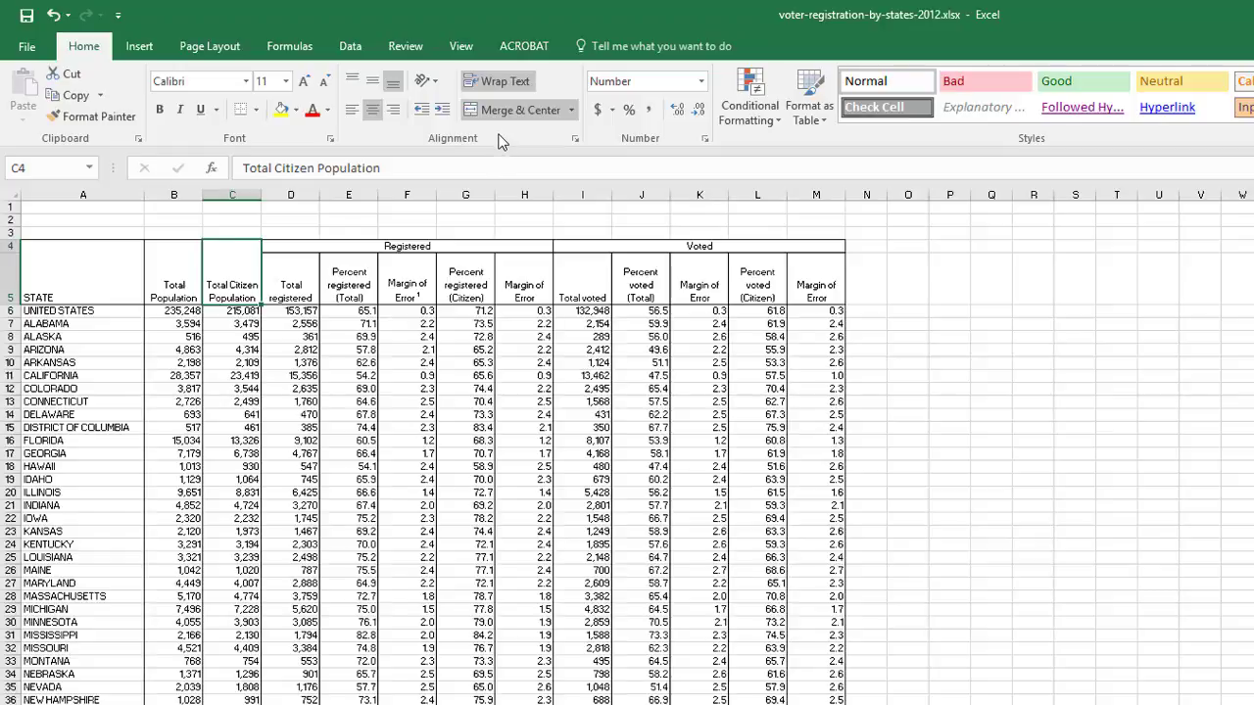
pyautogui.click(291, 280)
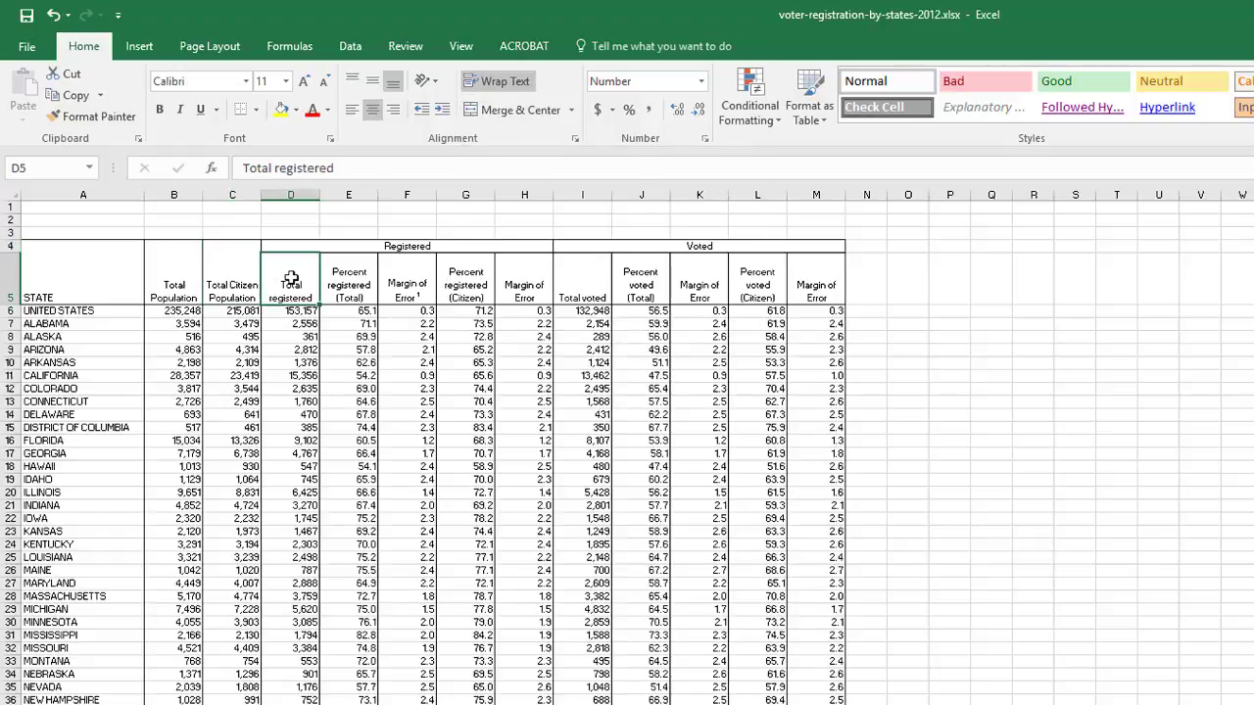
# Step: Unmerge the Total Citizen Population header cell at C4
pyautogui.click(240, 282)
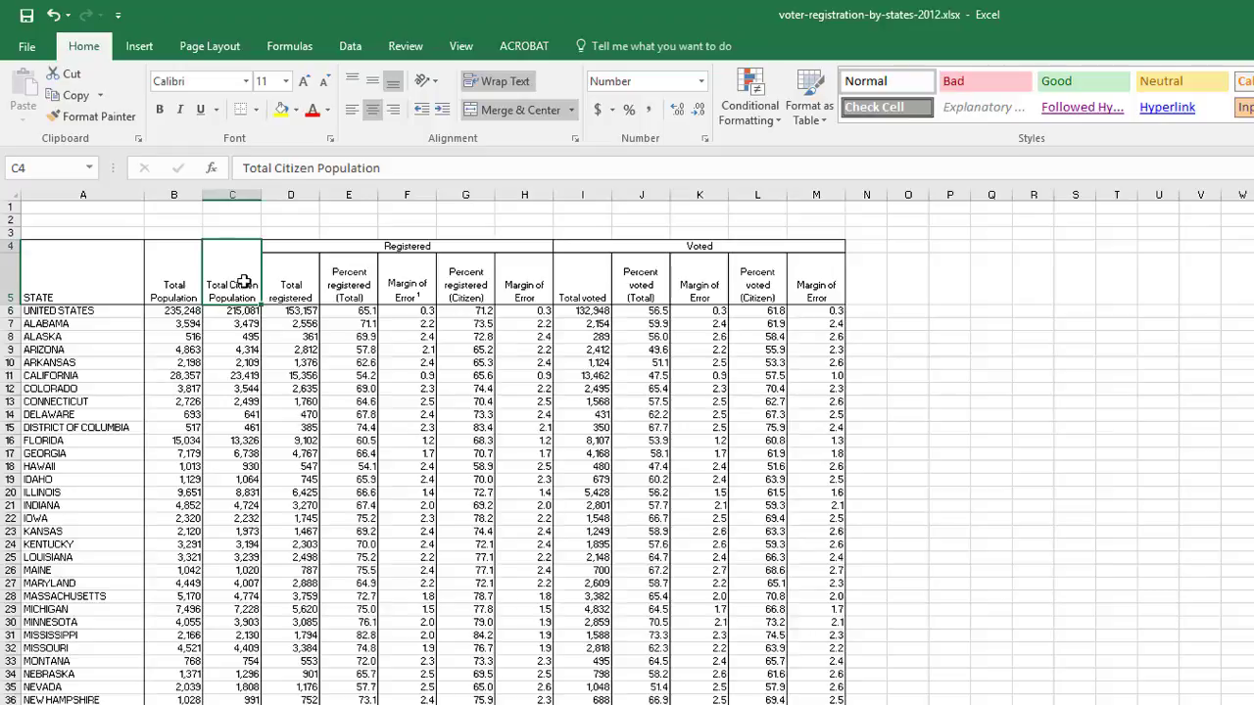
pyautogui.click(487, 110)
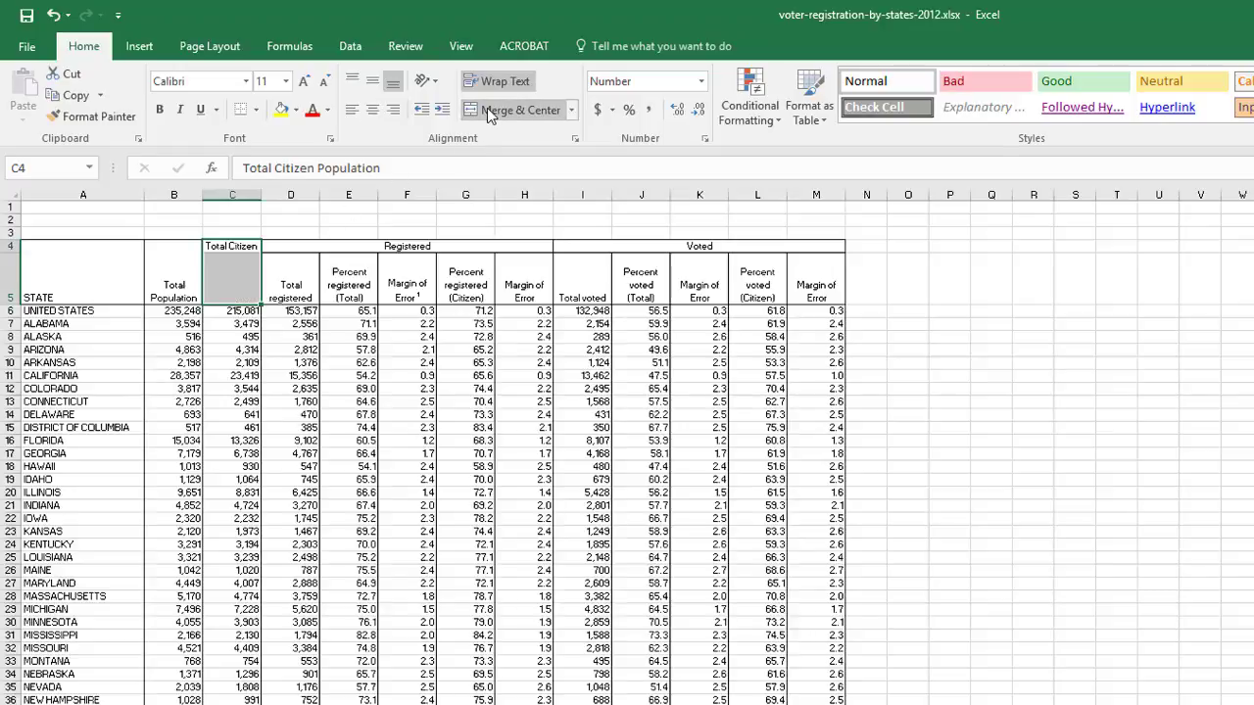
pyautogui.click(303, 282)
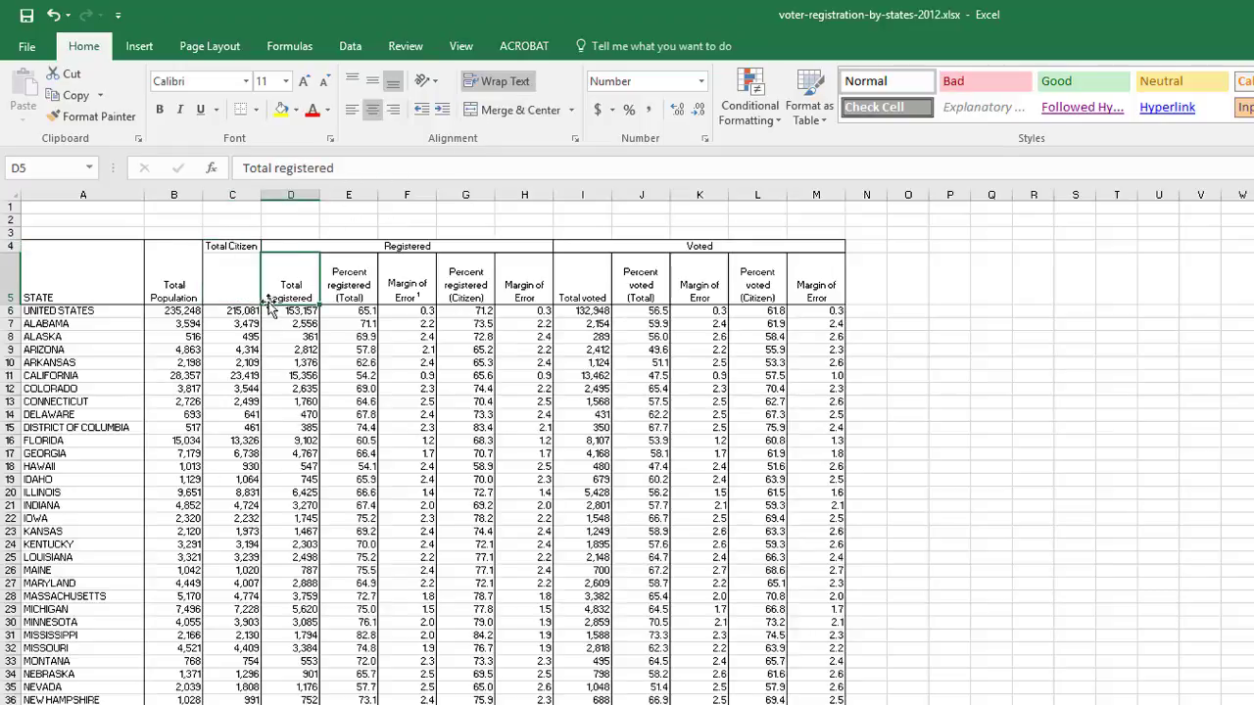
# Step: Check the row 5 cells from C5 to F5 and move the Total Citizen Population header from C4 down to C5
pyautogui.click(233, 288)
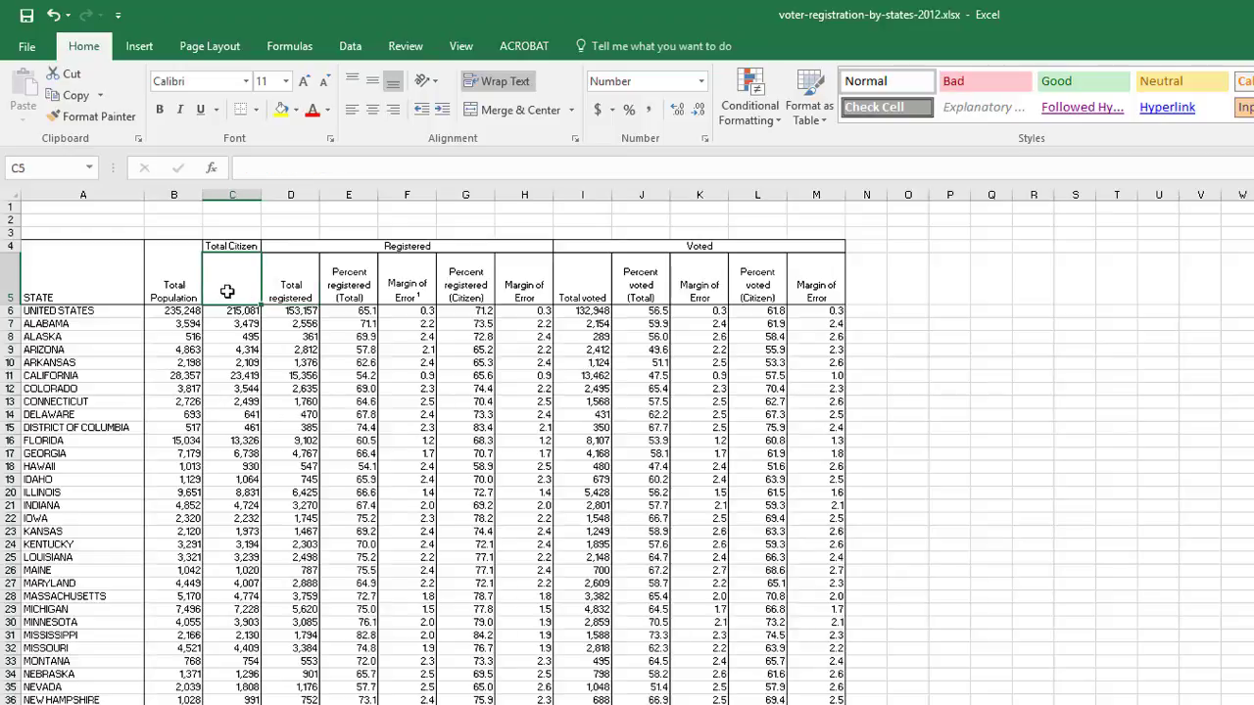
pyautogui.click(285, 287)
pyautogui.click(352, 283)
pyautogui.click(407, 286)
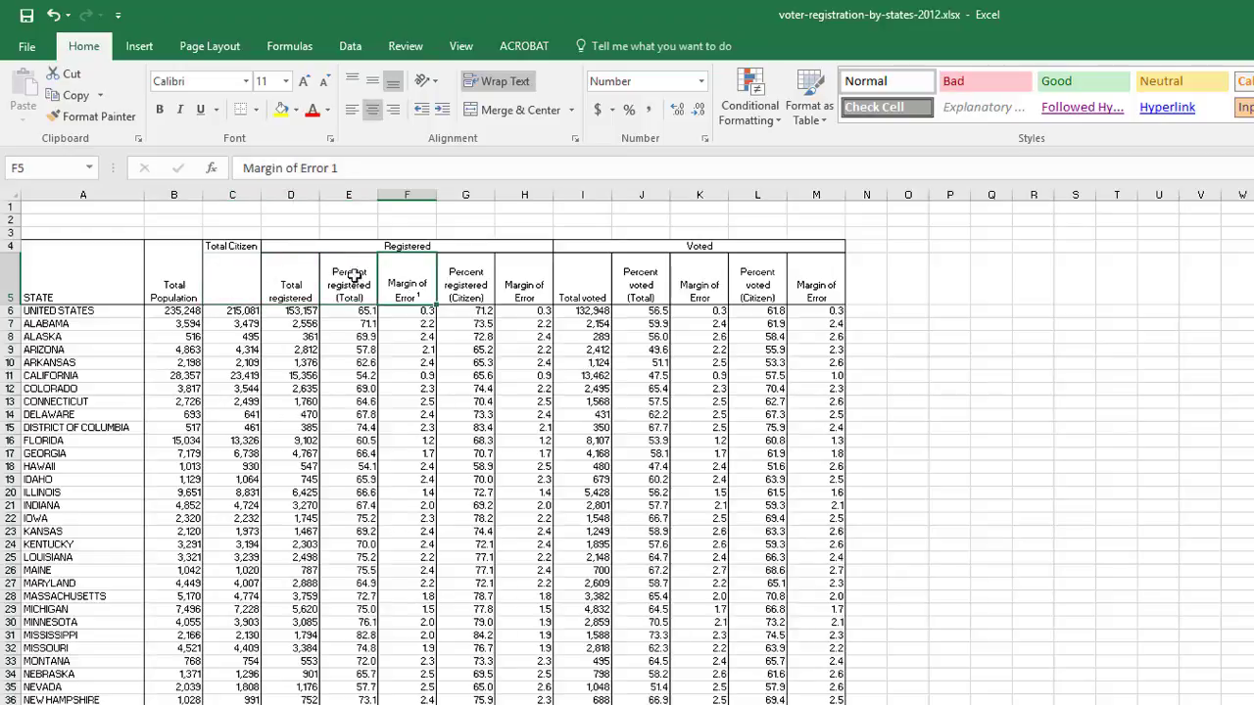
pyautogui.click(229, 248)
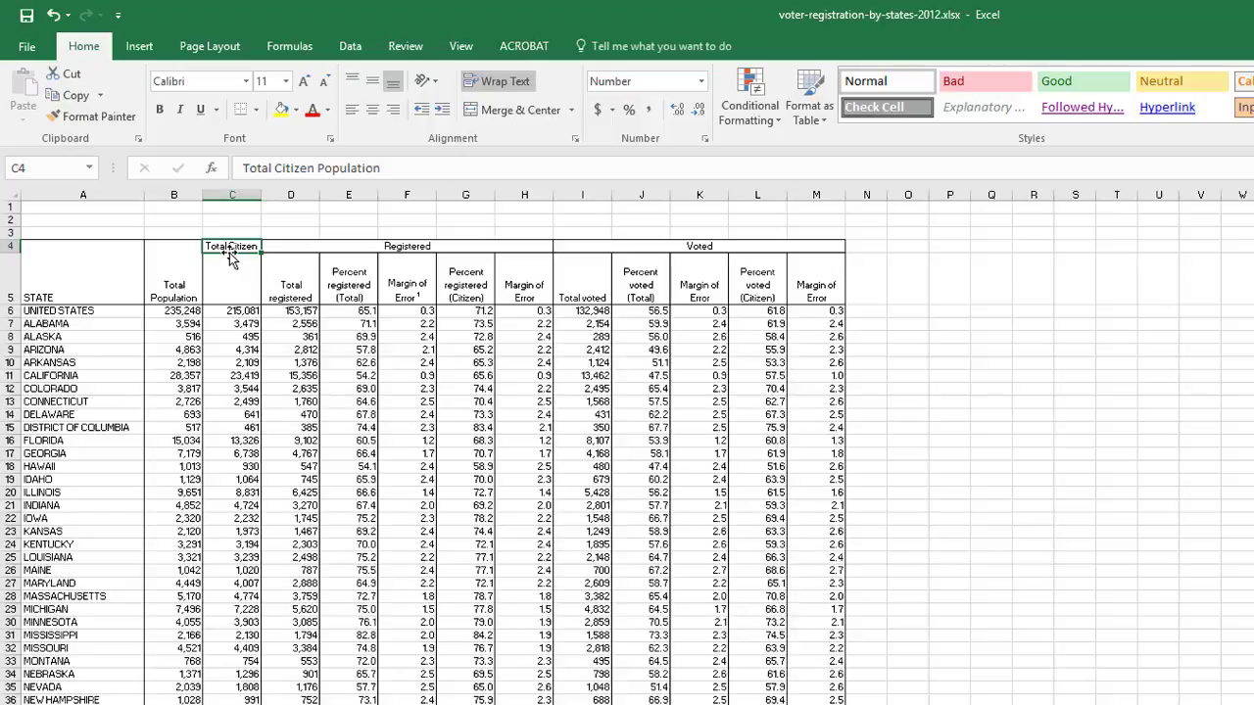
pyautogui.moveTo(229, 253); pyautogui.dragTo(232, 284)
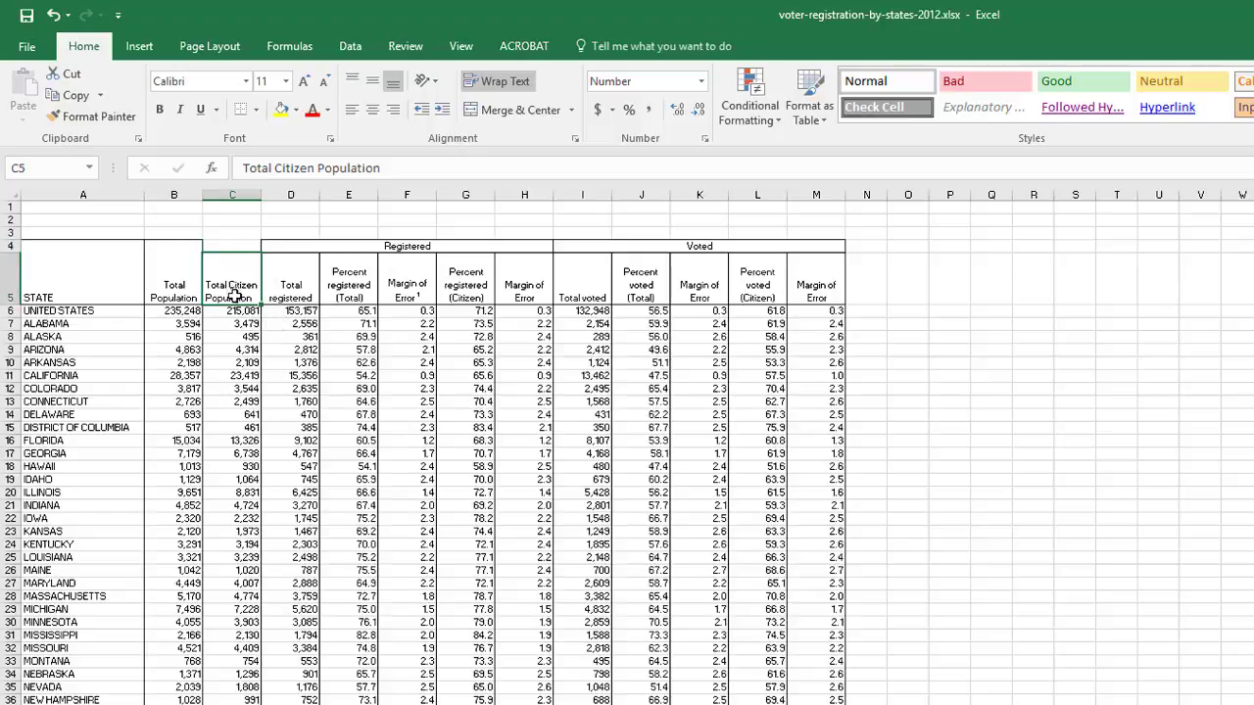
# Step: Unmerge the Total Population header cell at B4 and move its text down to B5
pyautogui.click(177, 283)
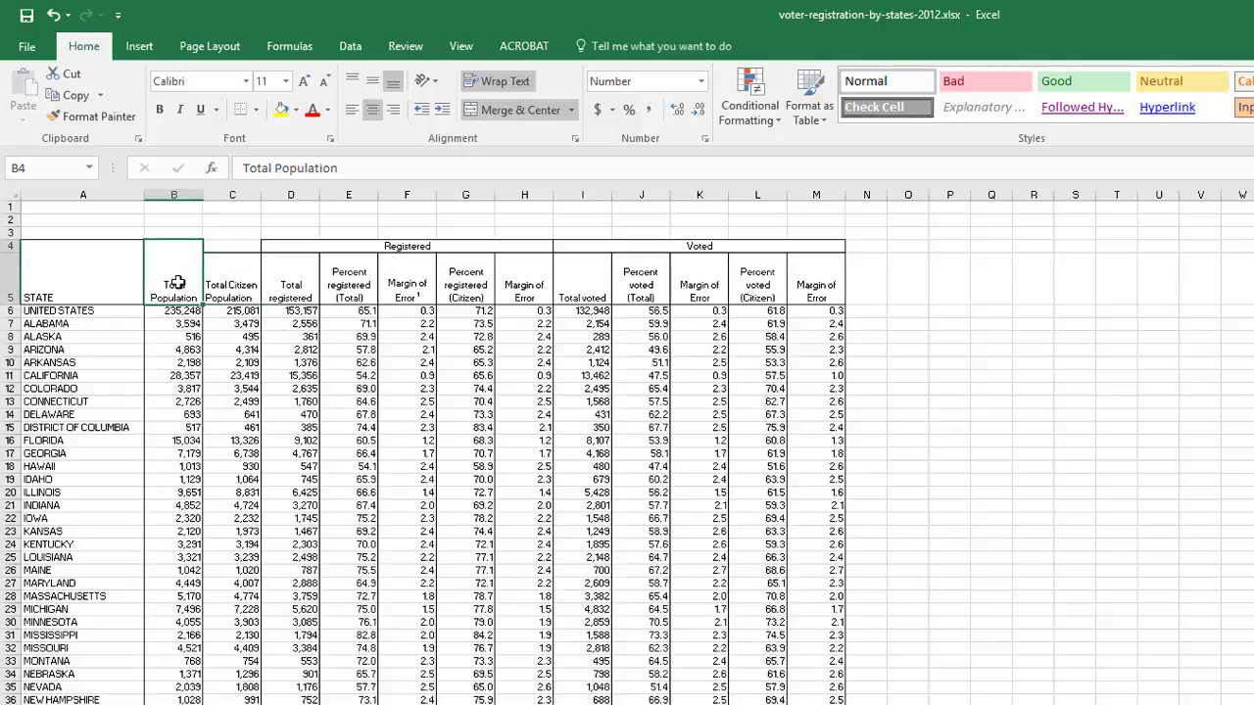
pyautogui.click(504, 111)
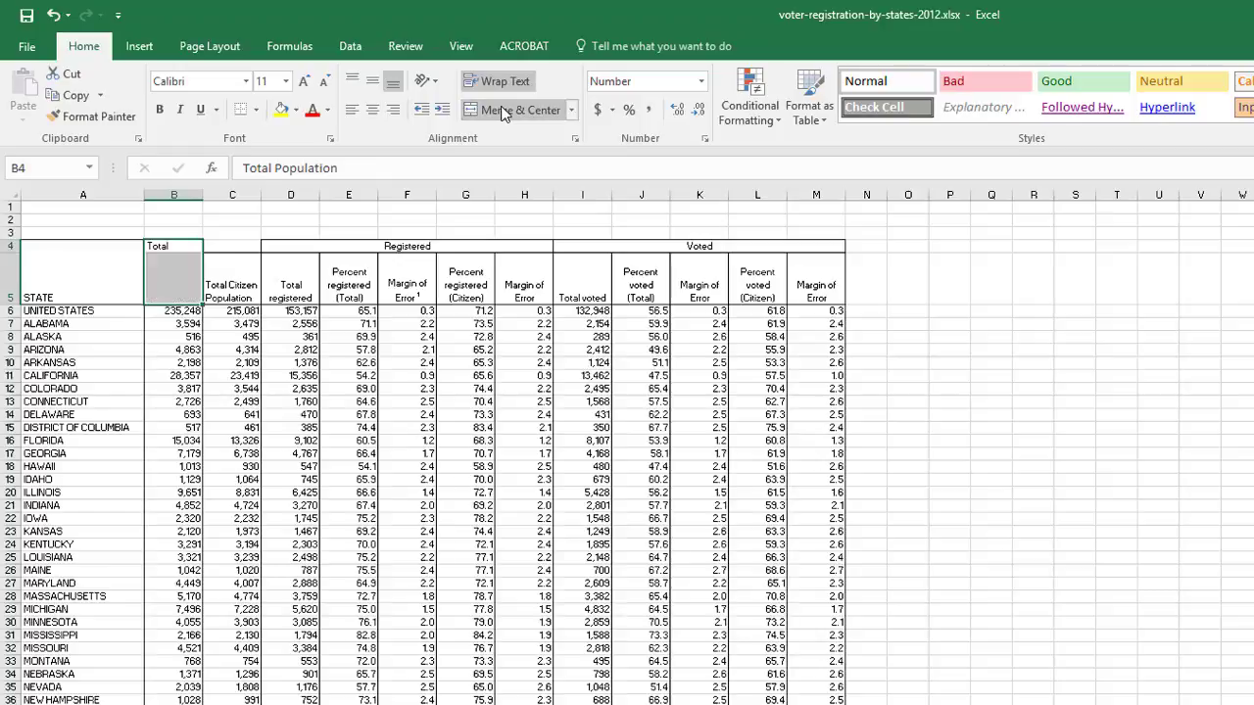
pyautogui.click(178, 246)
pyautogui.moveTo(178, 262); pyautogui.dragTo(168, 294)
# Step: Unmerge the STATE header cell at A4 and move its text down to A5
pyautogui.click(99, 283)
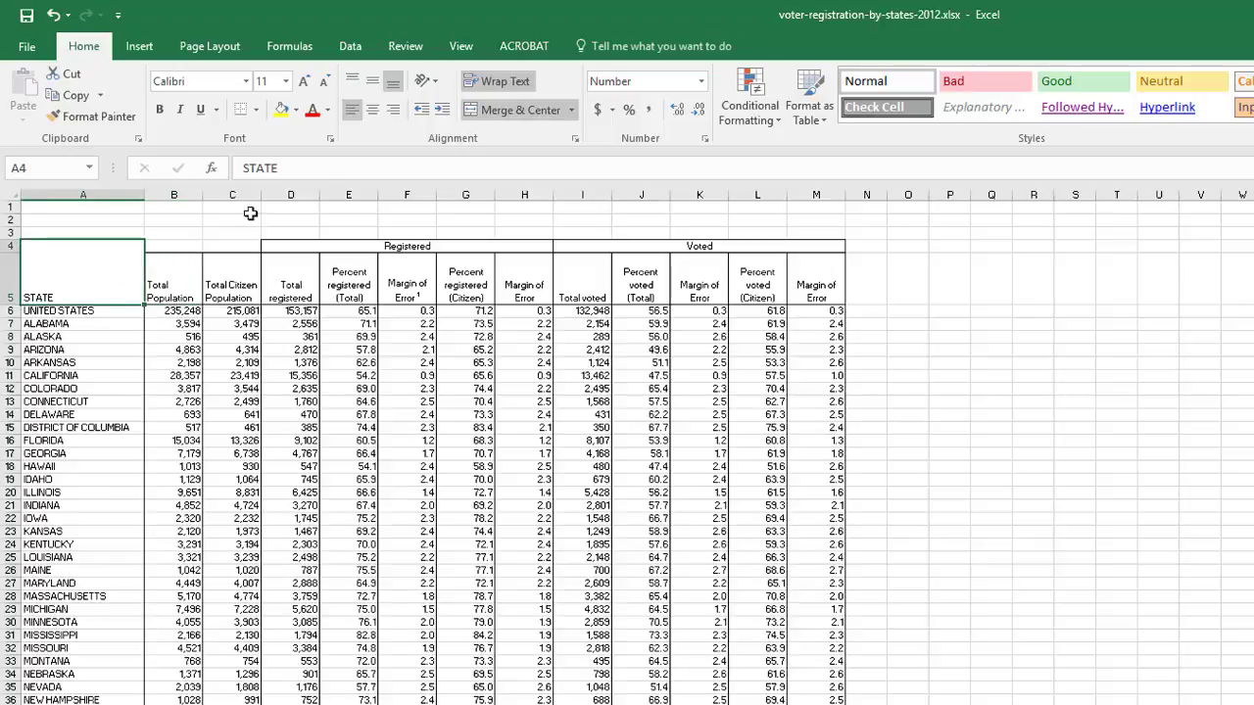
pyautogui.click(525, 109)
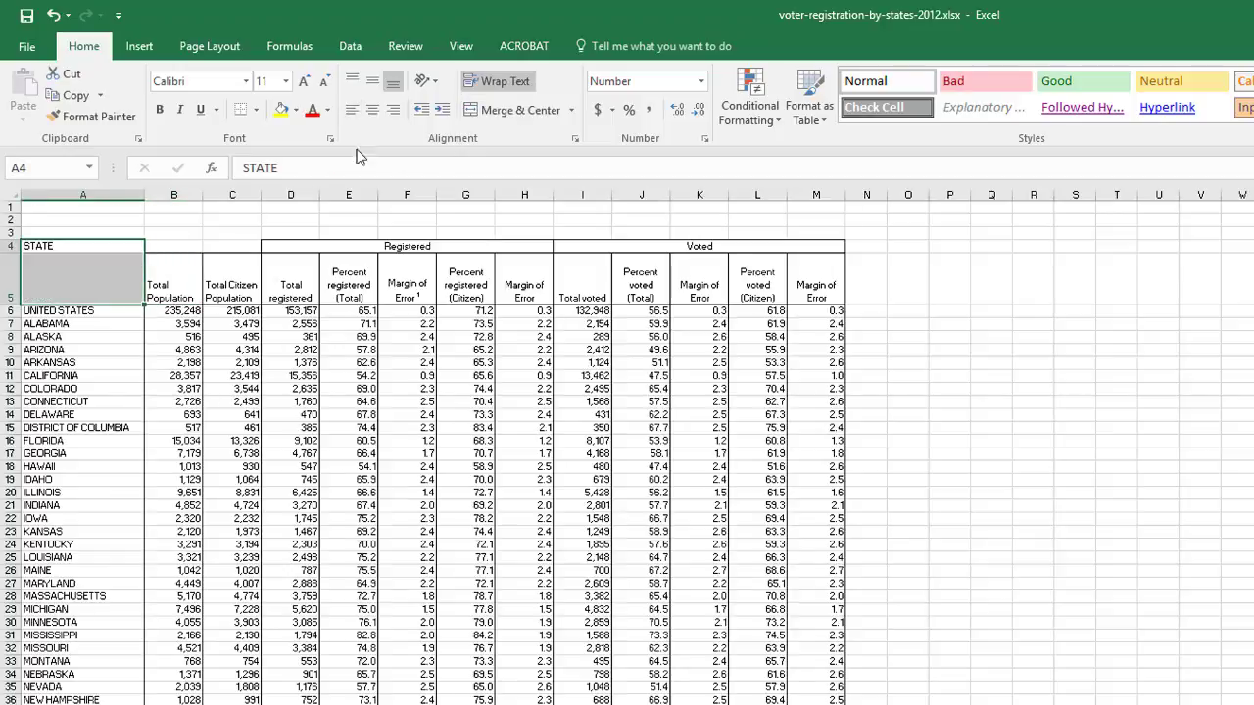
pyautogui.click(101, 249)
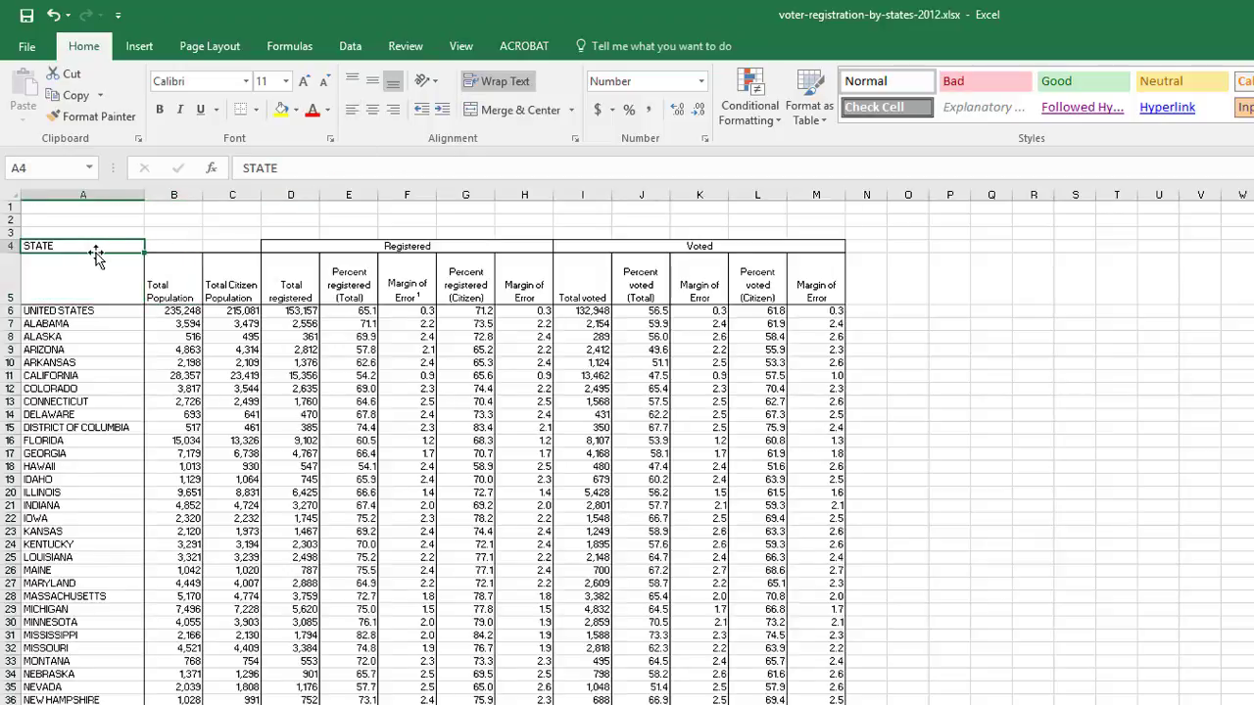
pyautogui.moveTo(97, 256); pyautogui.dragTo(98, 294)
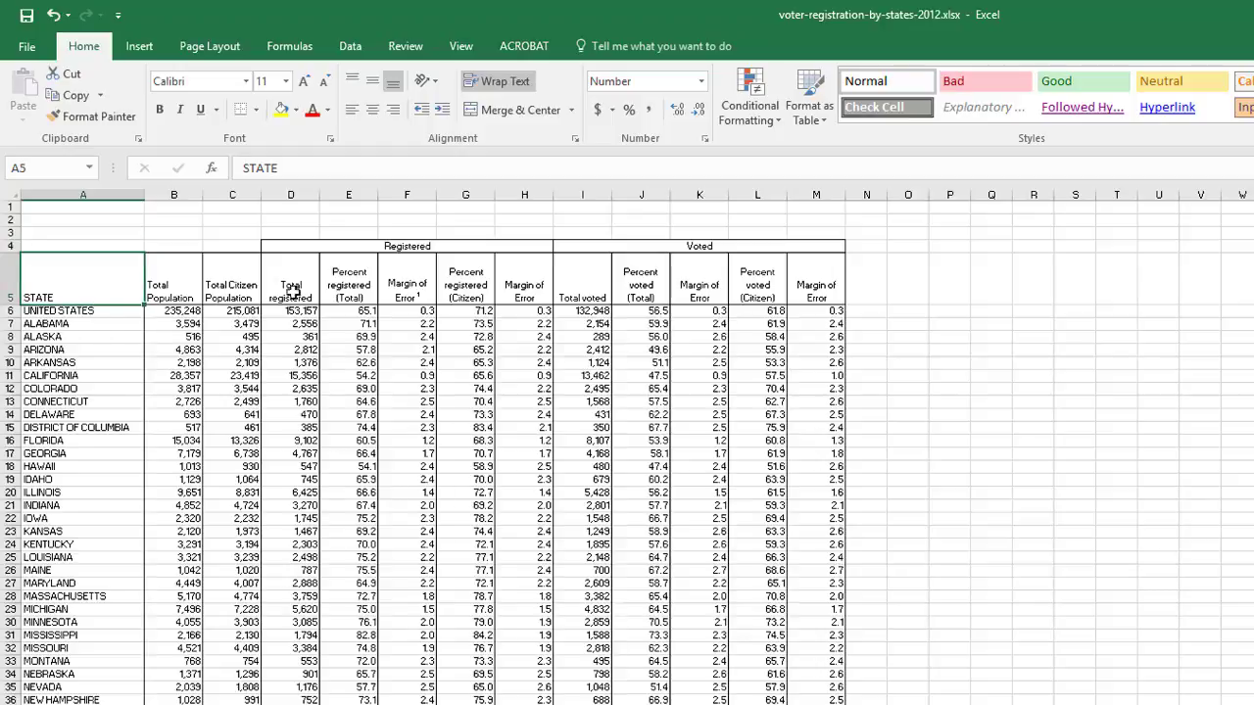
# Step: Examine whether the individual column headers in row 5 already cover the merged Registered and Voted group headings in row 4
pyautogui.moveTo(812, 280); pyautogui.dragTo(114, 291)
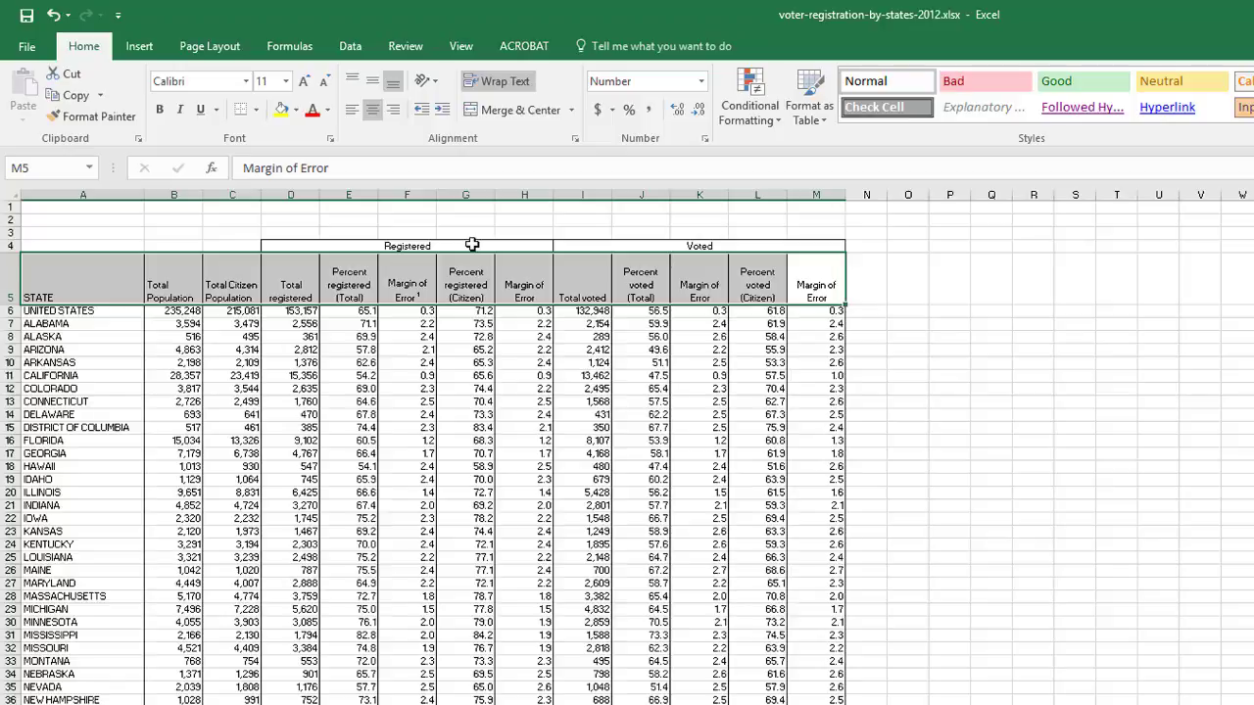
pyautogui.click(472, 244)
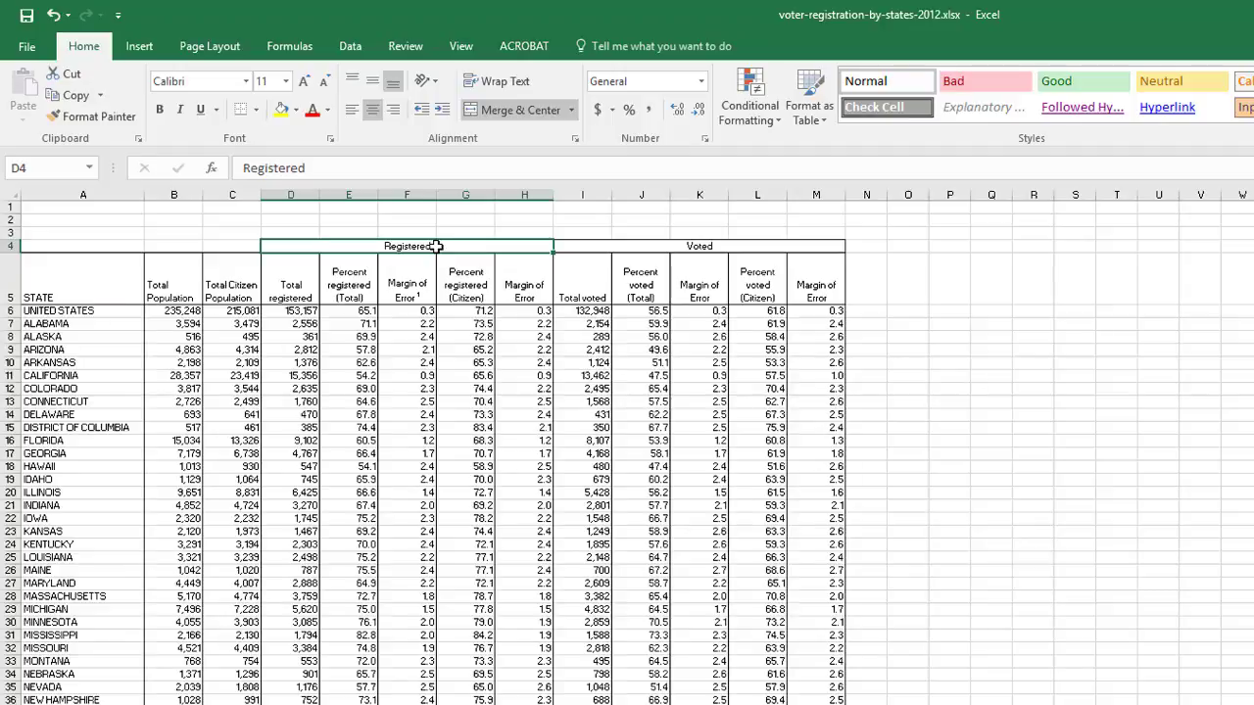
pyautogui.click(698, 245)
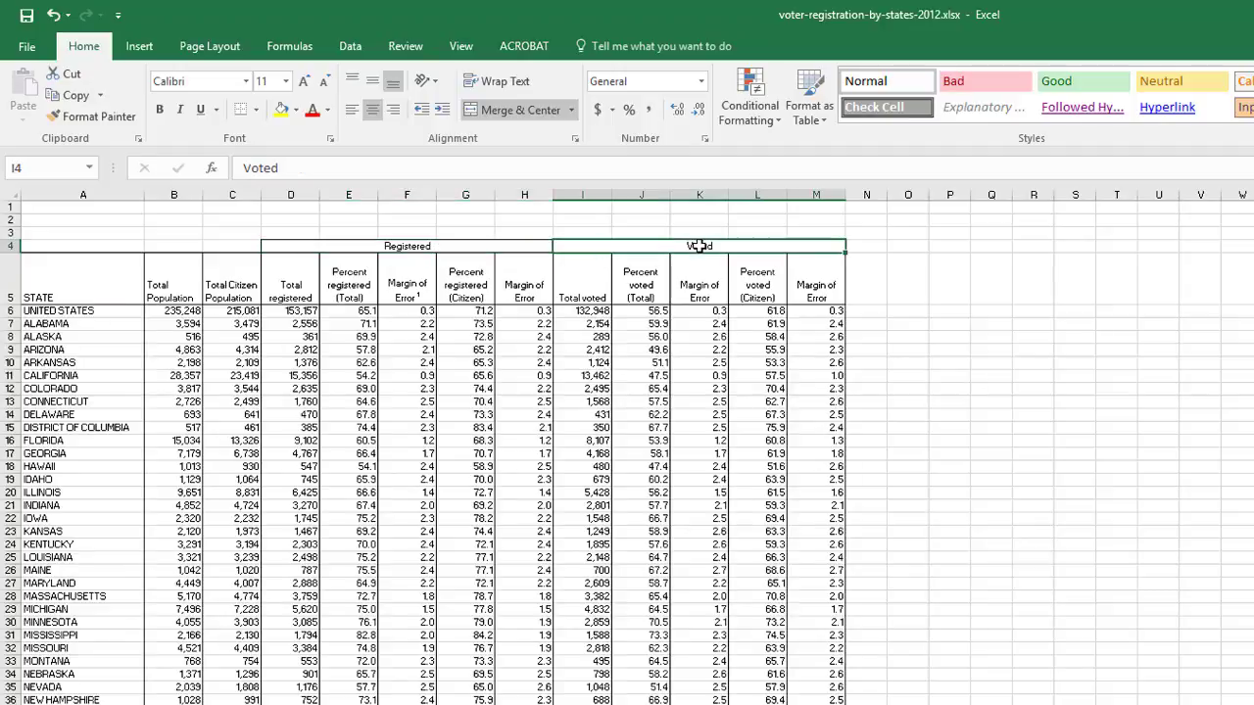
pyautogui.click(293, 312)
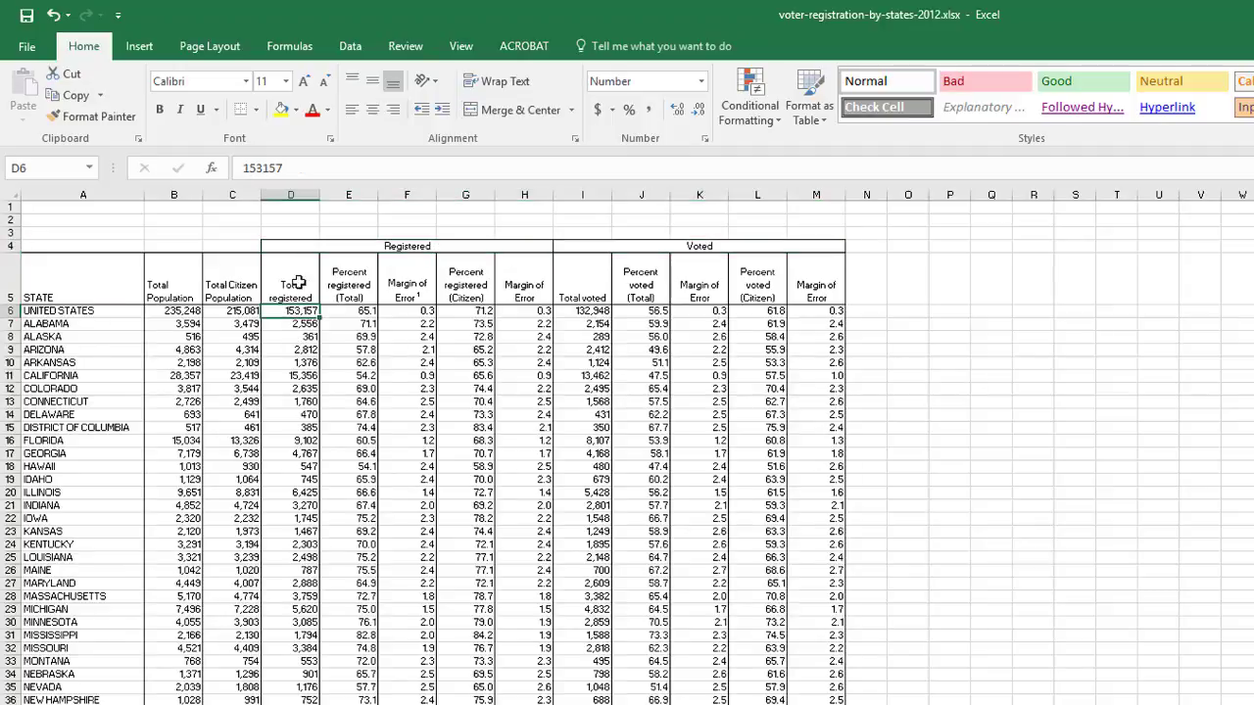
pyautogui.click(287, 298)
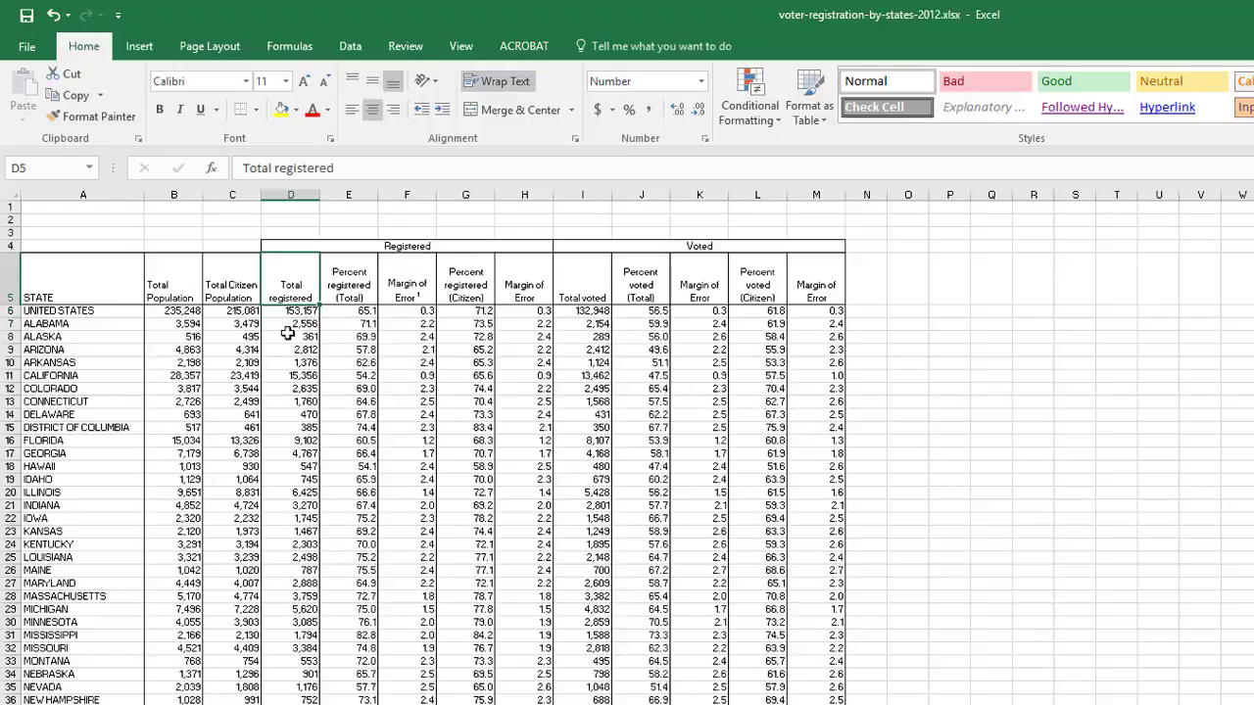
pyautogui.click(363, 290)
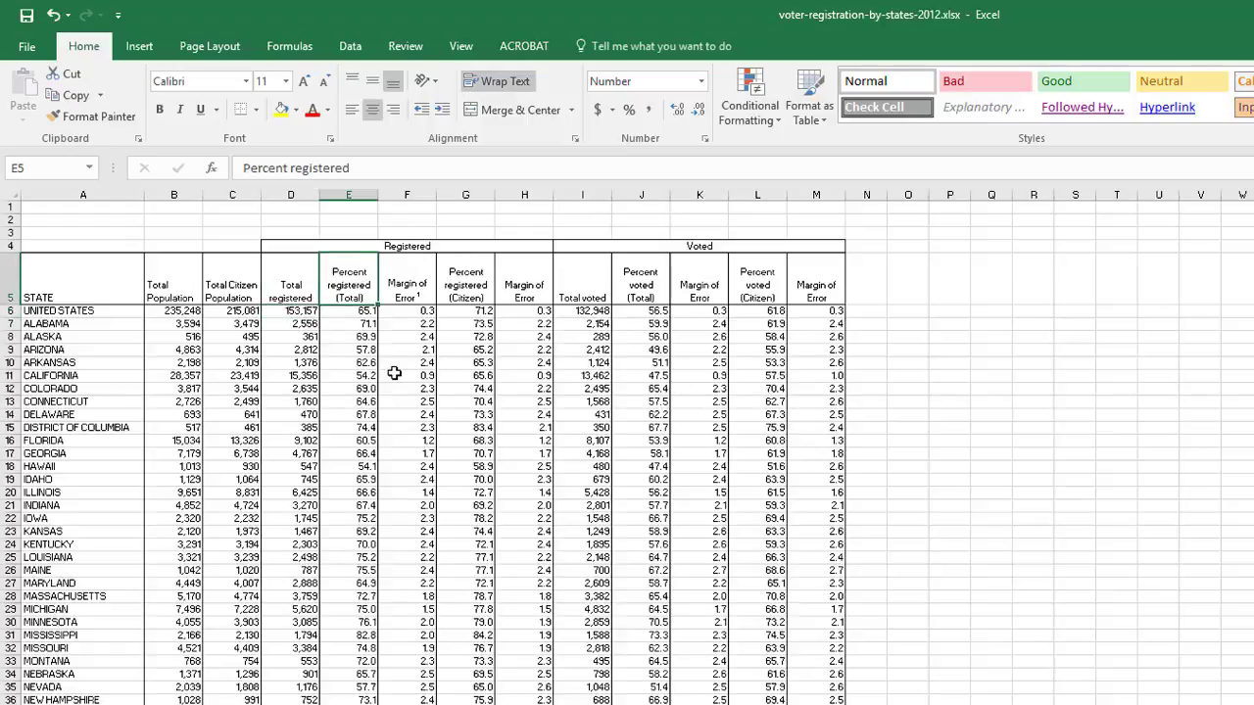
pyautogui.click(410, 294)
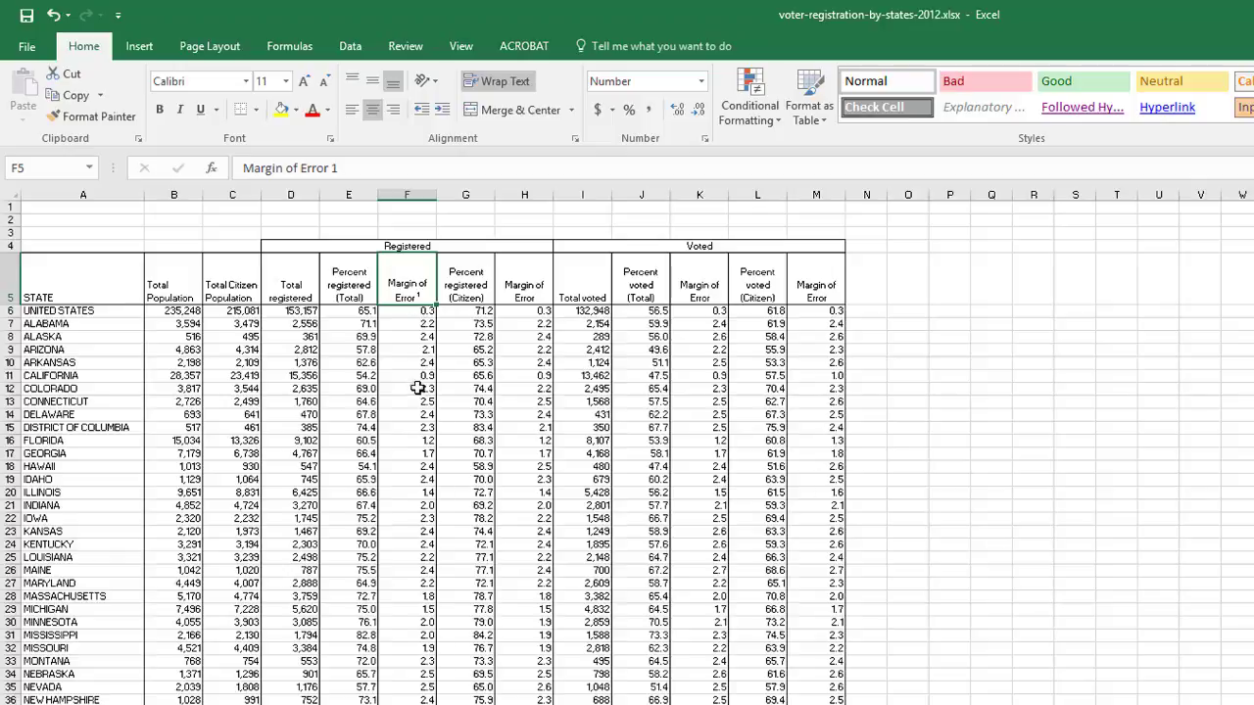
pyautogui.click(469, 288)
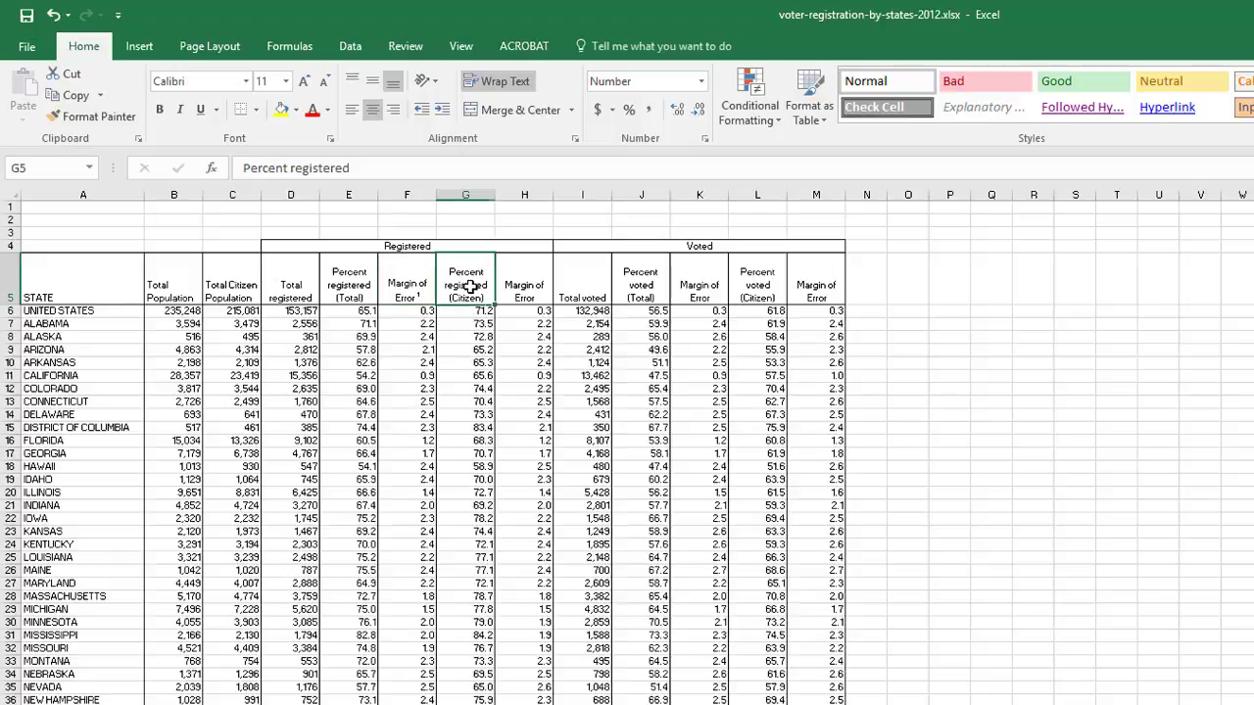
pyautogui.click(534, 294)
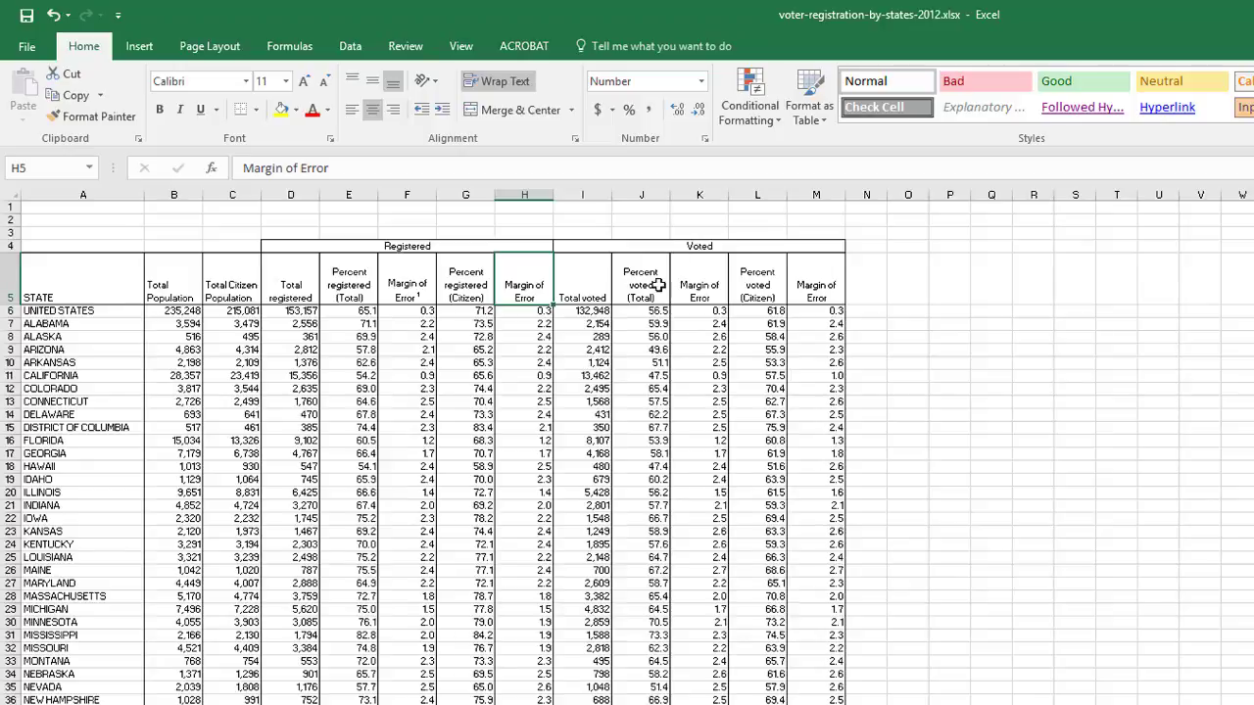
pyautogui.click(595, 287)
pyautogui.click(652, 287)
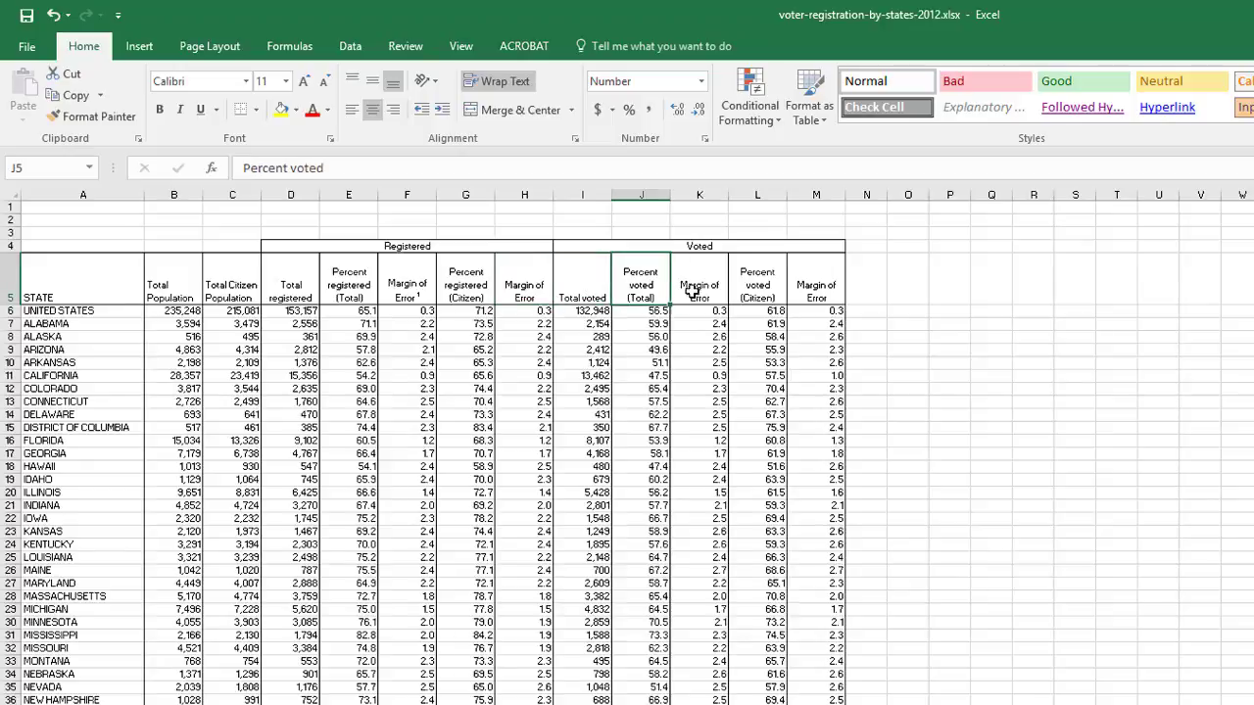
pyautogui.click(709, 296)
pyautogui.click(765, 293)
pyautogui.click(814, 294)
pyautogui.click(743, 294)
pyautogui.click(702, 291)
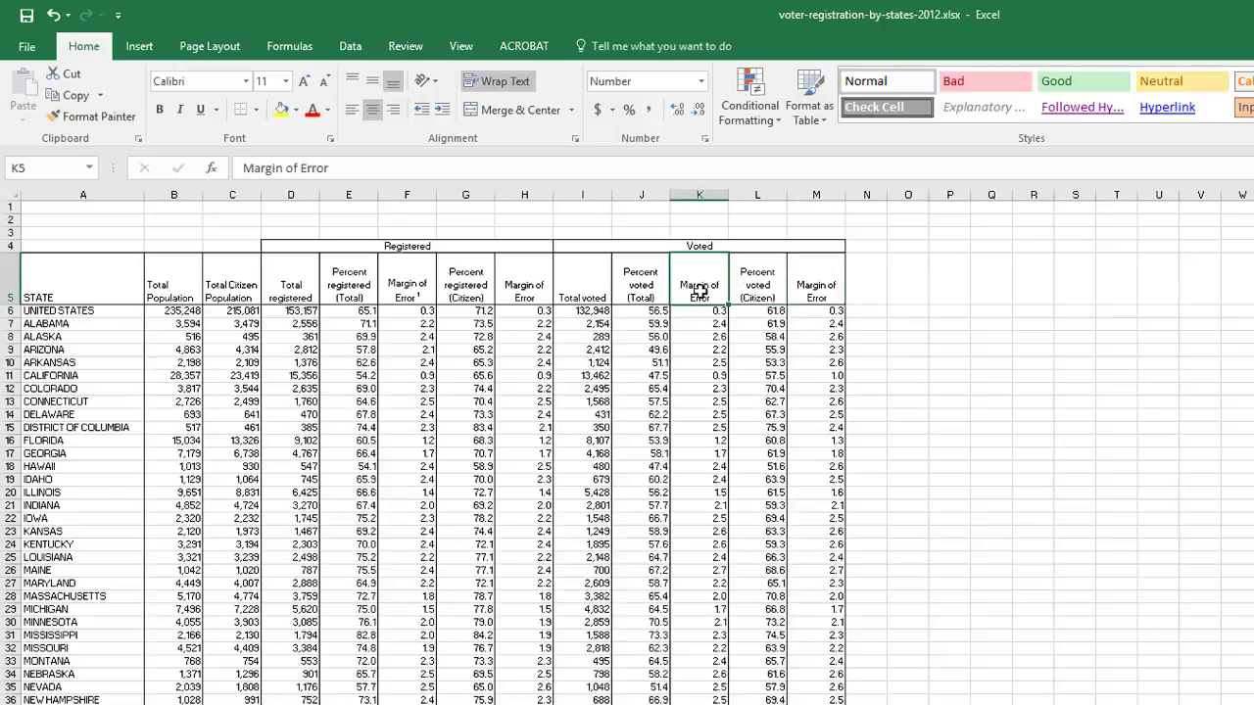
pyautogui.click(594, 289)
pyautogui.click(457, 285)
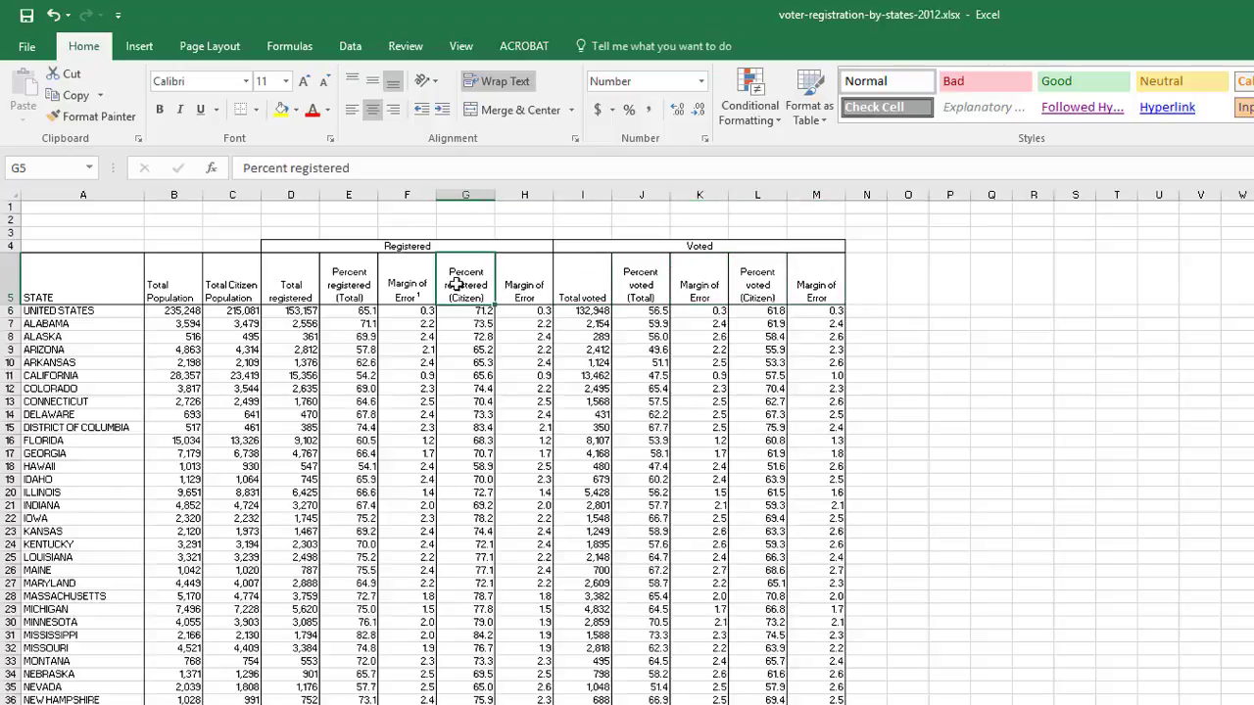
pyautogui.click(406, 289)
pyautogui.click(357, 287)
pyautogui.click(278, 286)
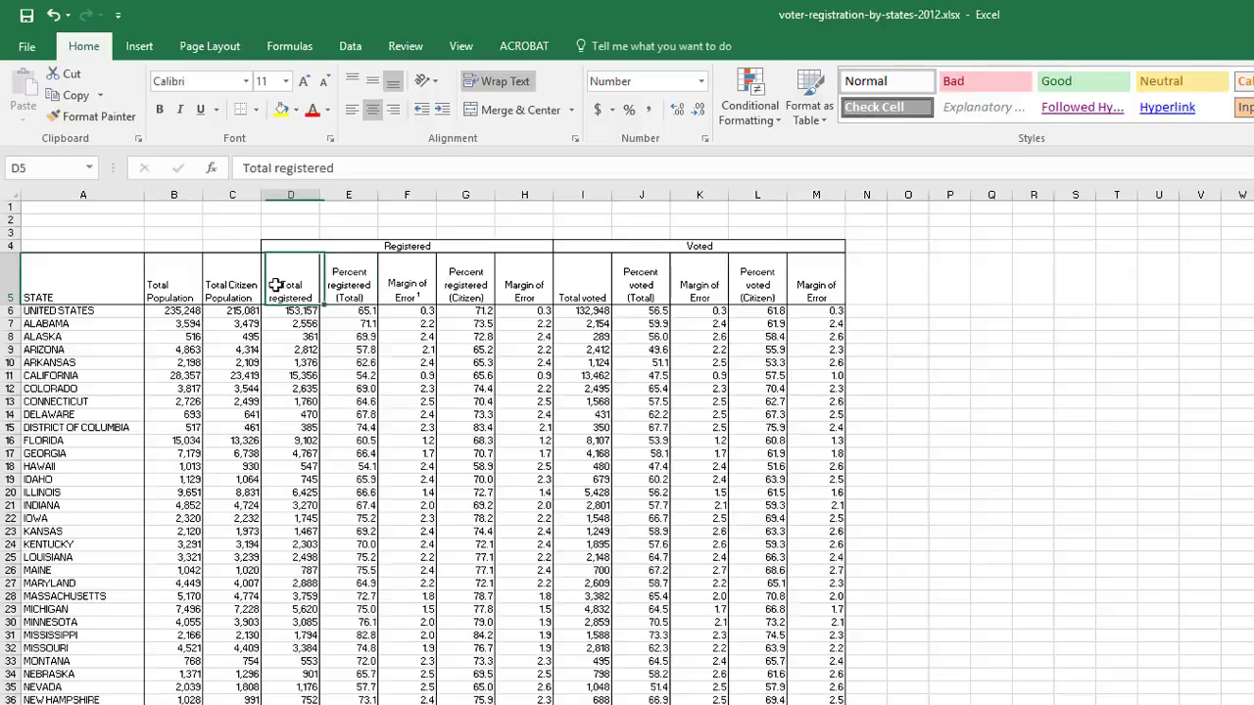
# Step: Delete row 4 containing the merged Registered and Voted group headings
pyautogui.click(331, 246)
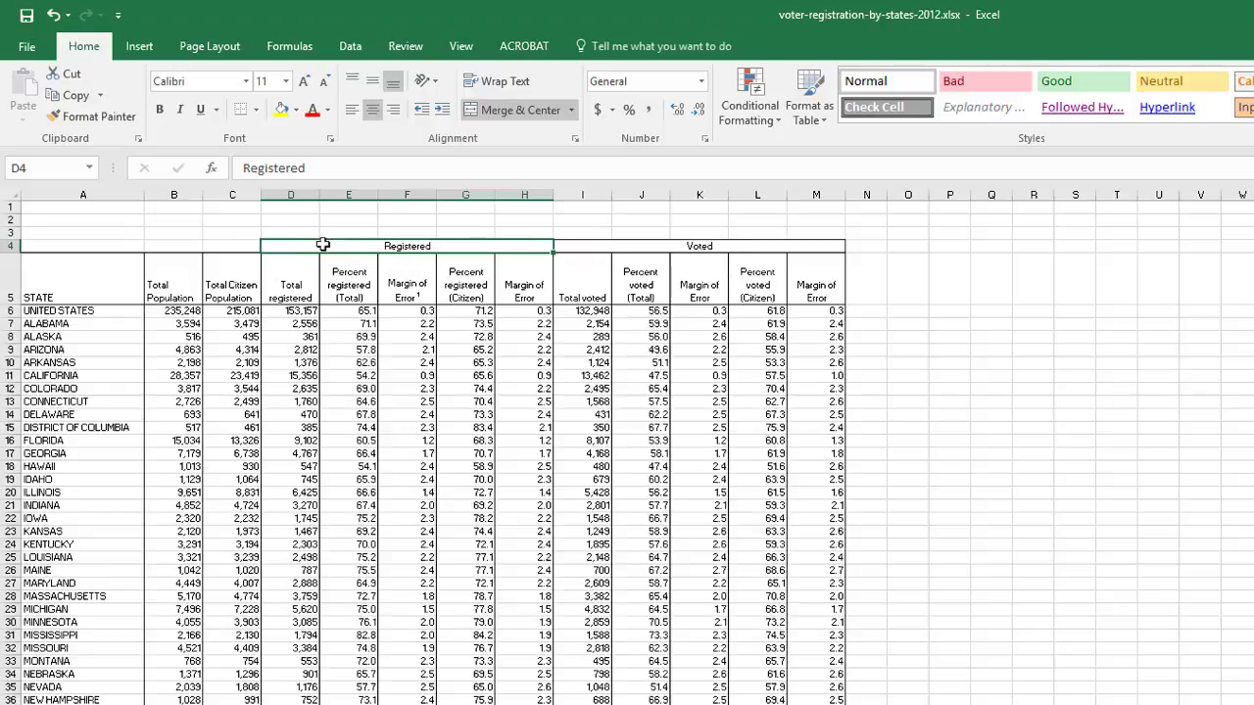
pyautogui.click(8, 245)
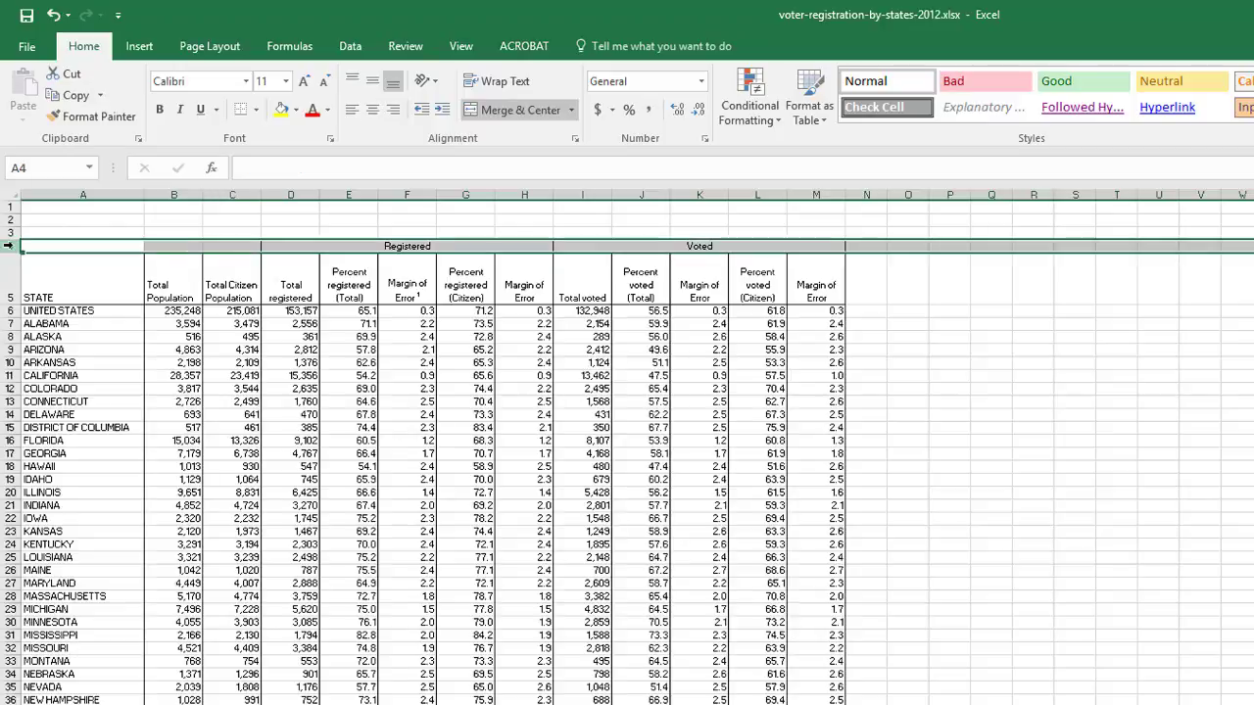
pyautogui.rightClick(8, 246)
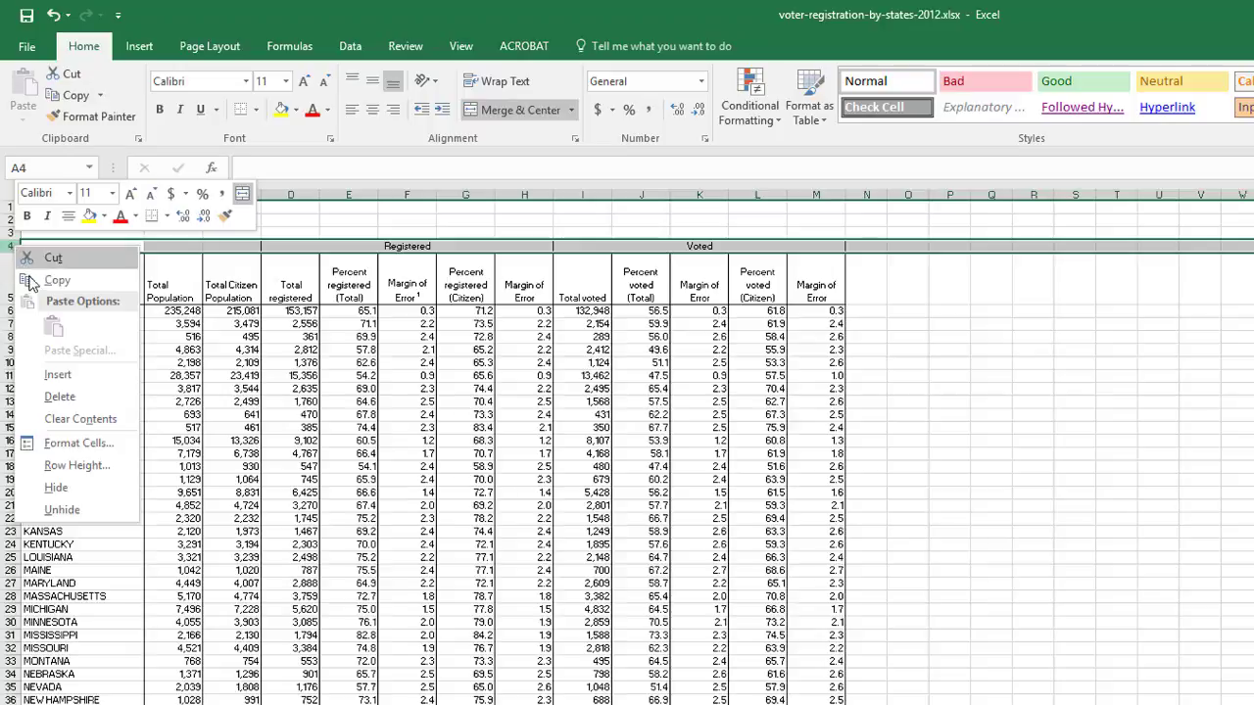
pyautogui.click(87, 400)
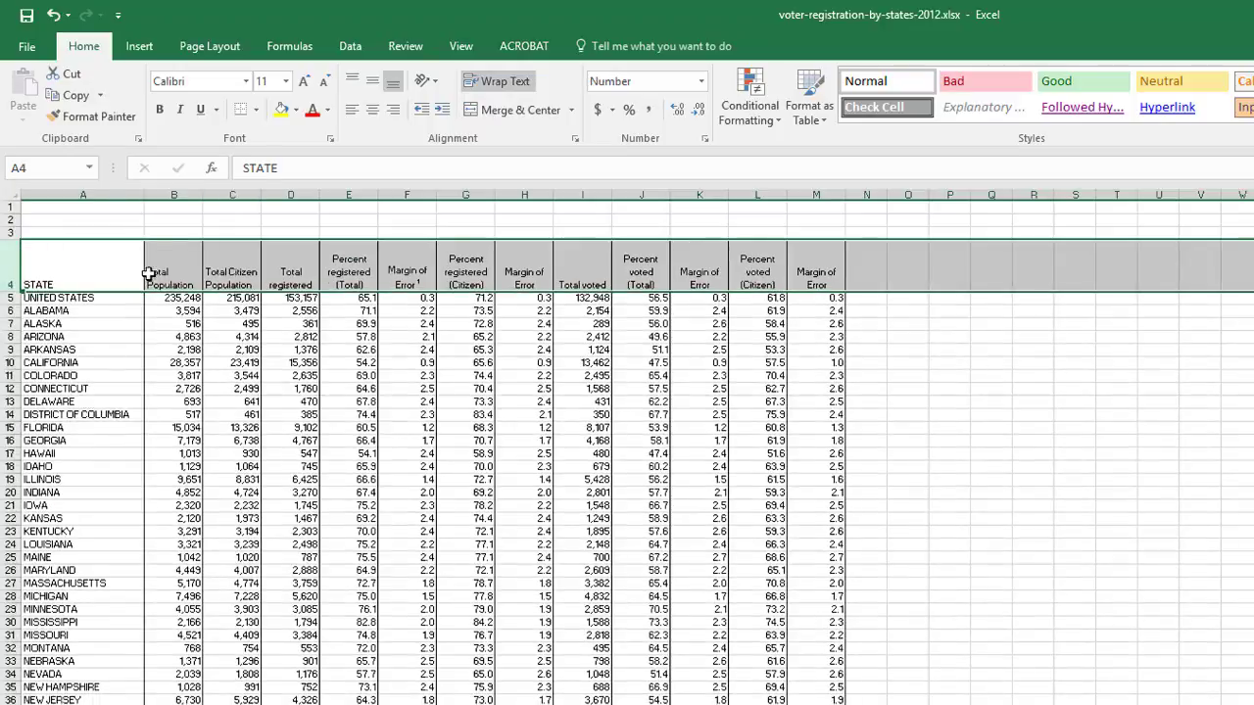
pyautogui.click(194, 234)
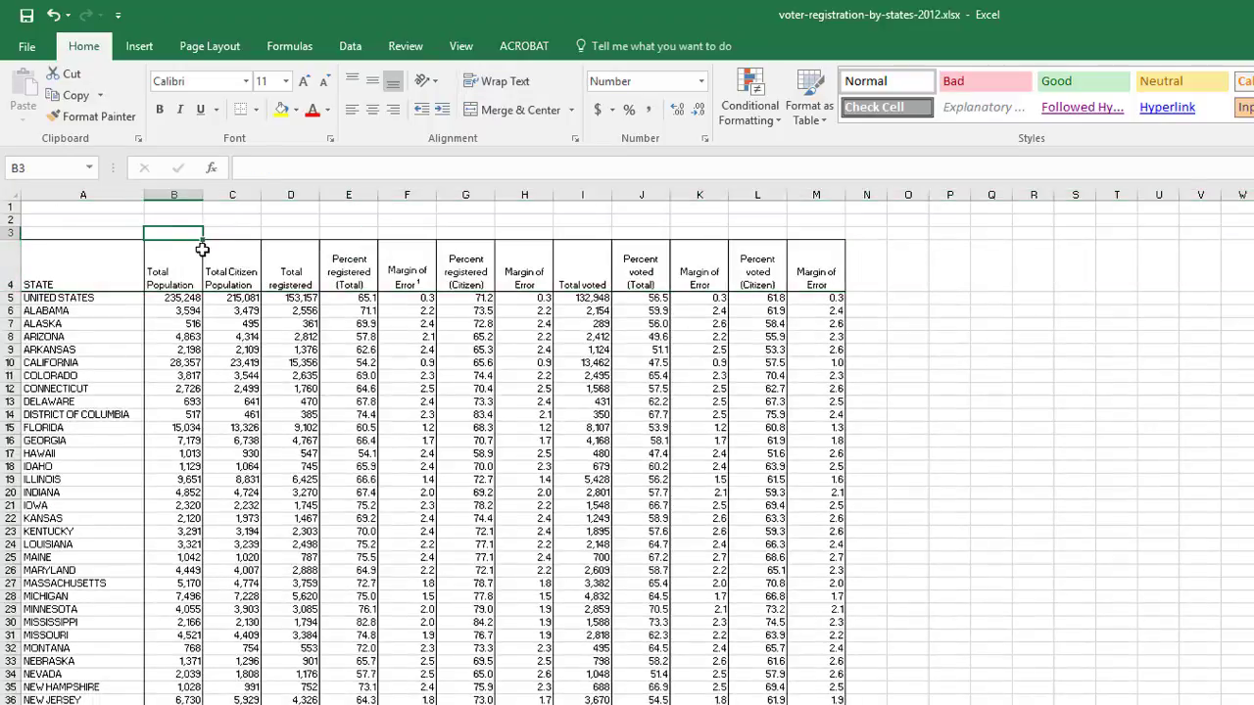
# Step: Check the single header row from STATE to the last Margin of Error, and delete the empty rows 1 to 3 above it
pyautogui.click(87, 274)
pyautogui.moveTo(87, 274); pyautogui.dragTo(806, 275)
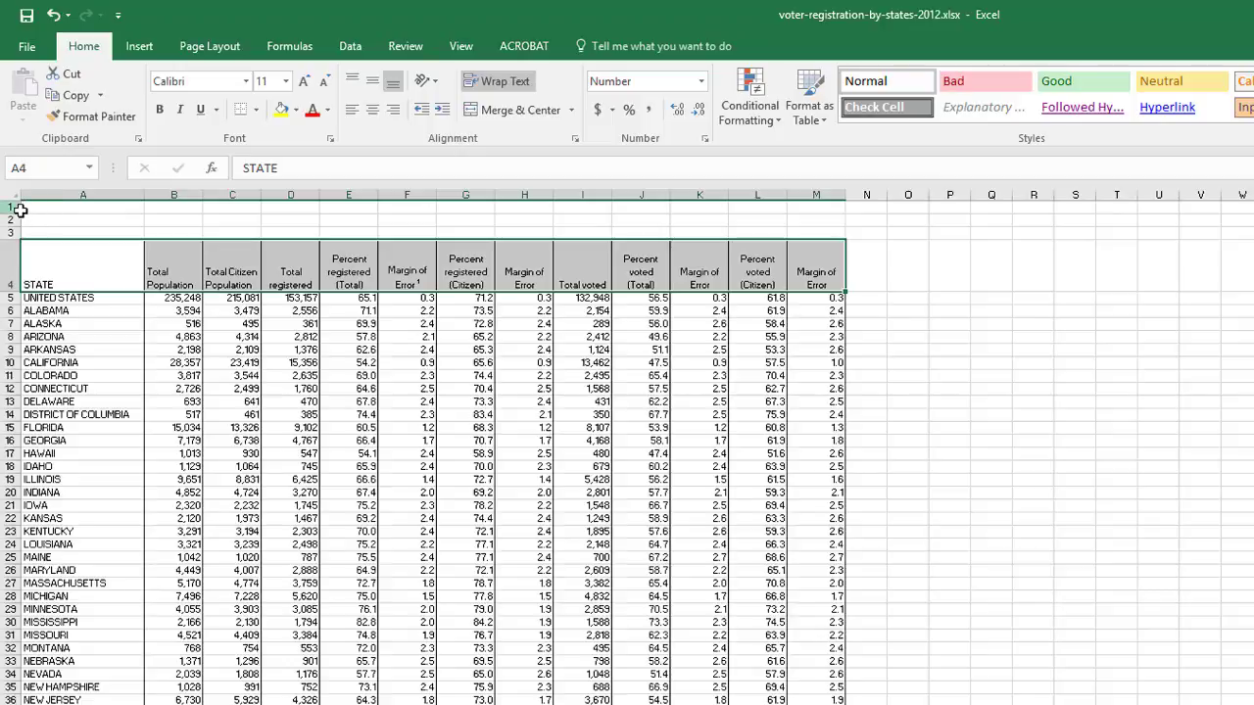
pyautogui.moveTo(7, 206); pyautogui.dragTo(6, 227)
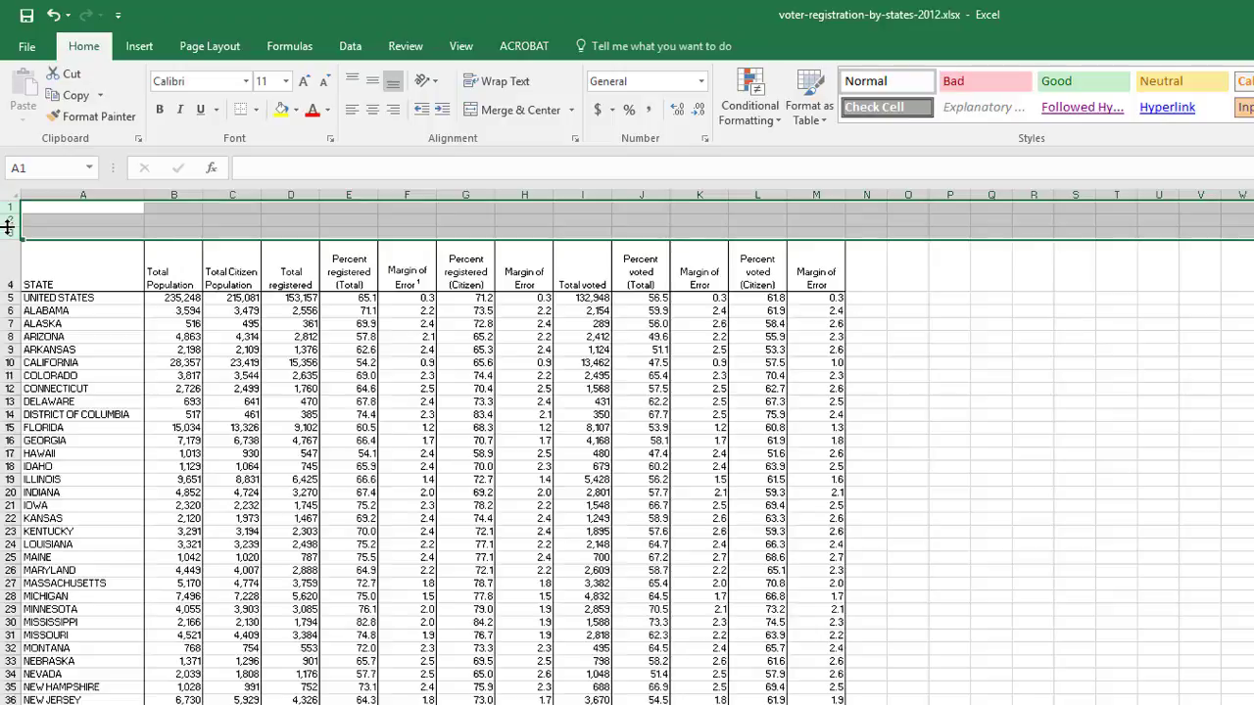
pyautogui.rightClick(7, 223)
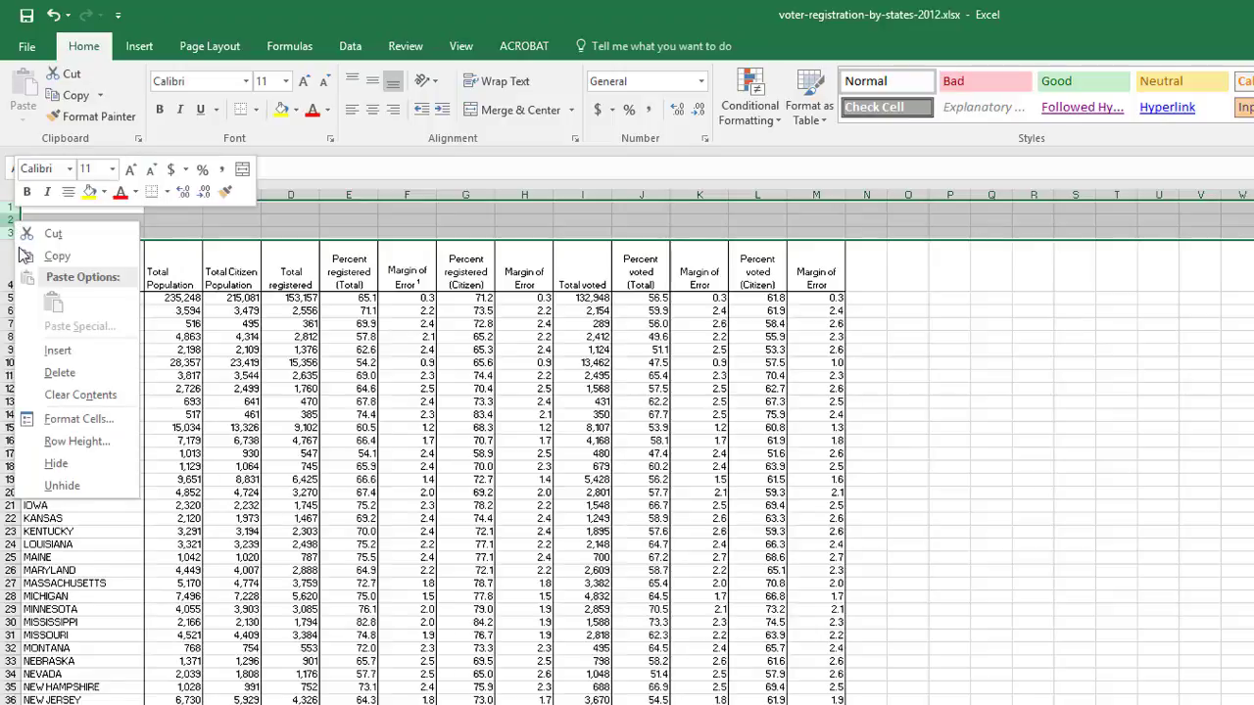
pyautogui.click(67, 374)
pyautogui.click(291, 440)
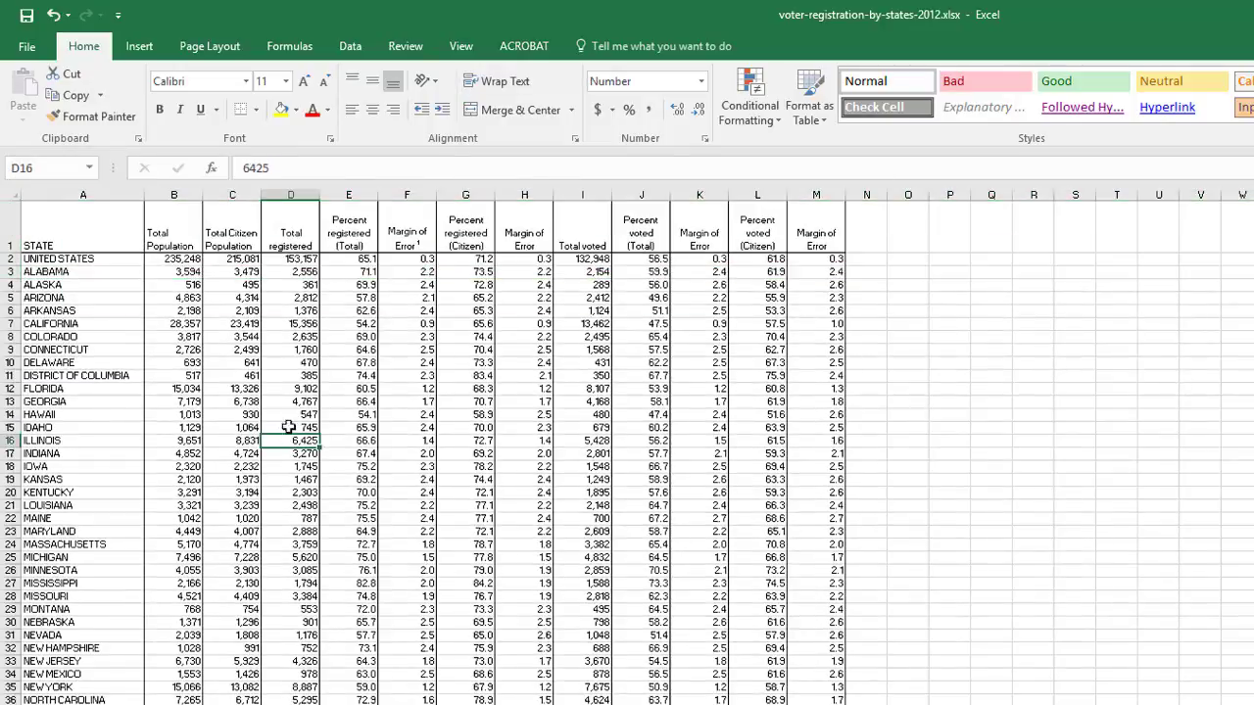
# Step: Select the whole data table from A1 to M53 and check the source notes directly beneath it
pyautogui.click(97, 217)
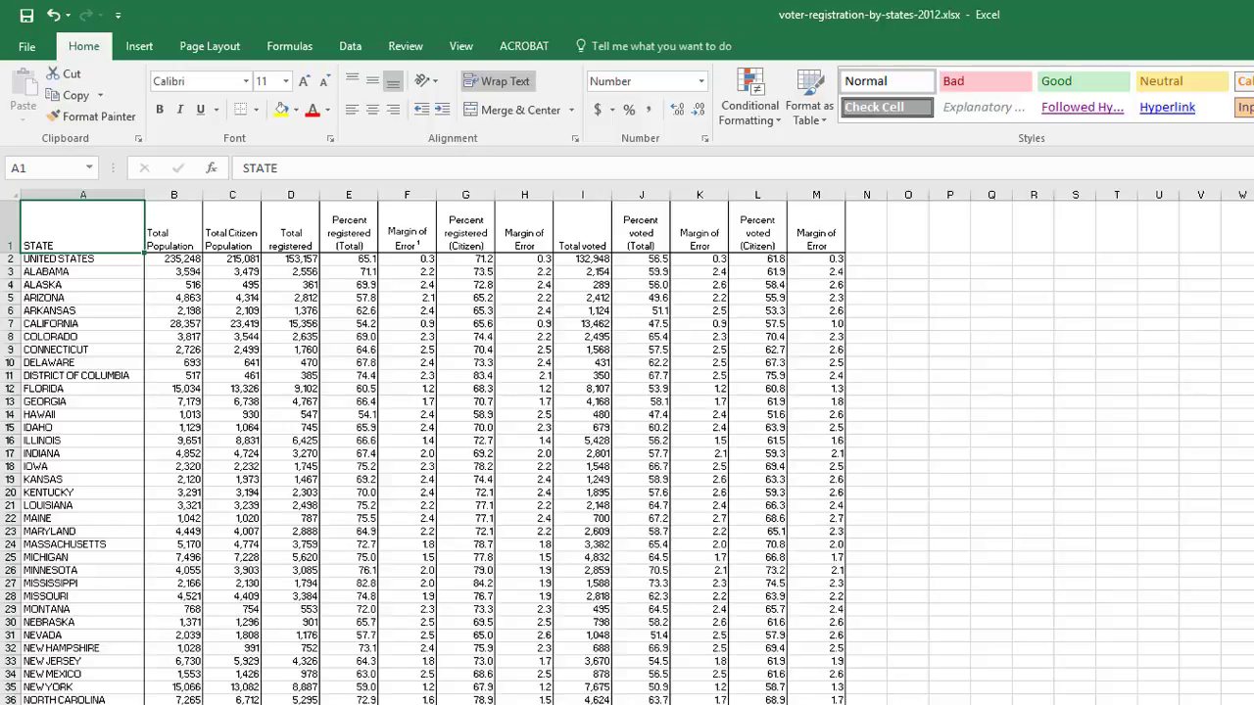
pyautogui.click(245, 414)
pyautogui.moveTo(102, 222); pyautogui.dragTo(571, 647)
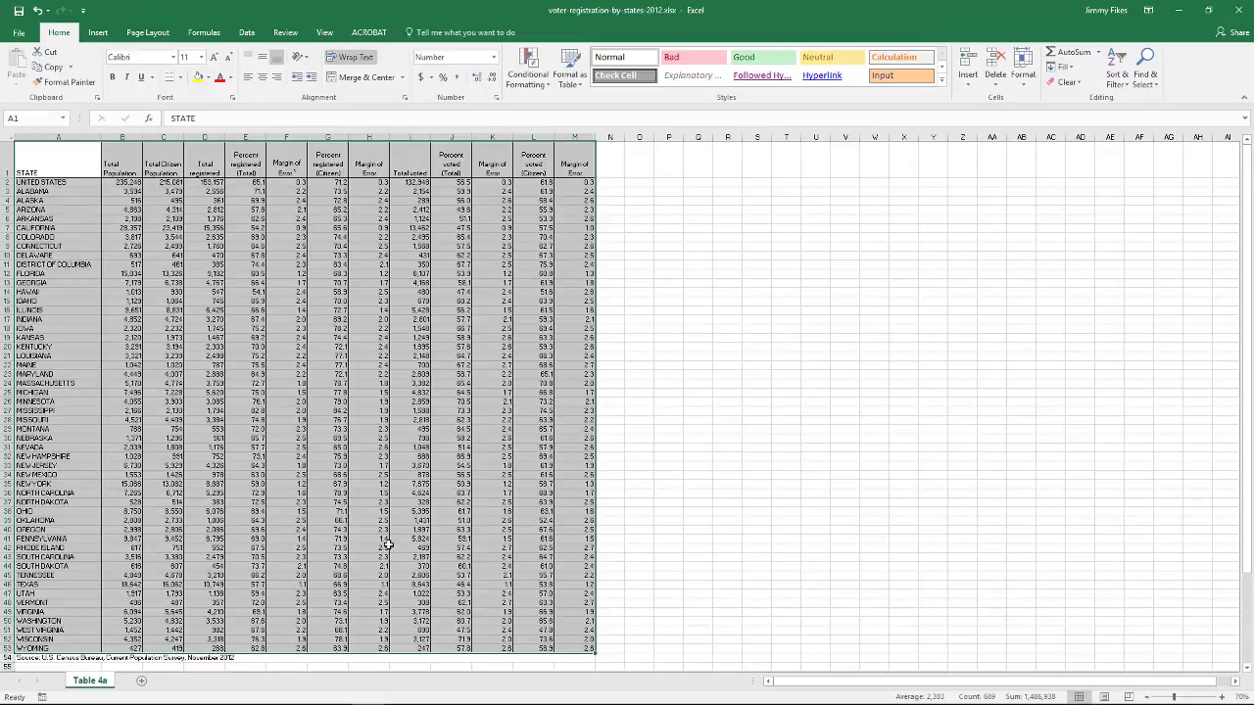
pyautogui.scroll(-2, 389, 545)
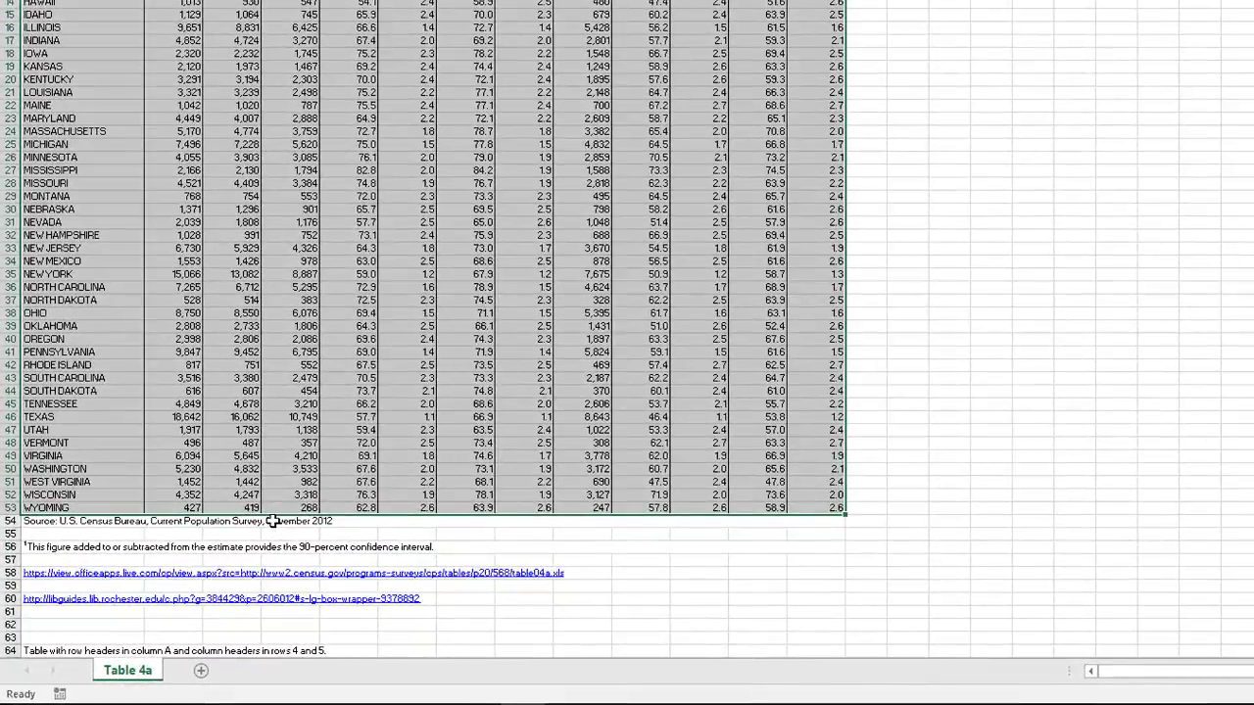
# Step: Move the source note from row 54, directly under Wyoming, to row 67 beneath the other notes
pyautogui.click(272, 521)
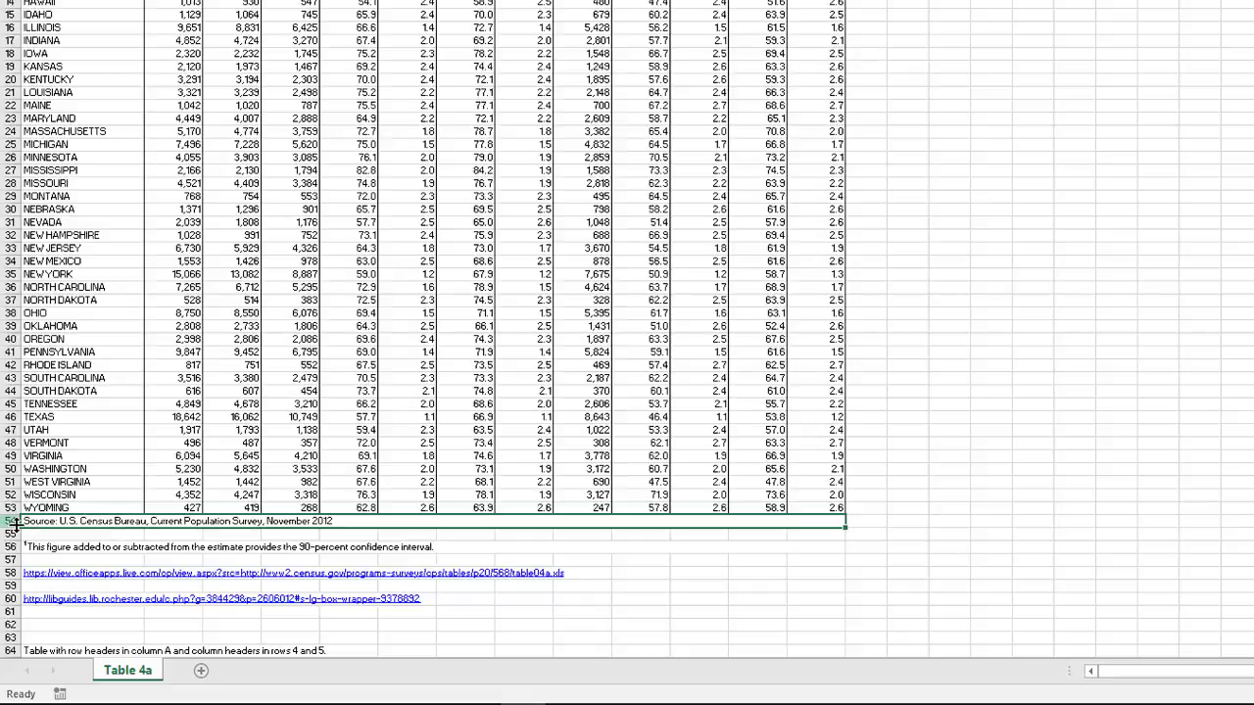
pyautogui.click(43, 508)
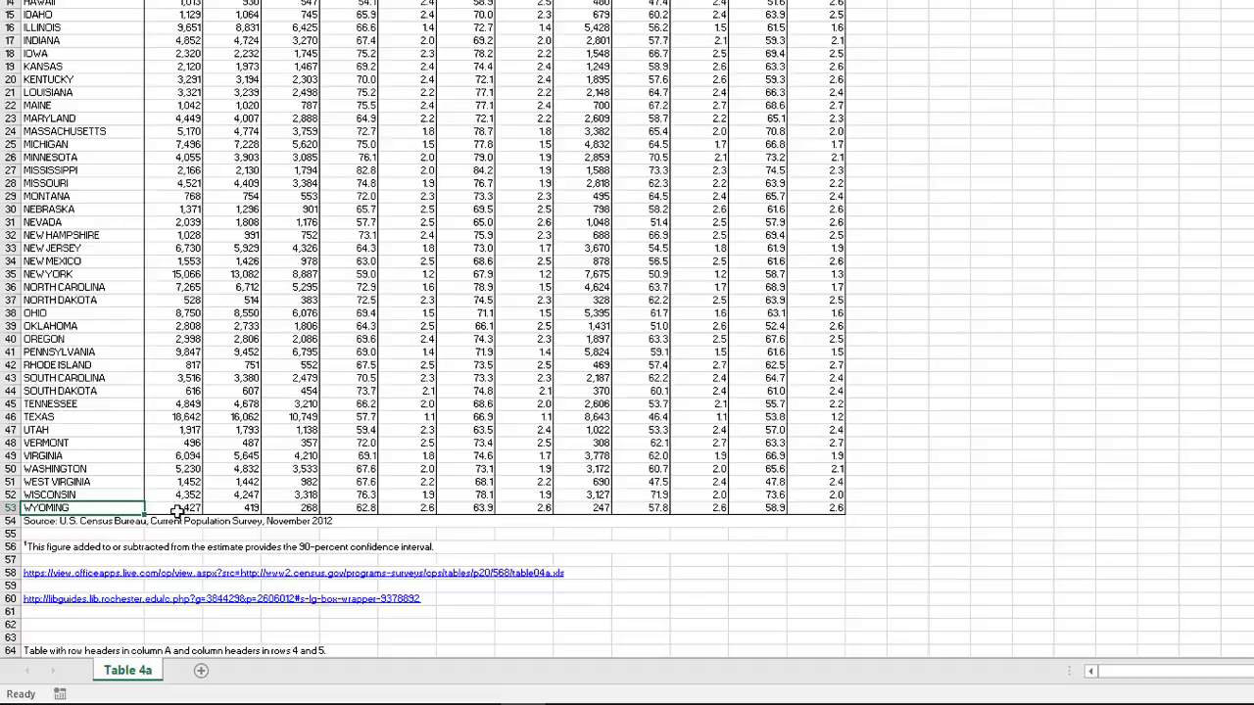
pyautogui.click(33, 523)
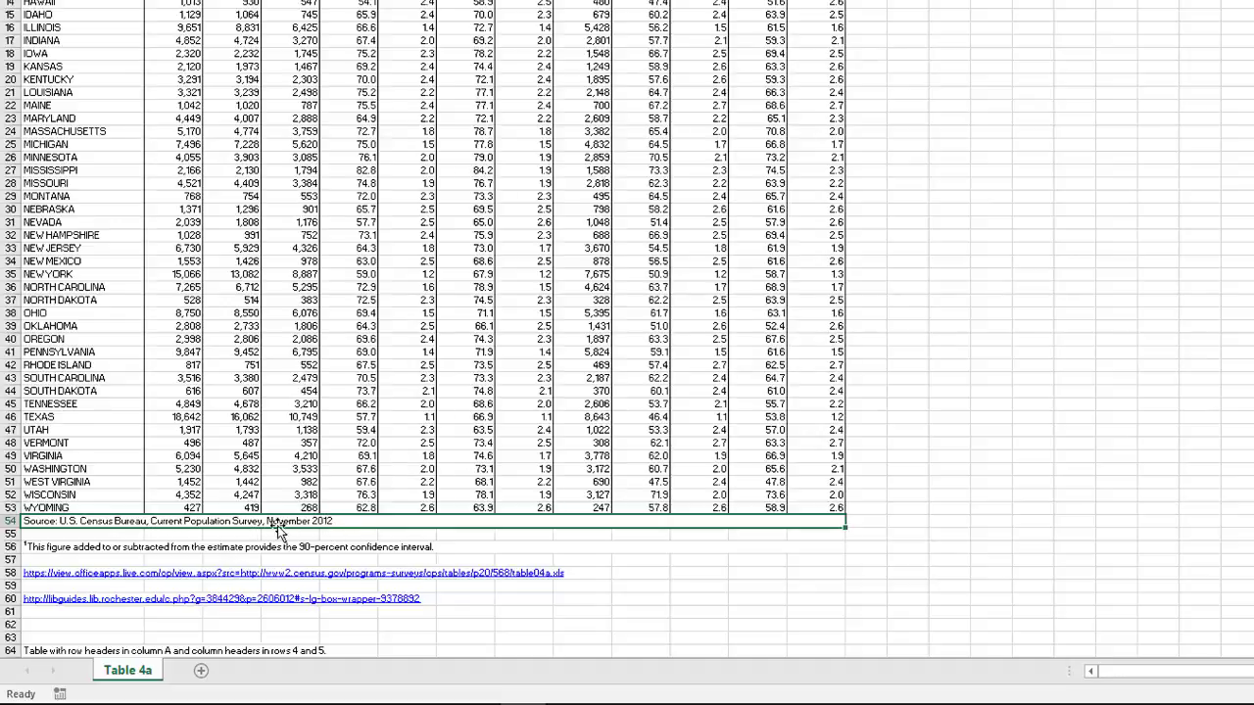
pyautogui.scroll(1, 599, 524)
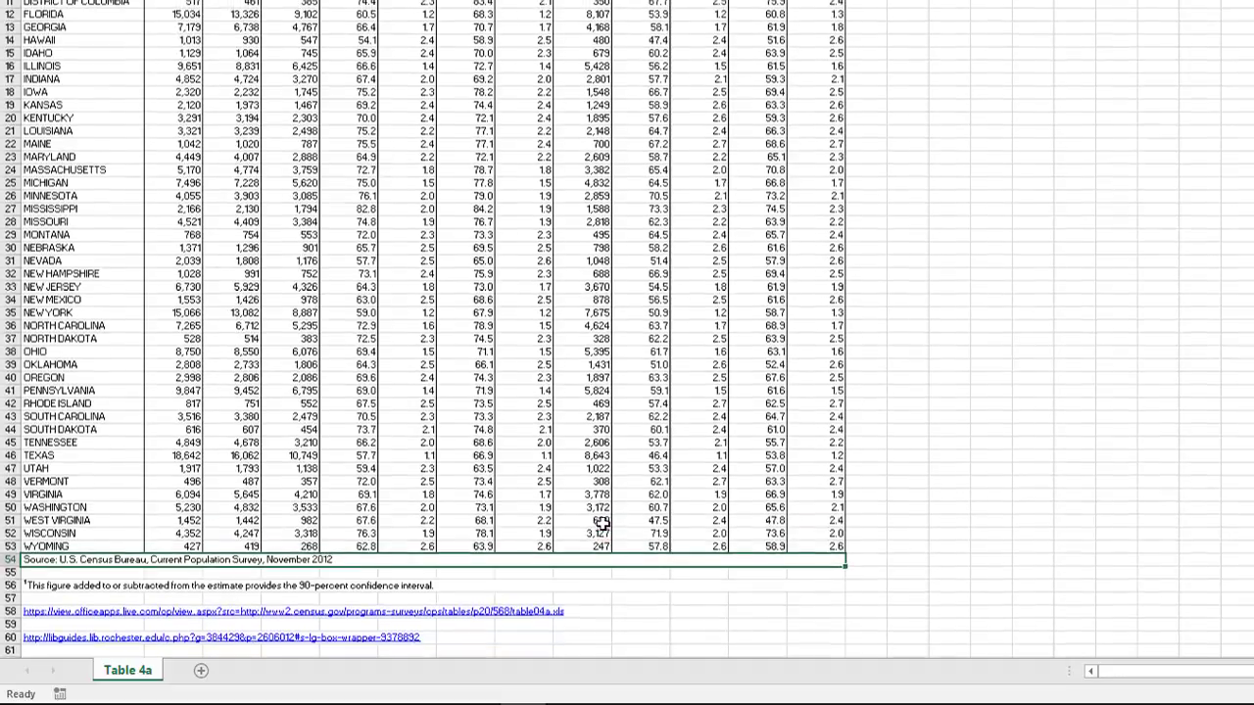
pyautogui.scroll(2, 602, 524)
pyautogui.scroll(-4, 602, 524)
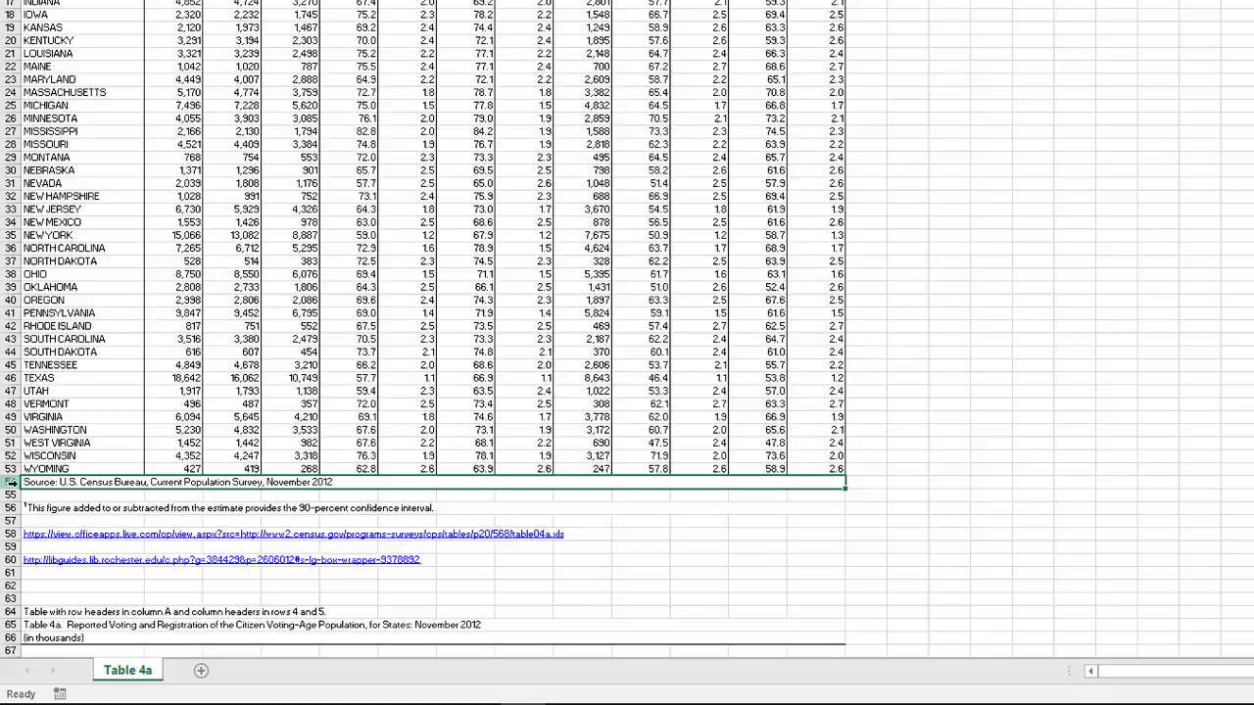
pyautogui.rightClick(10, 482)
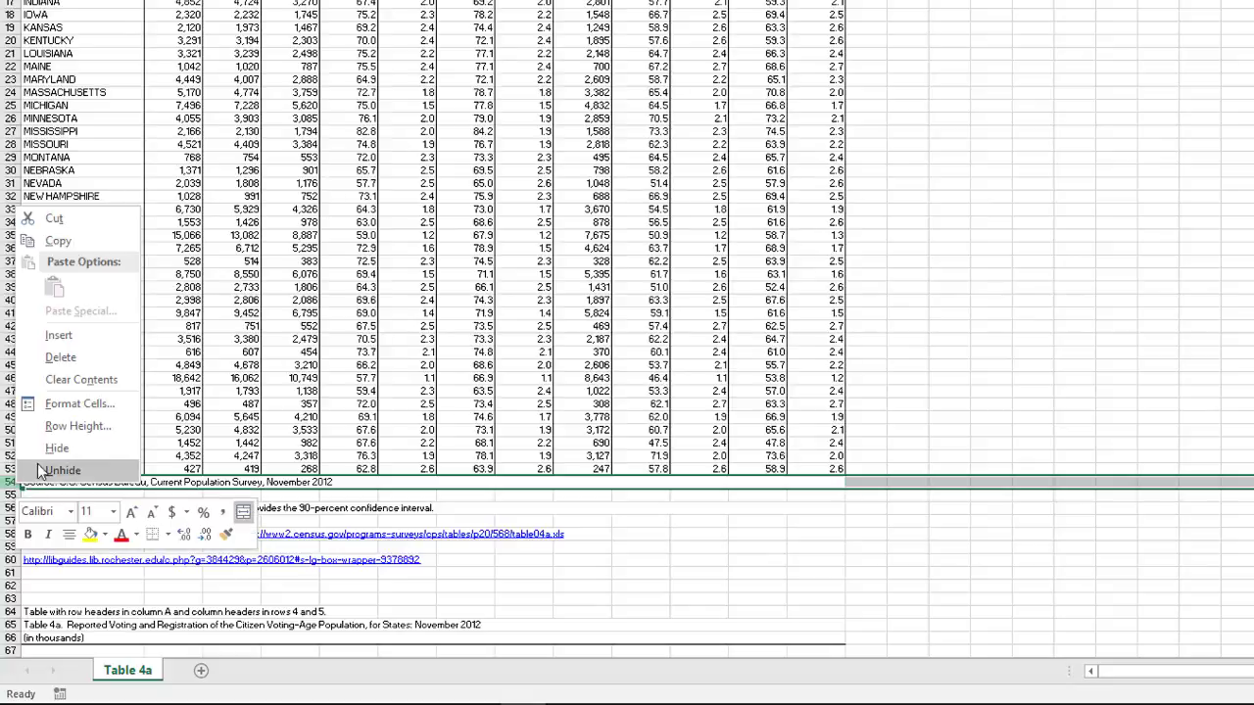
pyautogui.click(70, 229)
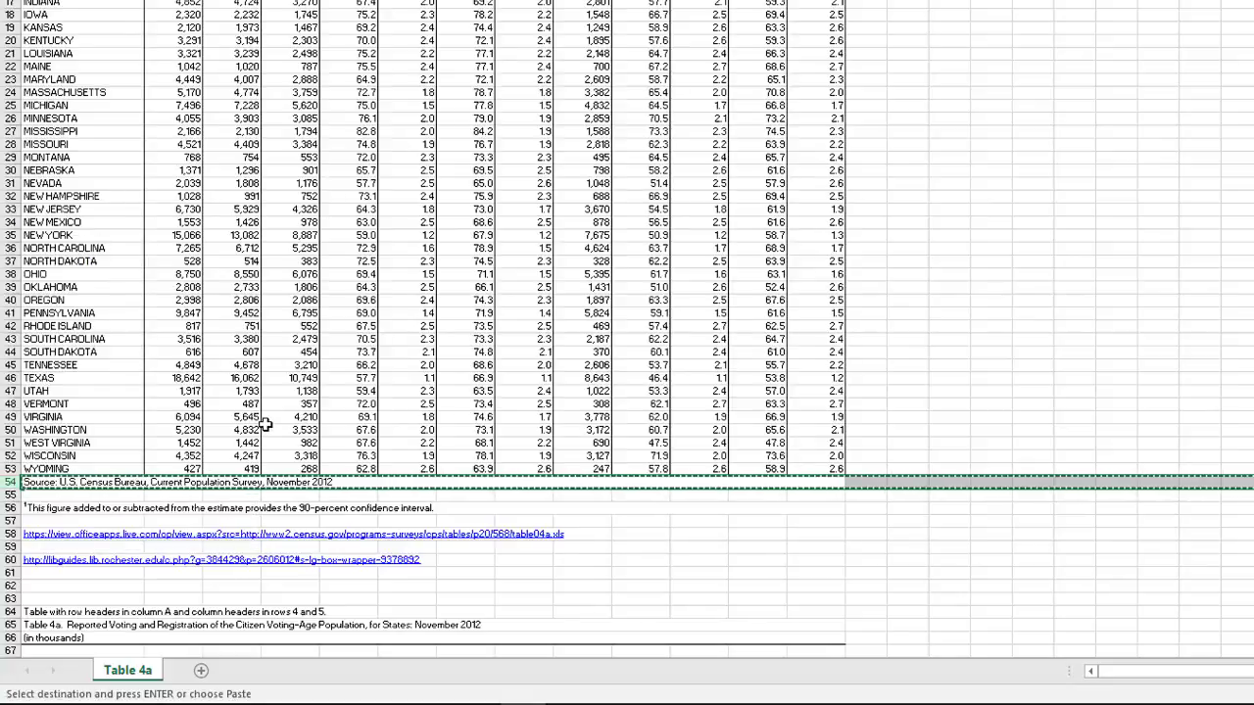
pyautogui.scroll(-3, 142, 534)
pyautogui.click(60, 536)
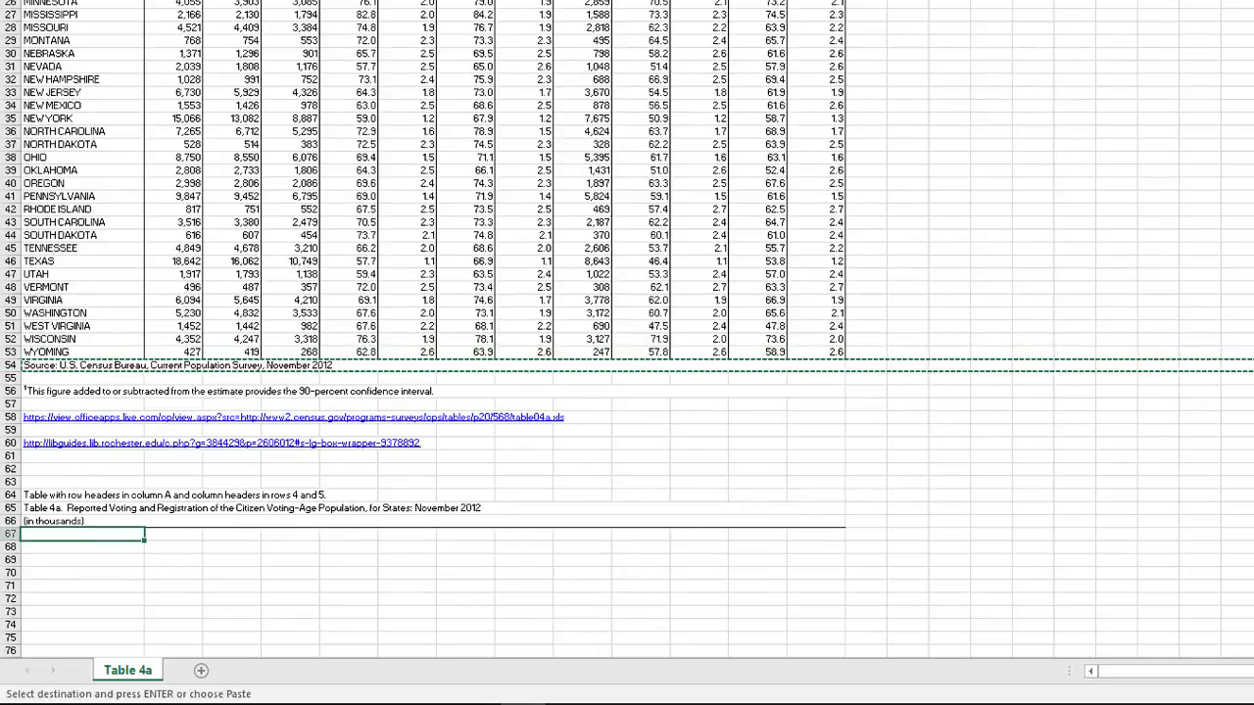
pyautogui.hotkey('ctrl', 'v')
pyautogui.click(178, 560)
# Step: Check that an empty row 54 below and an empty column N beside the data separate it from everything else
pyautogui.click(67, 367)
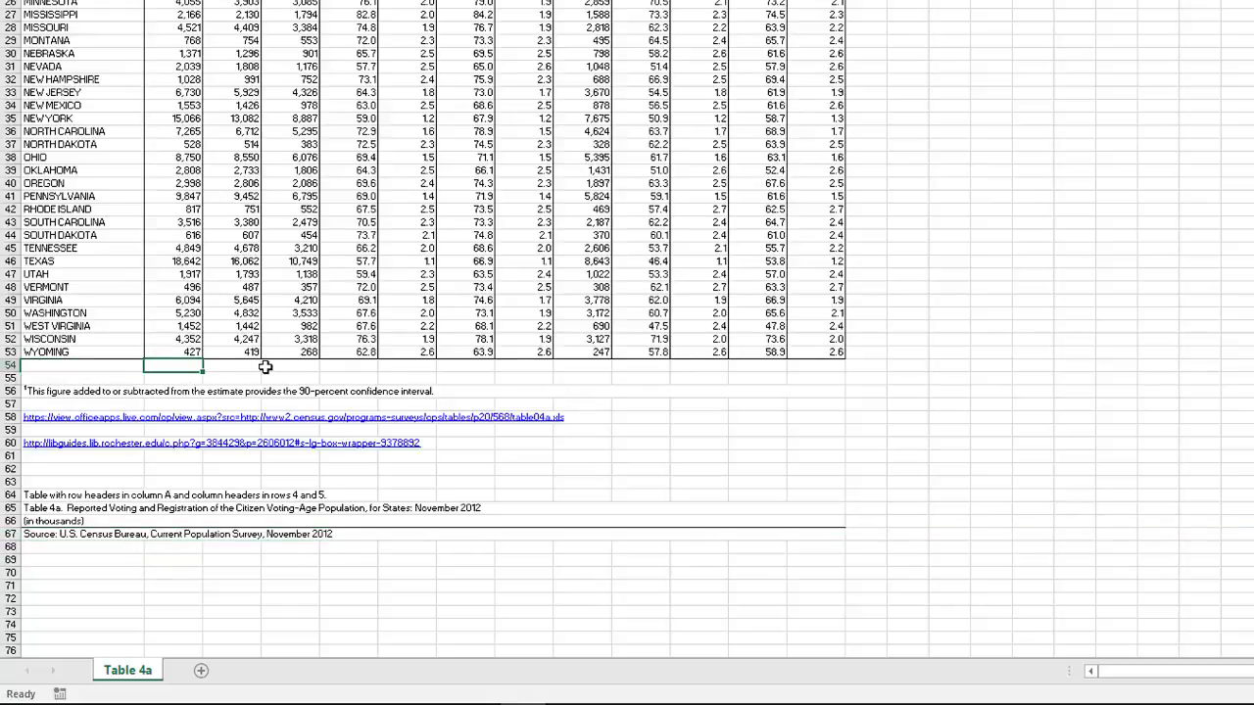
pyautogui.click(345, 365)
pyautogui.click(452, 370)
pyautogui.click(579, 377)
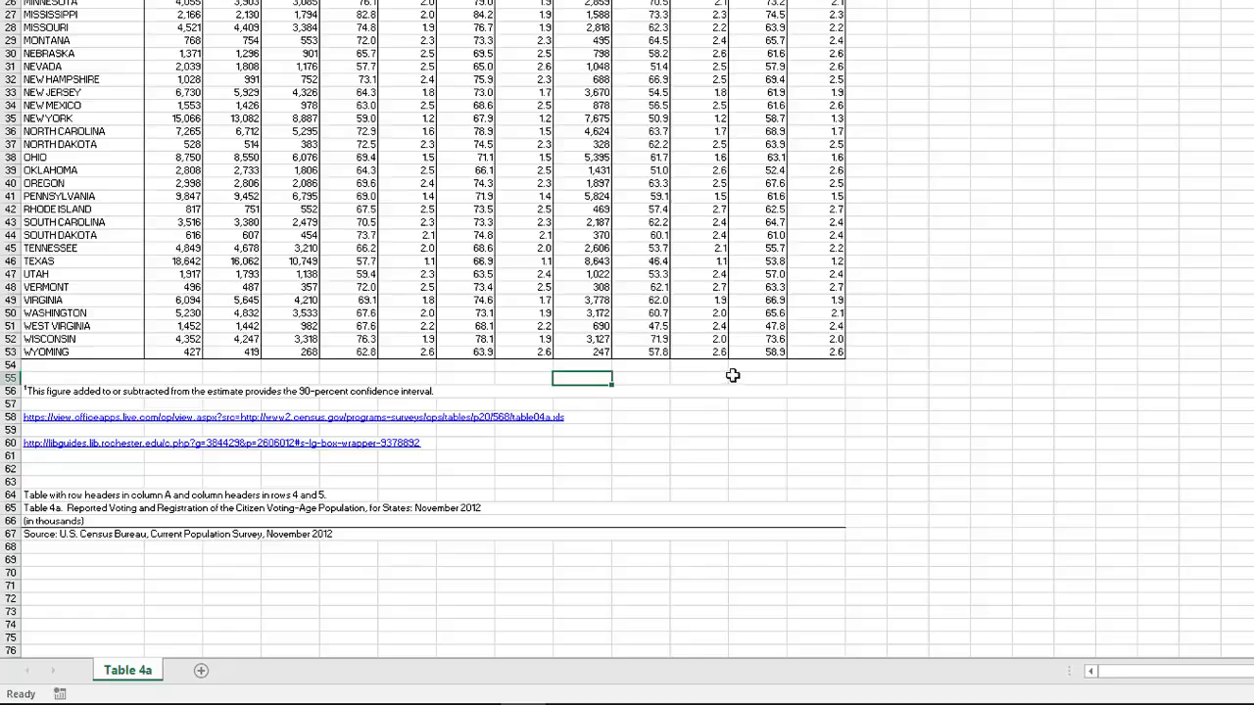
pyautogui.scroll(5, 887, 375)
pyautogui.scroll(2, 895, 370)
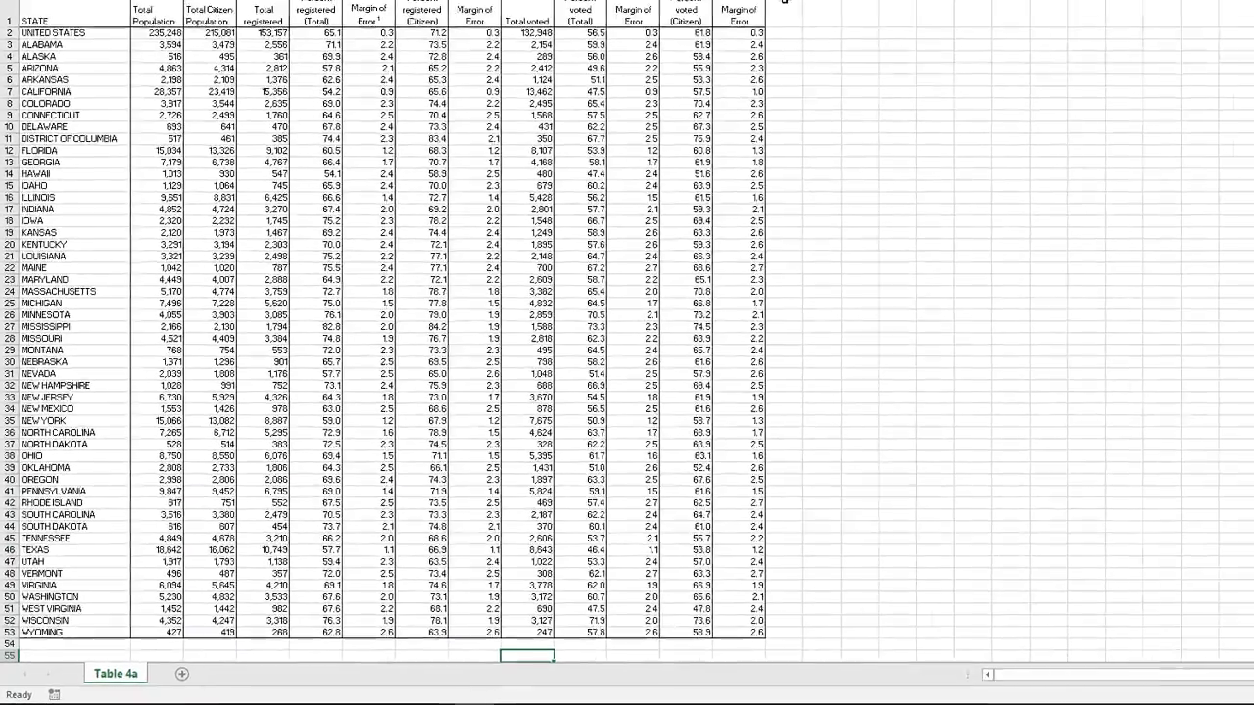
pyautogui.click(611, 158)
pyautogui.click(613, 135)
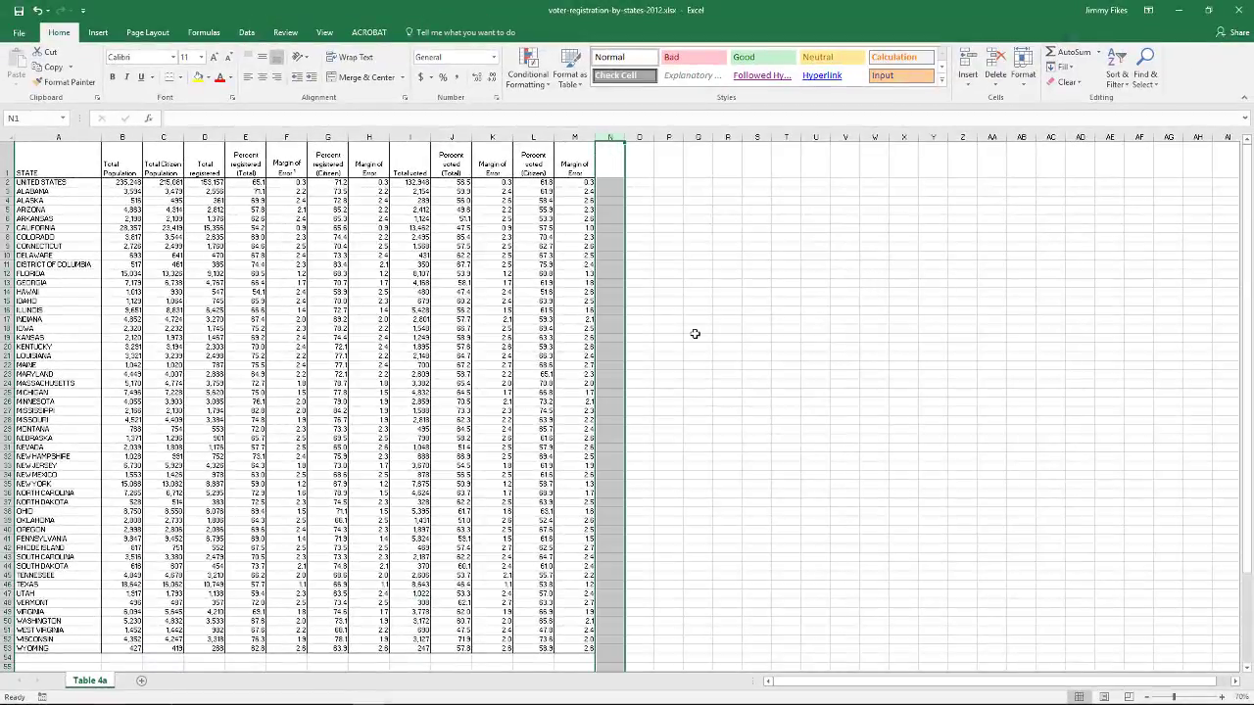
pyautogui.scroll(-3, 607, 382)
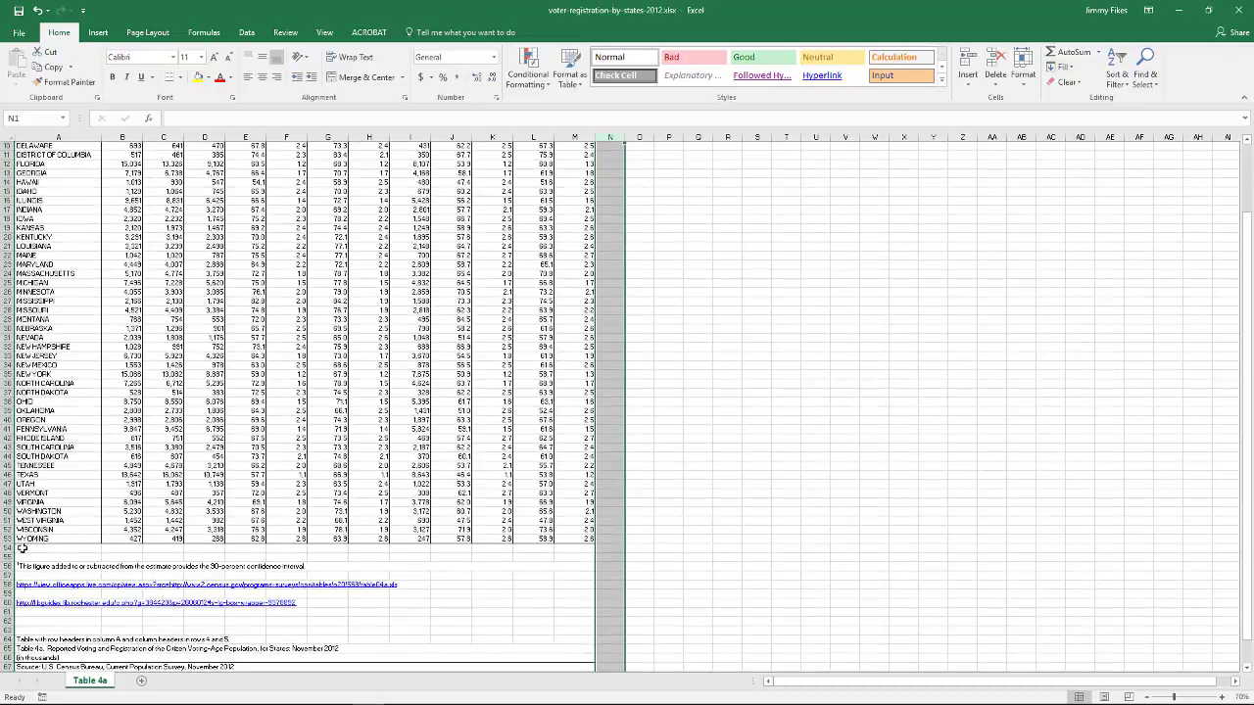
pyautogui.click(9, 548)
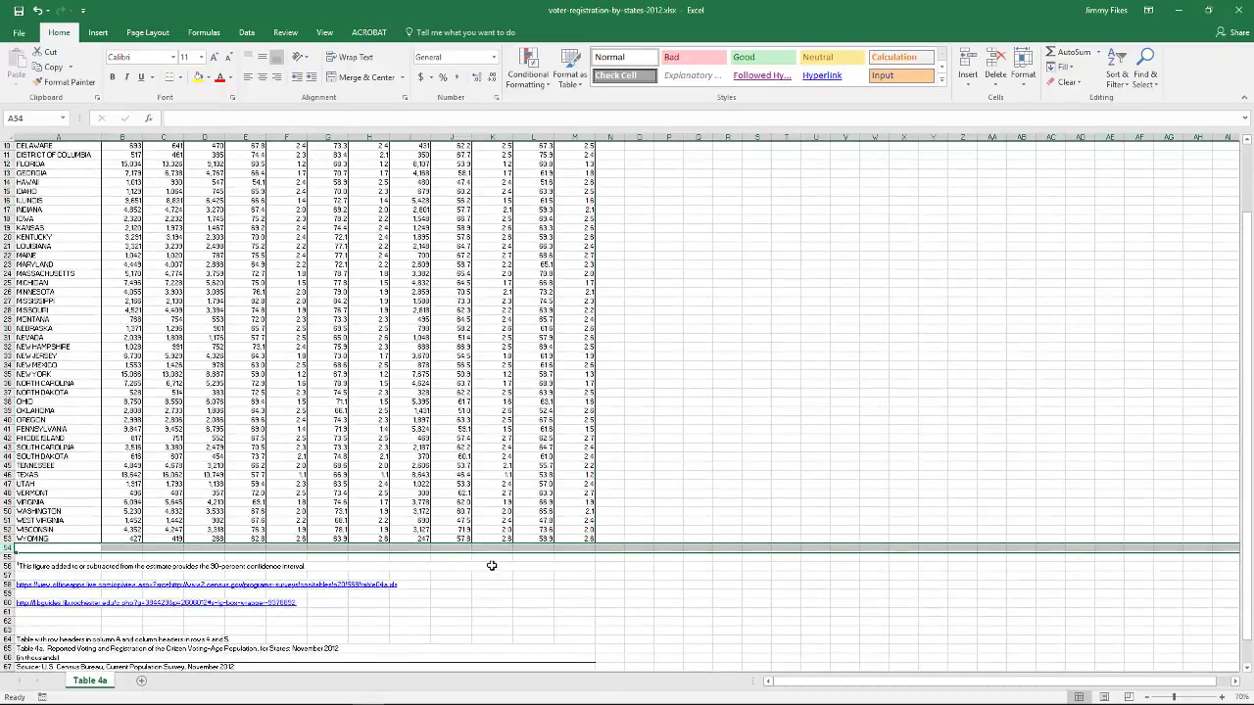
pyautogui.scroll(3, 600, 476)
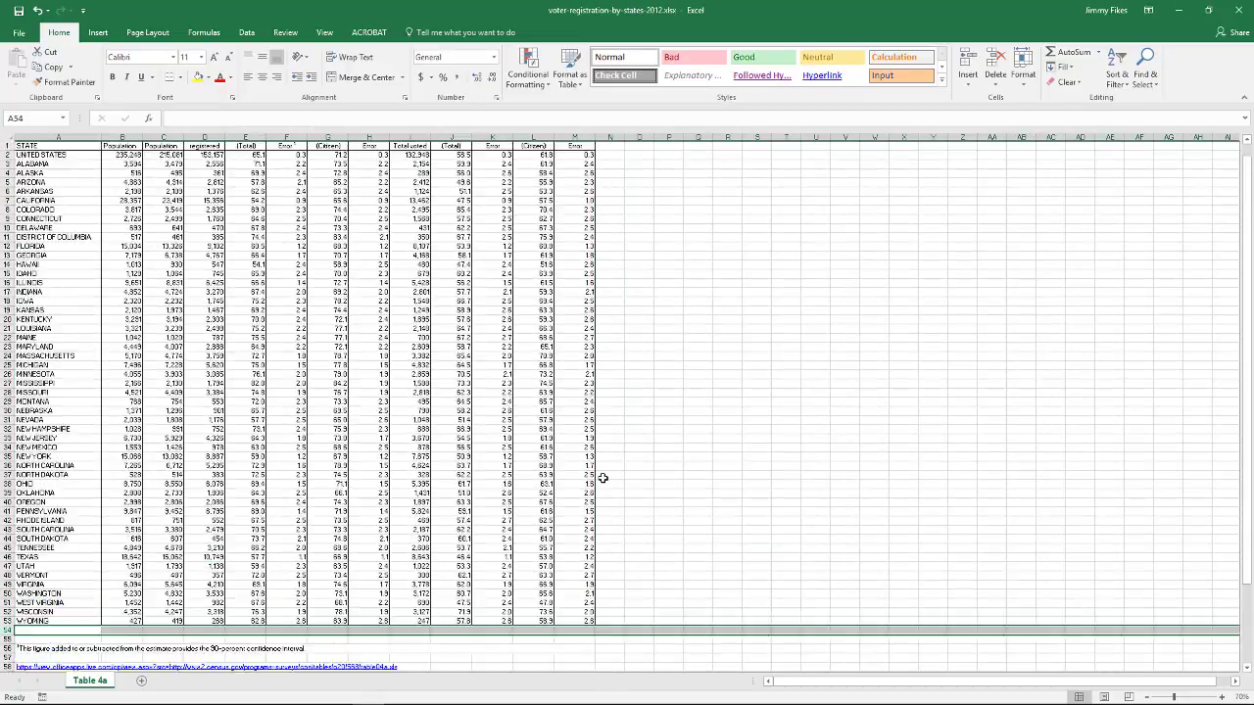
# Step: Name the data range A1:M53 voters2012, and reselect the range by that name
pyautogui.moveTo(63, 168); pyautogui.dragTo(587, 650)
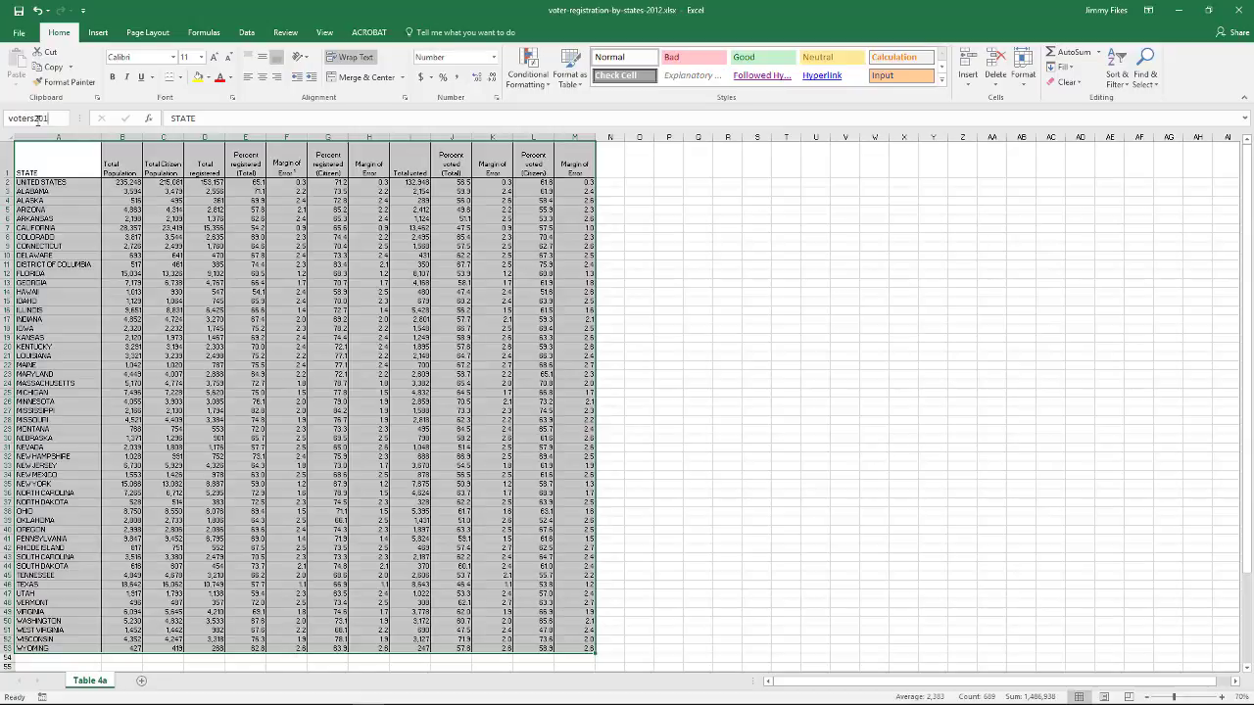
pyautogui.click(243, 365)
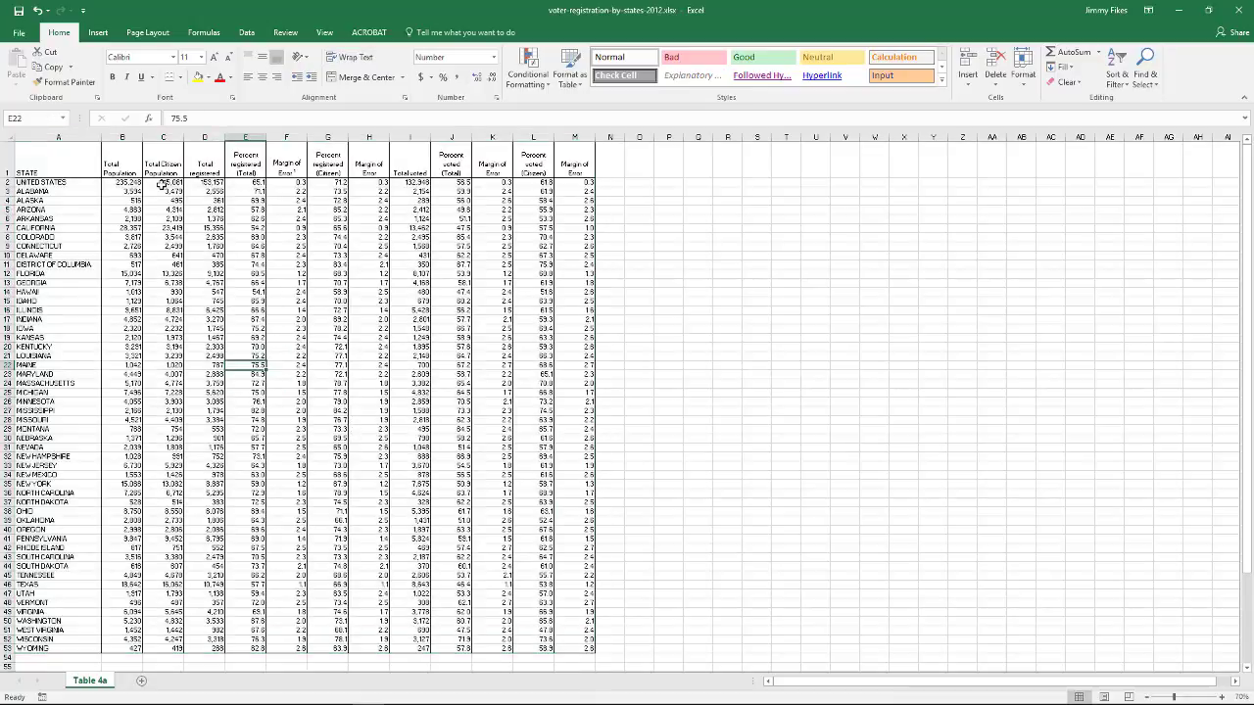
pyautogui.click(65, 119)
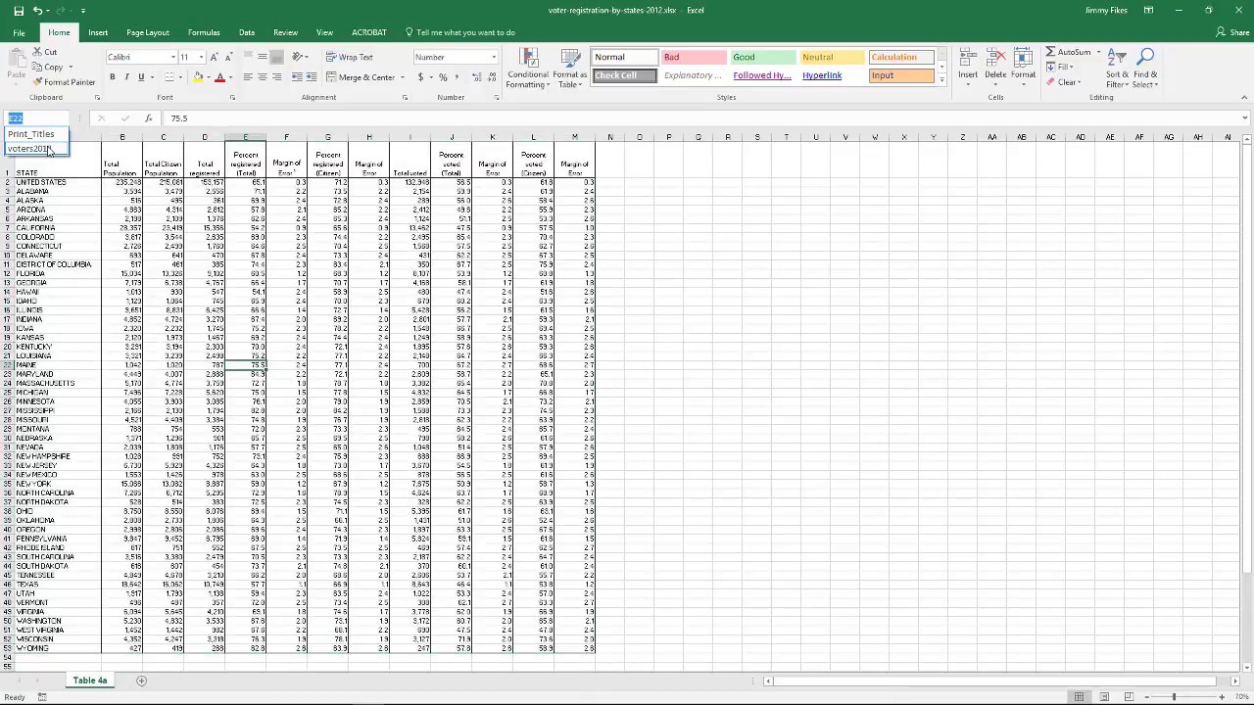
pyautogui.click(29, 130)
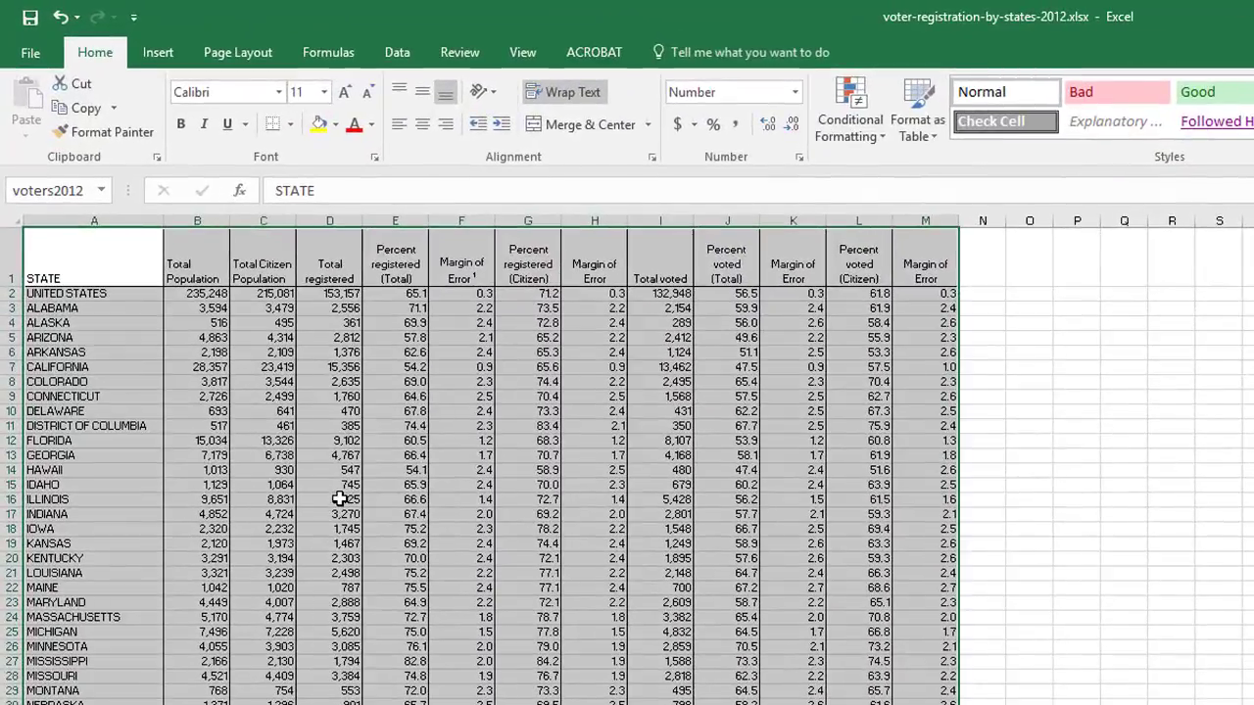
# Step: Convert the voters2012 range $A$1:$M$53 into an Excel table with headers, and deselect it
pyautogui.click(160, 53)
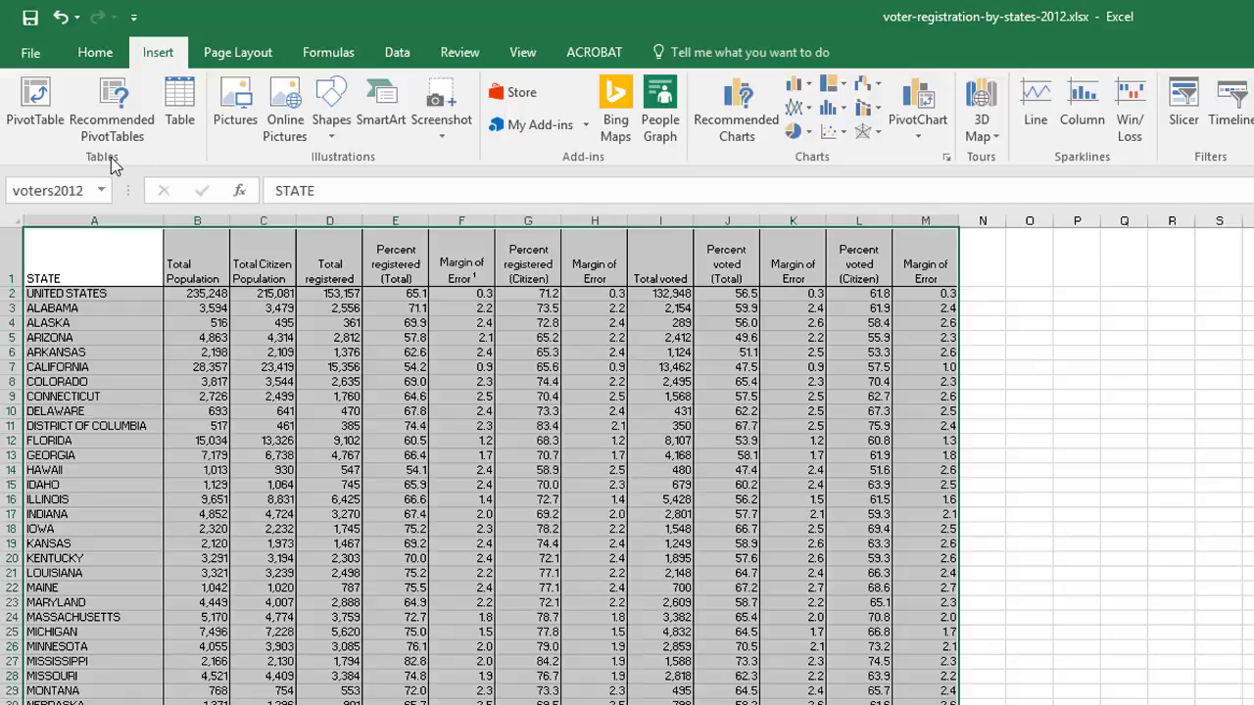
pyautogui.click(179, 98)
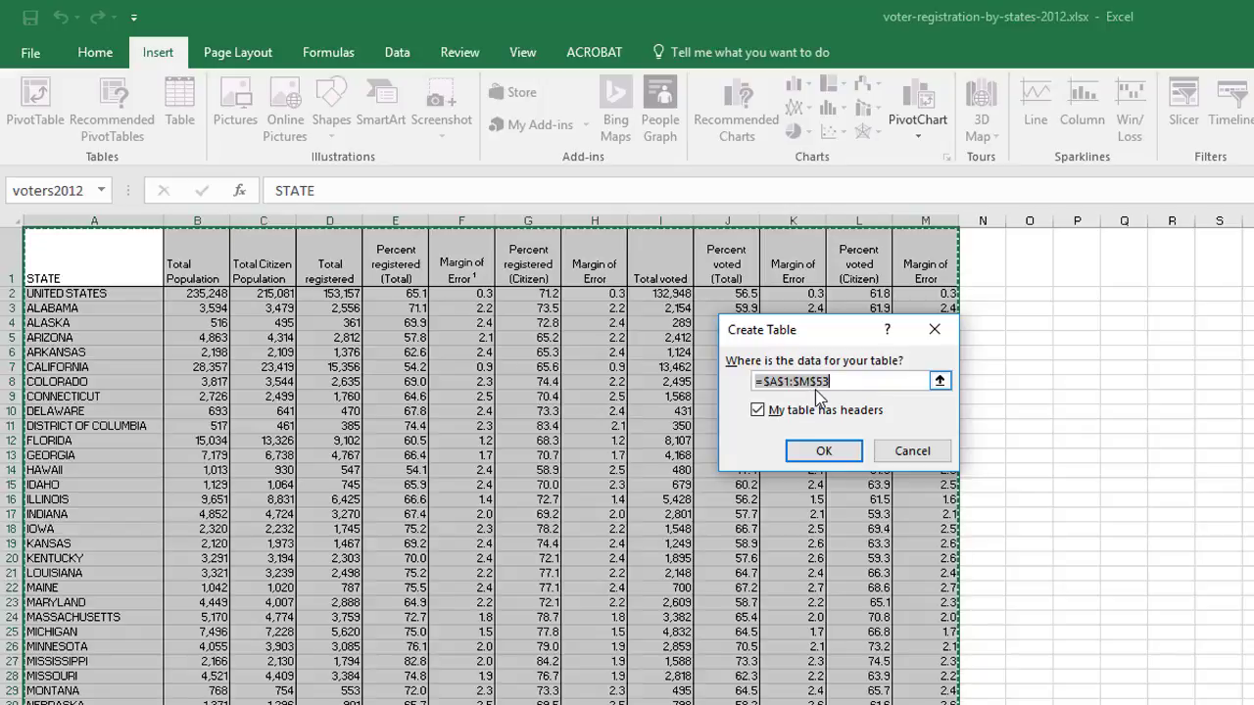
pyautogui.click(824, 389)
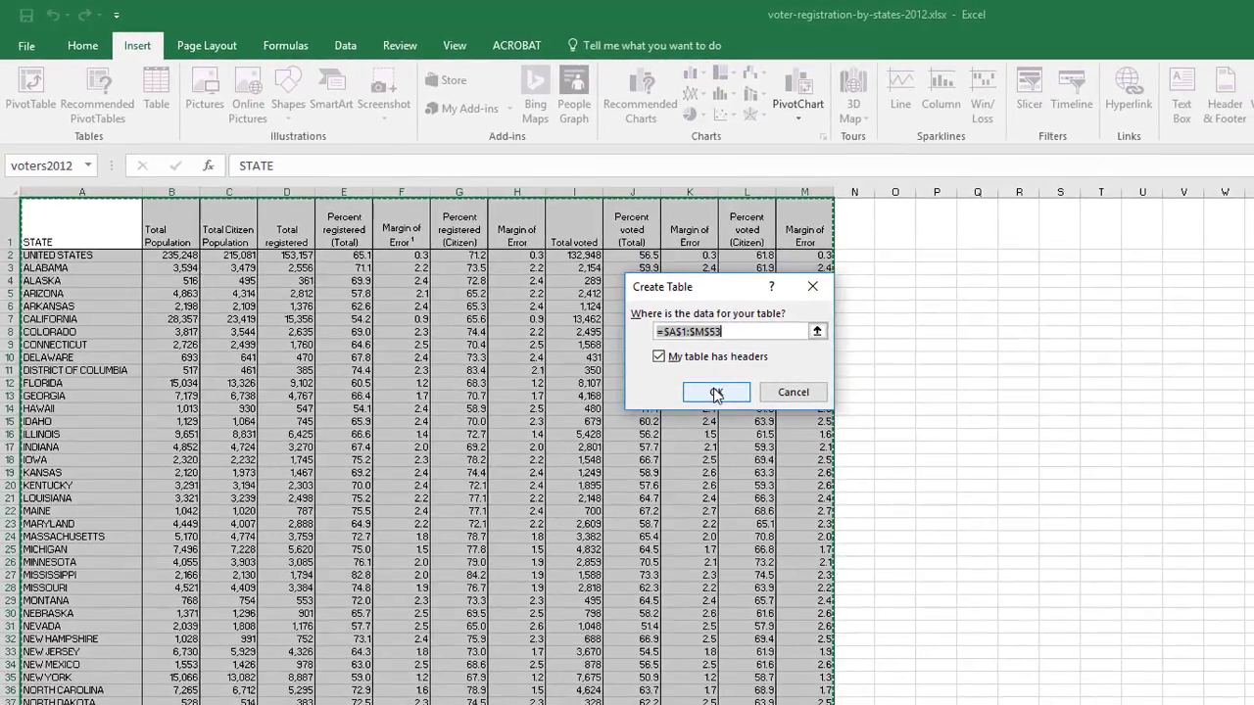
pyautogui.click(716, 392)
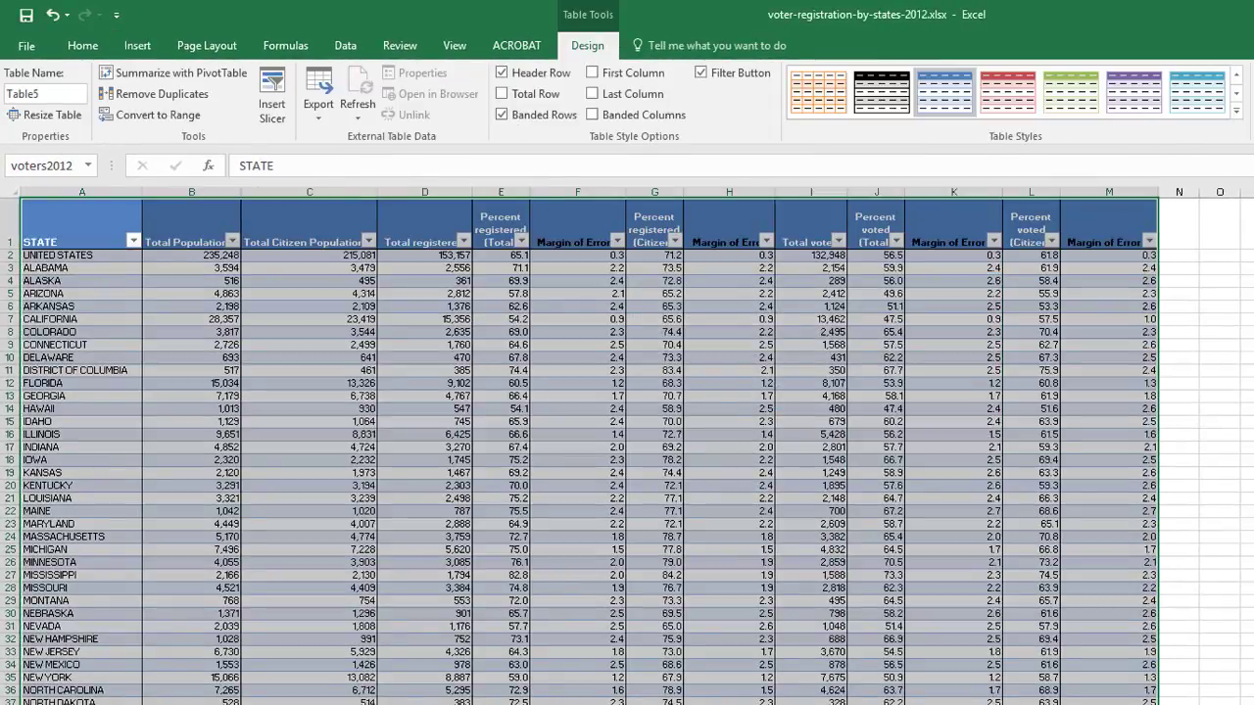
pyautogui.click(1249, 498)
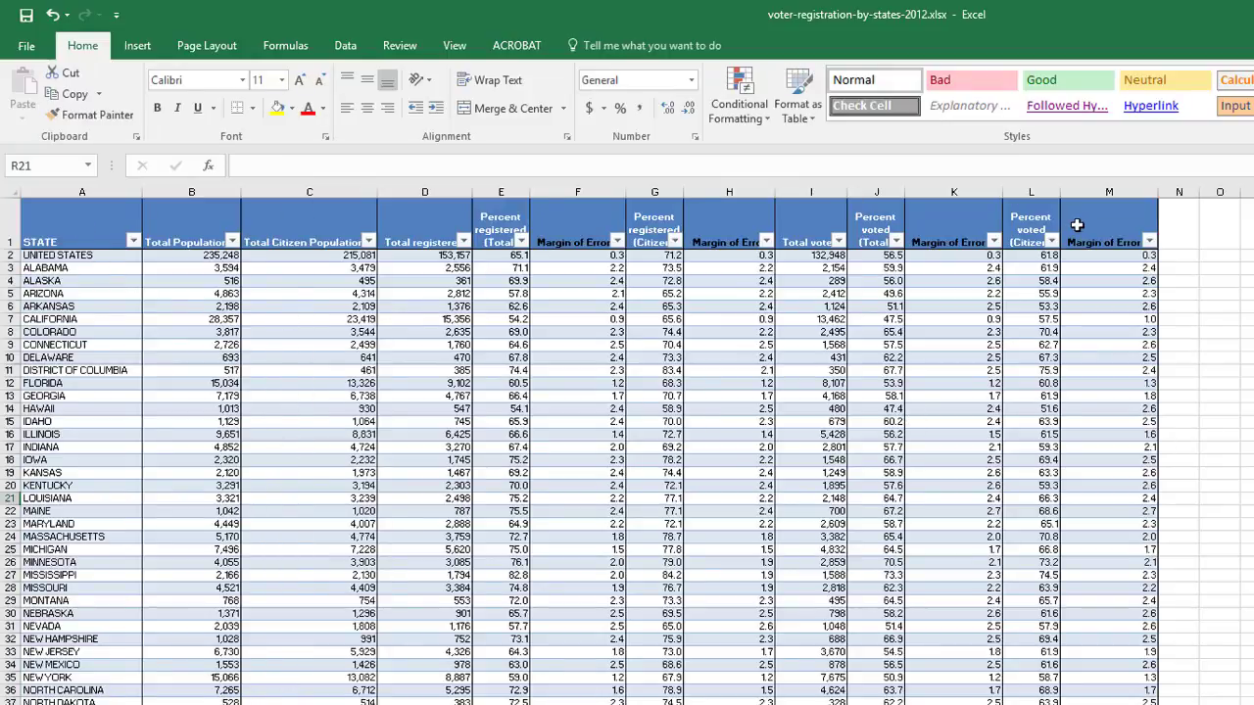
# Step: Sort the table by the STATE column from A to Z, and re-sort it from Z to A
pyautogui.click(134, 242)
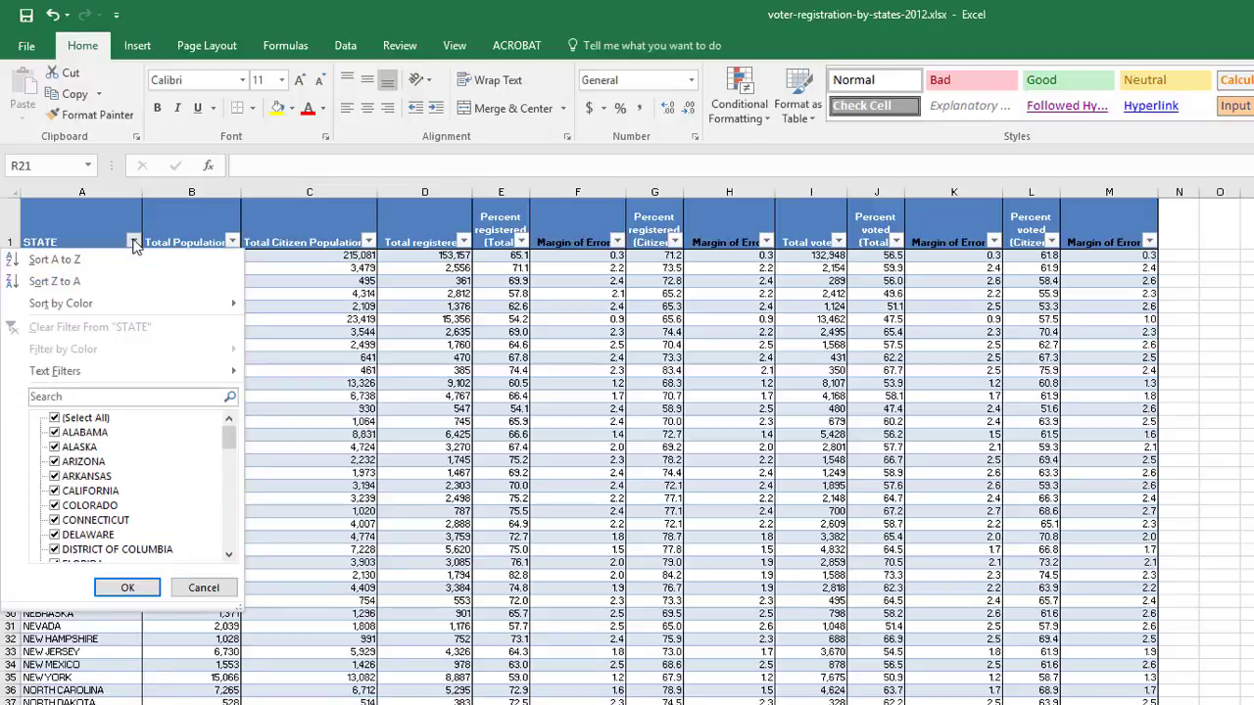
pyautogui.click(121, 263)
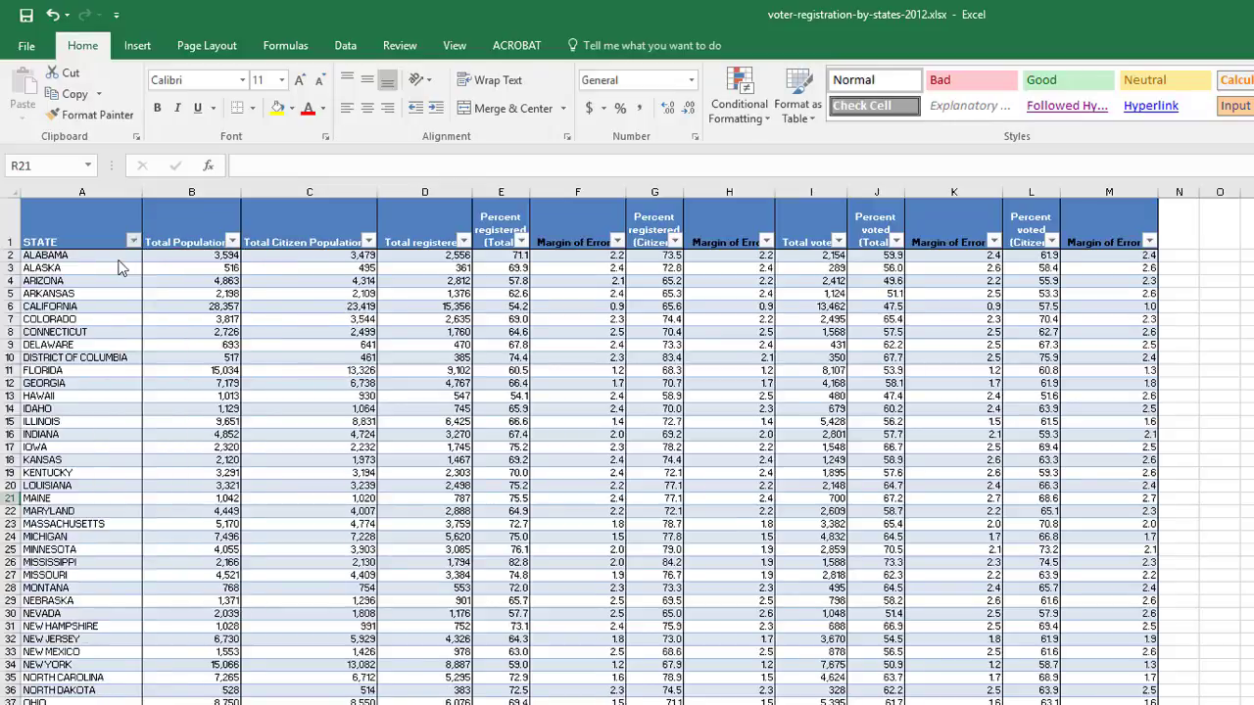
pyautogui.click(134, 242)
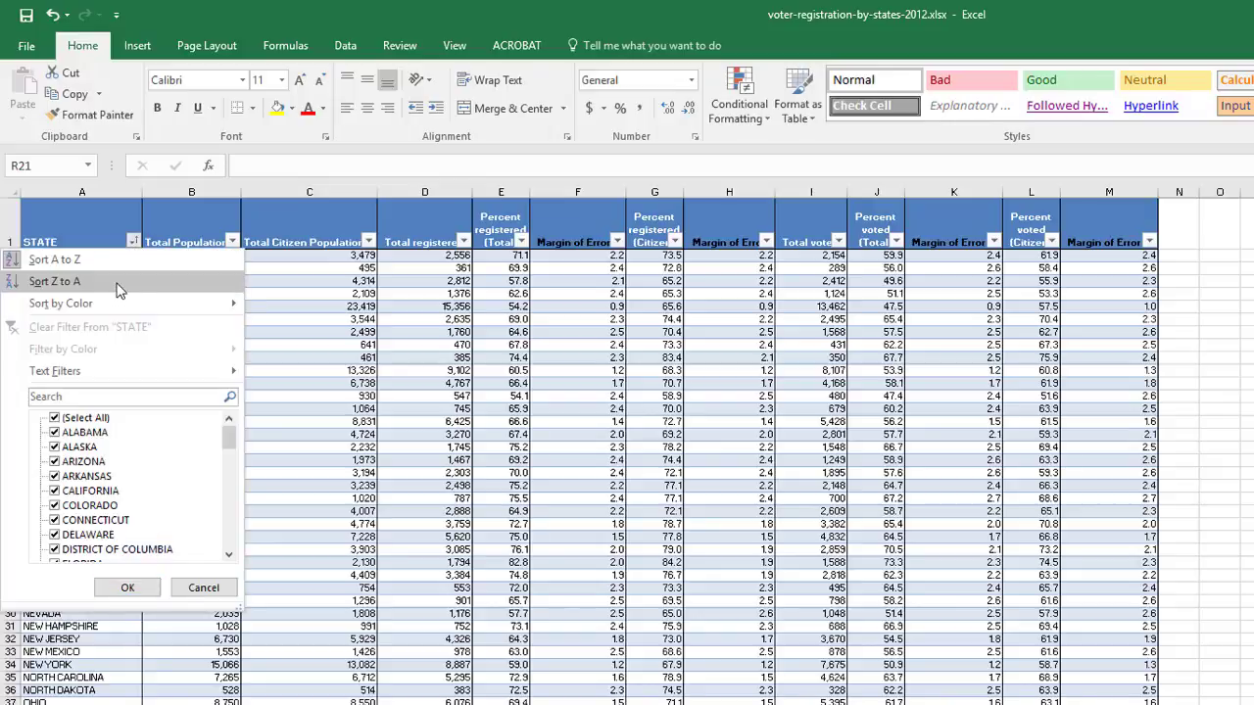
pyautogui.click(120, 288)
# Step: Filter the STATE column to show only Alabama, Alaska, Arizona and Arkansas
pyautogui.click(132, 241)
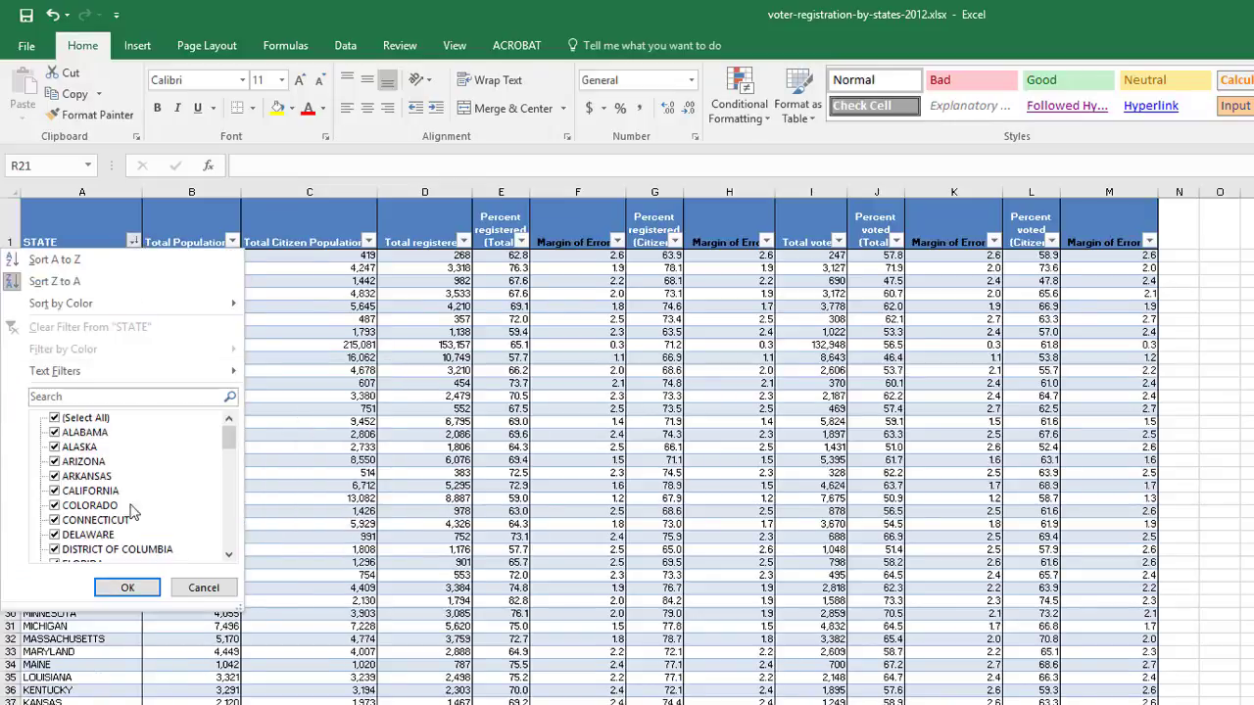
pyautogui.click(55, 418)
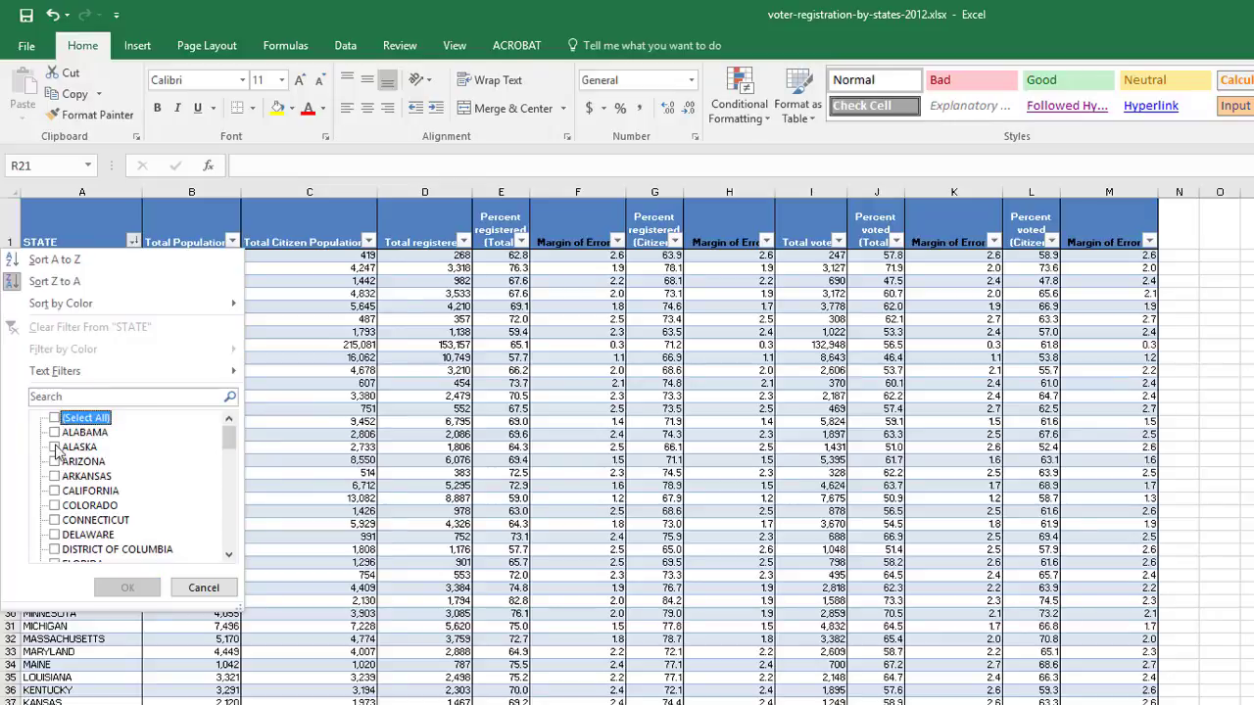
pyautogui.click(55, 432)
pyautogui.click(55, 446)
pyautogui.click(54, 461)
pyautogui.click(55, 476)
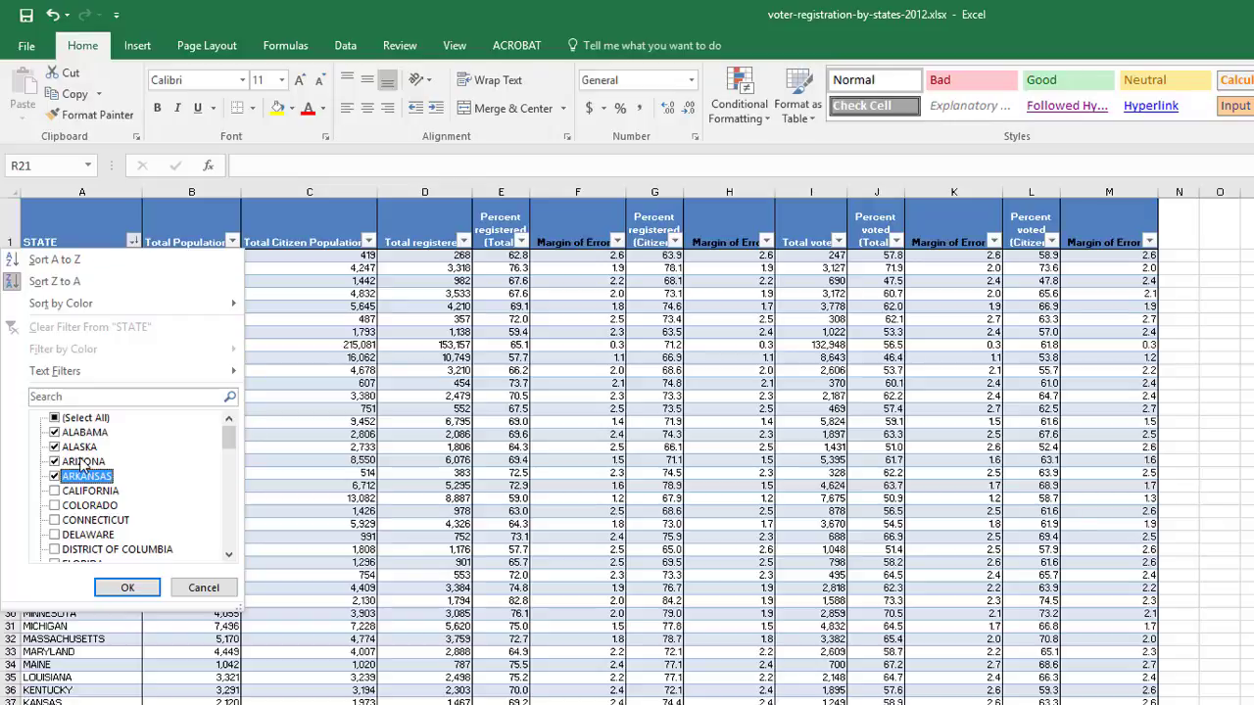
pyautogui.click(147, 591)
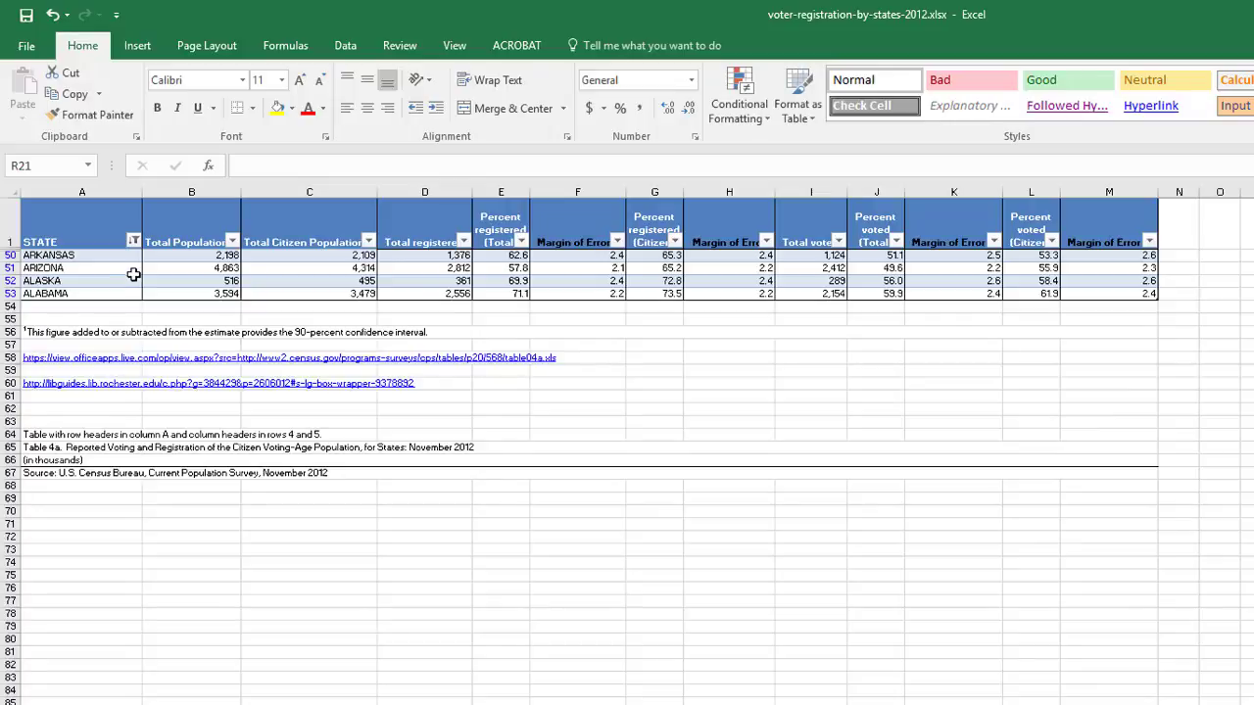
# Step: Show all states again by selecting every value in the STATE column's filter
pyautogui.click(134, 242)
pyautogui.click(78, 419)
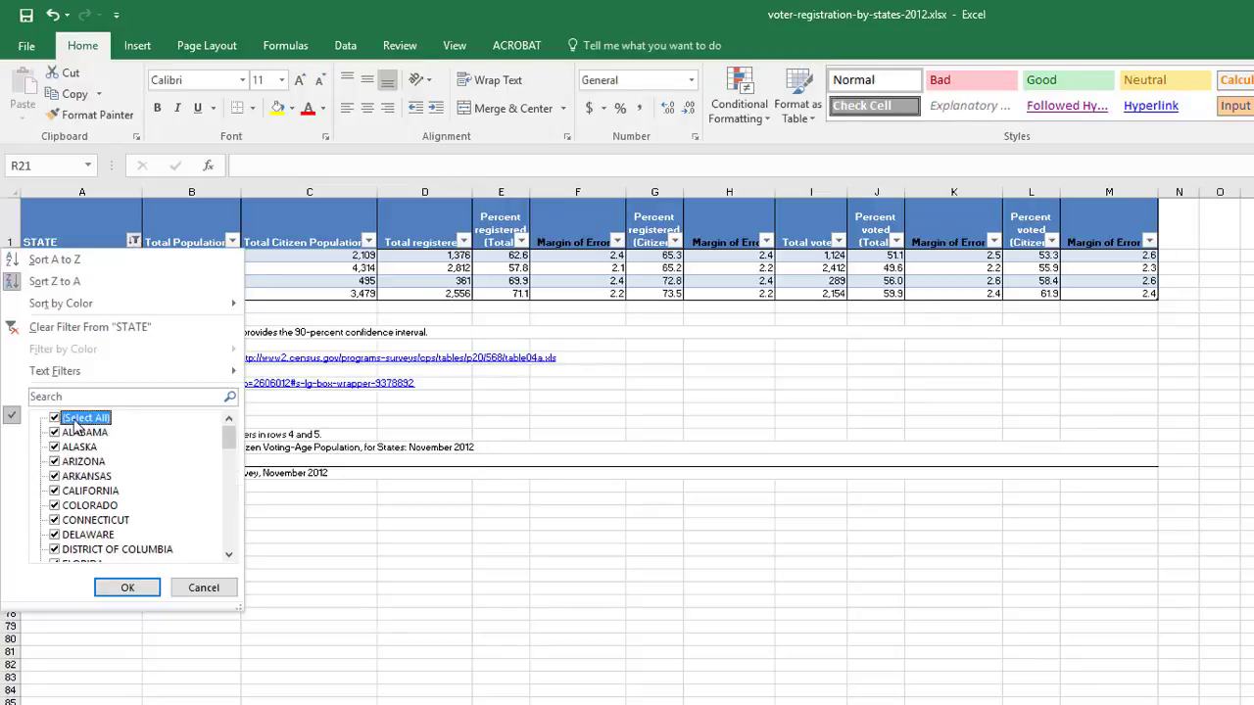
pyautogui.click(128, 588)
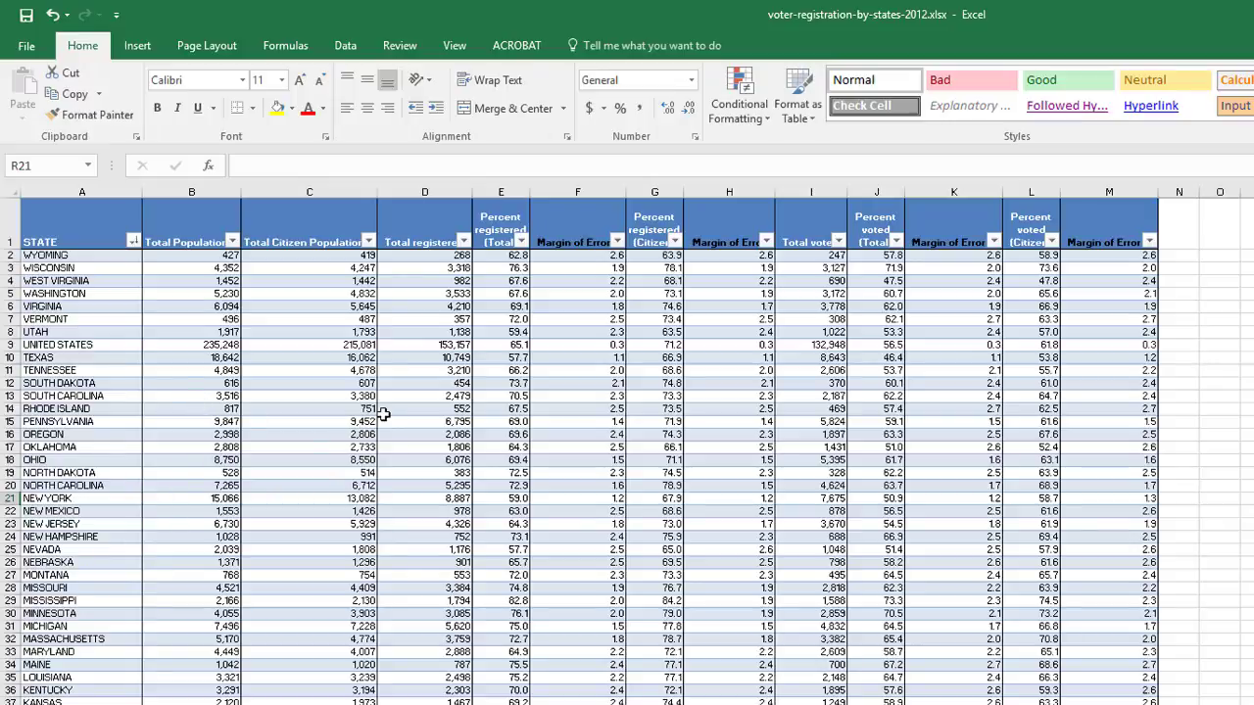
pyautogui.click(567, 404)
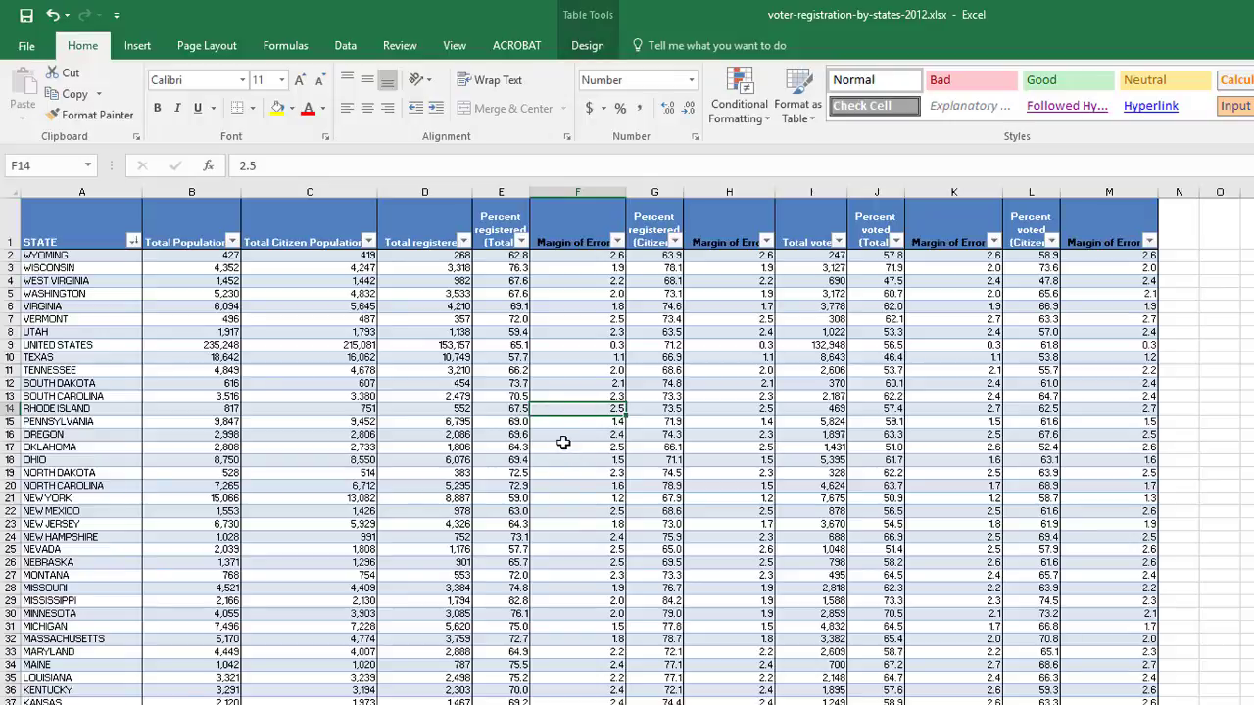
pyautogui.click(566, 320)
pyautogui.click(390, 344)
pyautogui.click(286, 334)
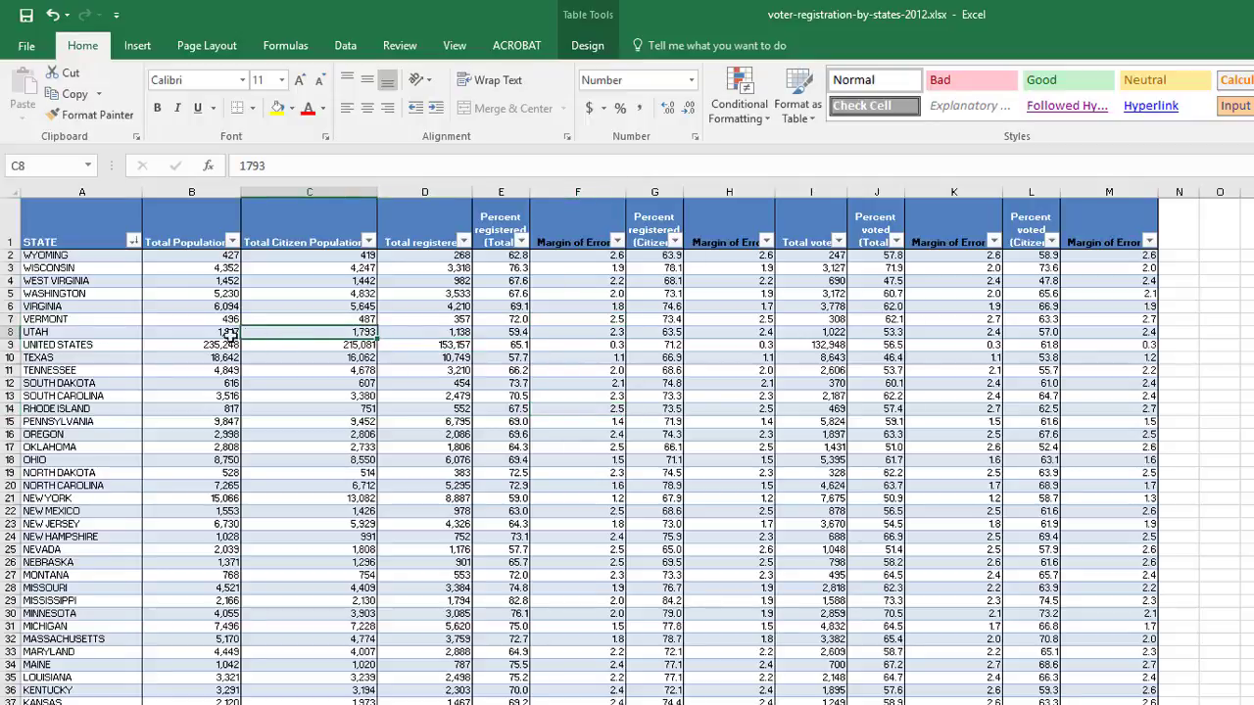
# Step: Add a total row to the voter registration table and select the table down to that row
pyautogui.click(368, 241)
pyautogui.click(369, 241)
pyautogui.click(589, 45)
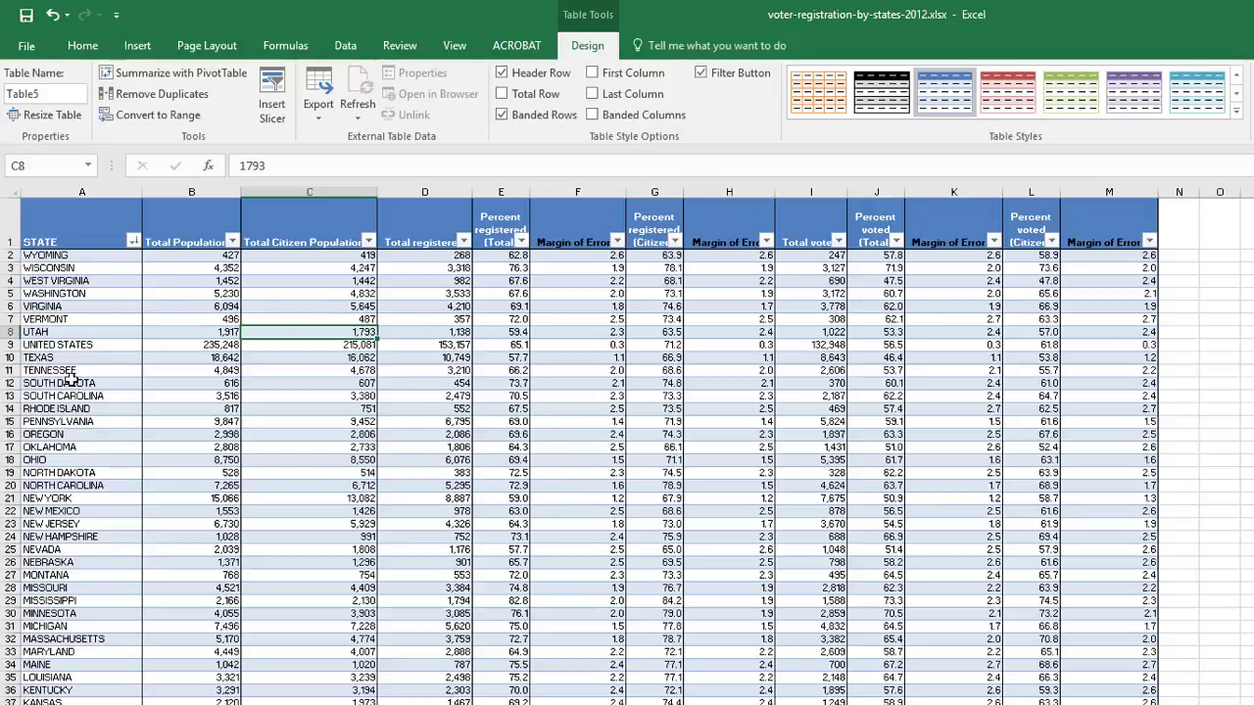
pyautogui.click(503, 93)
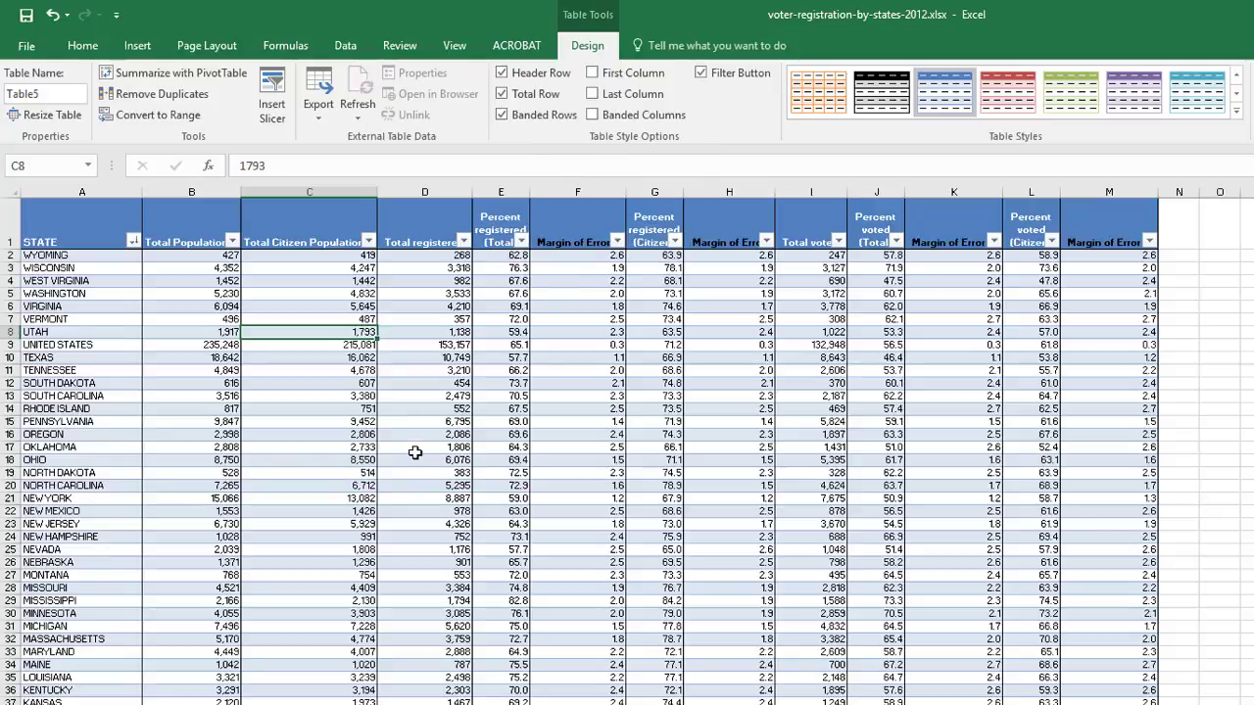
pyautogui.scroll(-2, 415, 453)
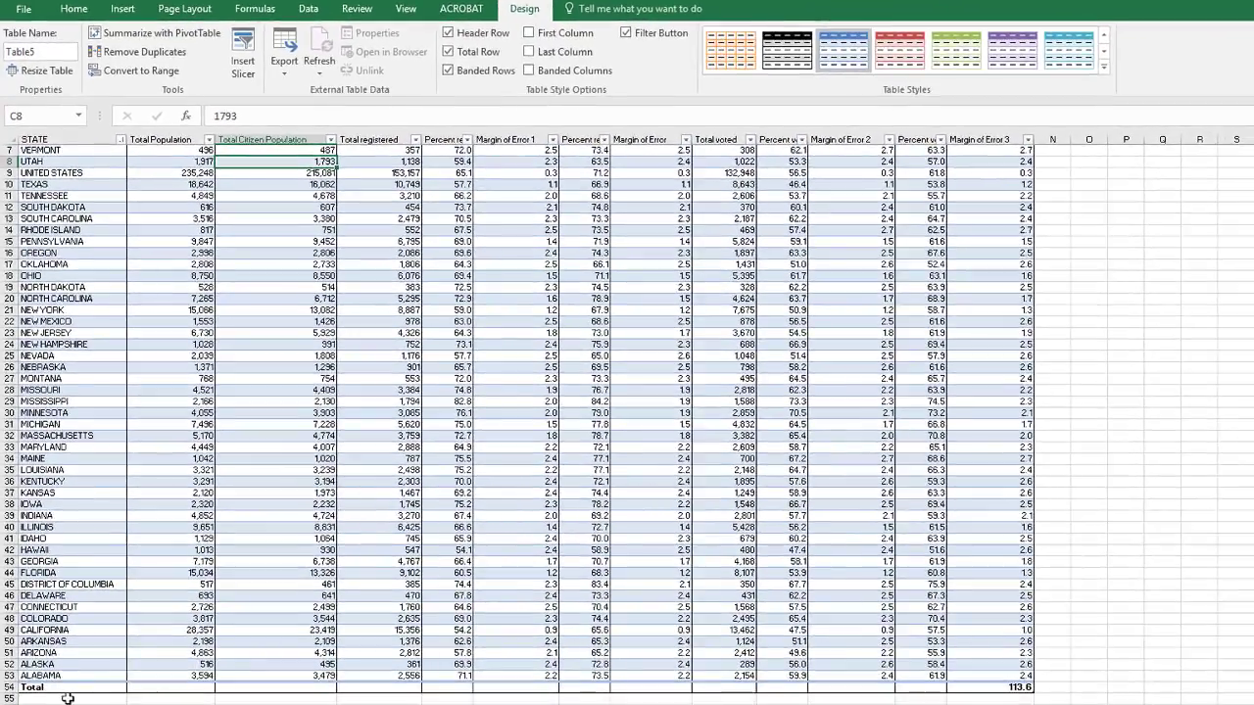
pyautogui.click(68, 688)
pyautogui.hotkey('ctrl', 'a')
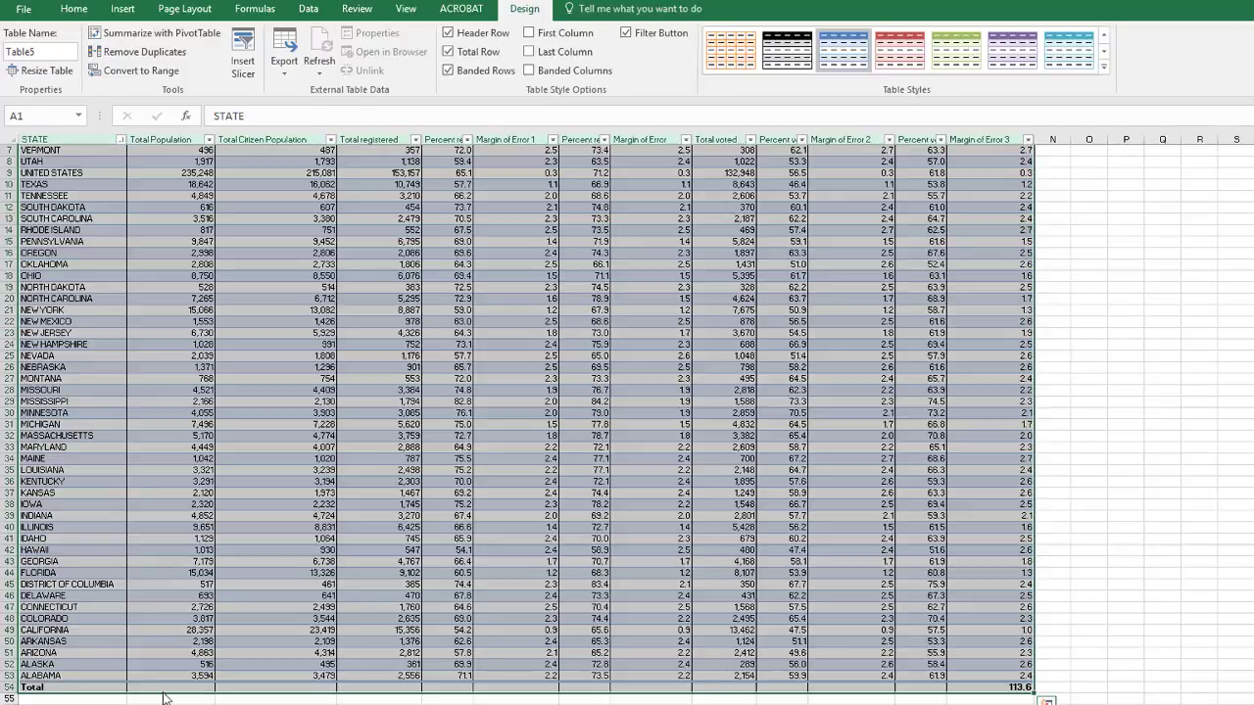
# Step: Set the total row's Total Population cell to the Sum function
pyautogui.click(165, 690)
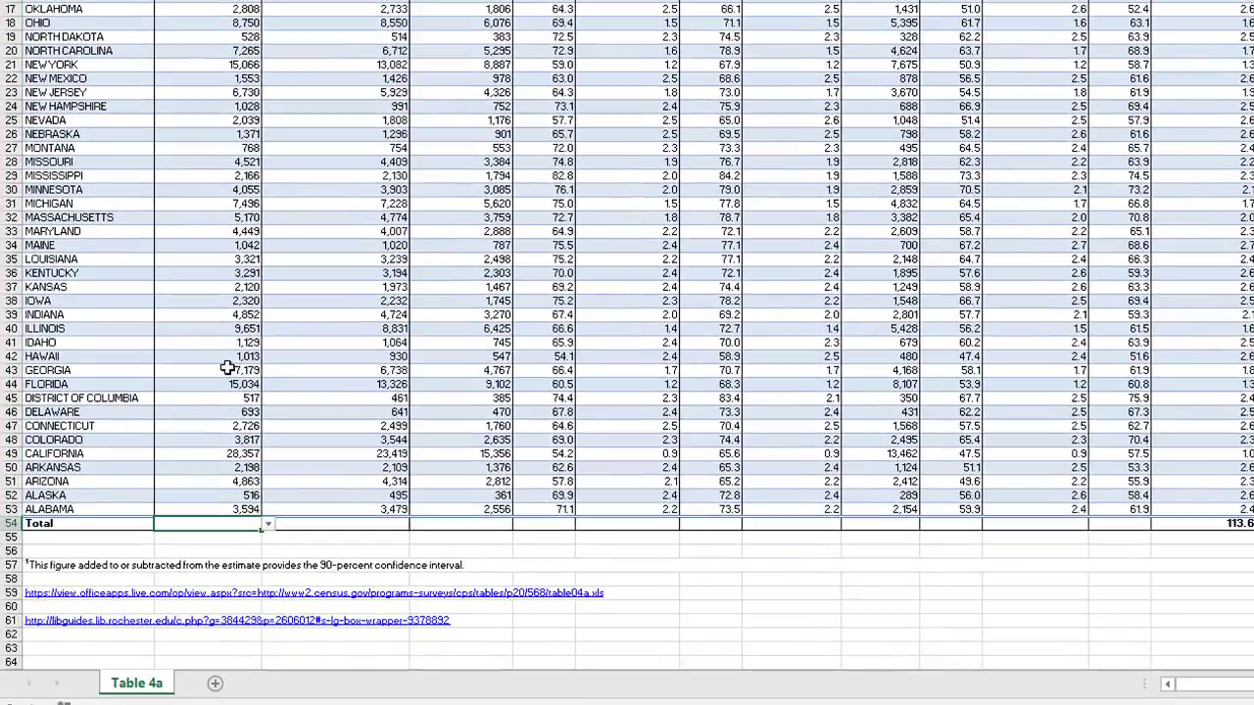
pyautogui.scroll(-5, 232, 336)
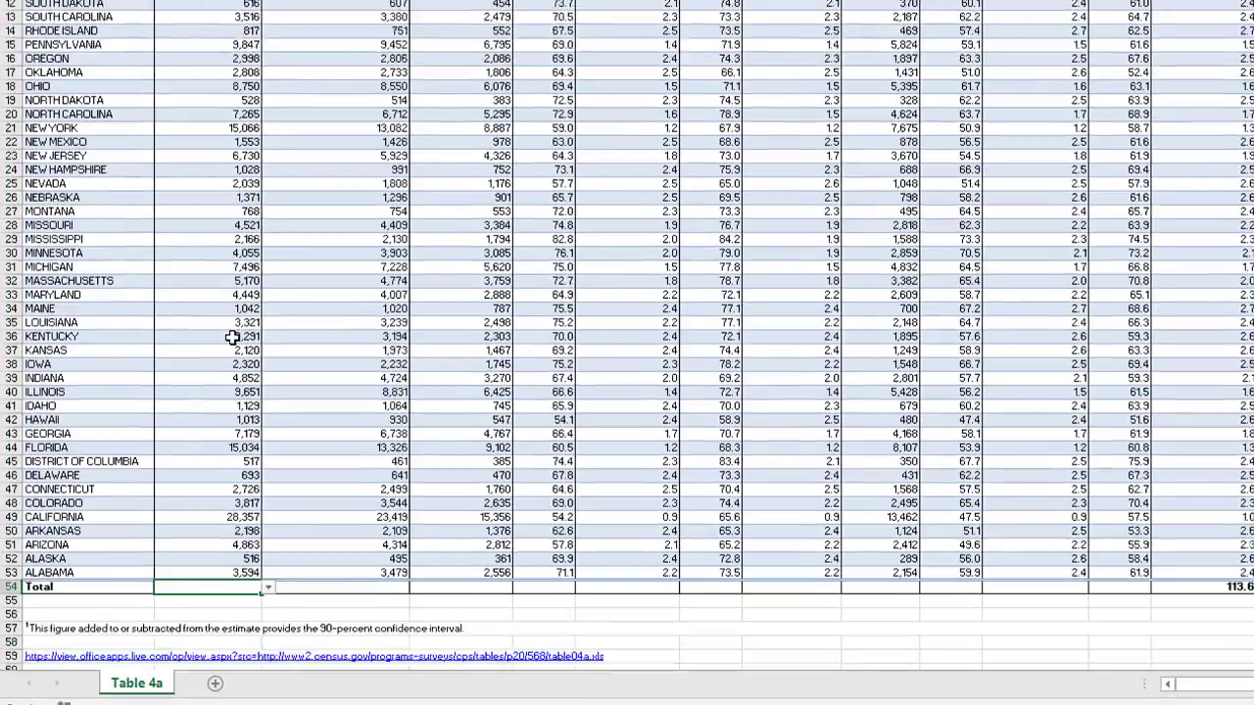
pyautogui.click(267, 442)
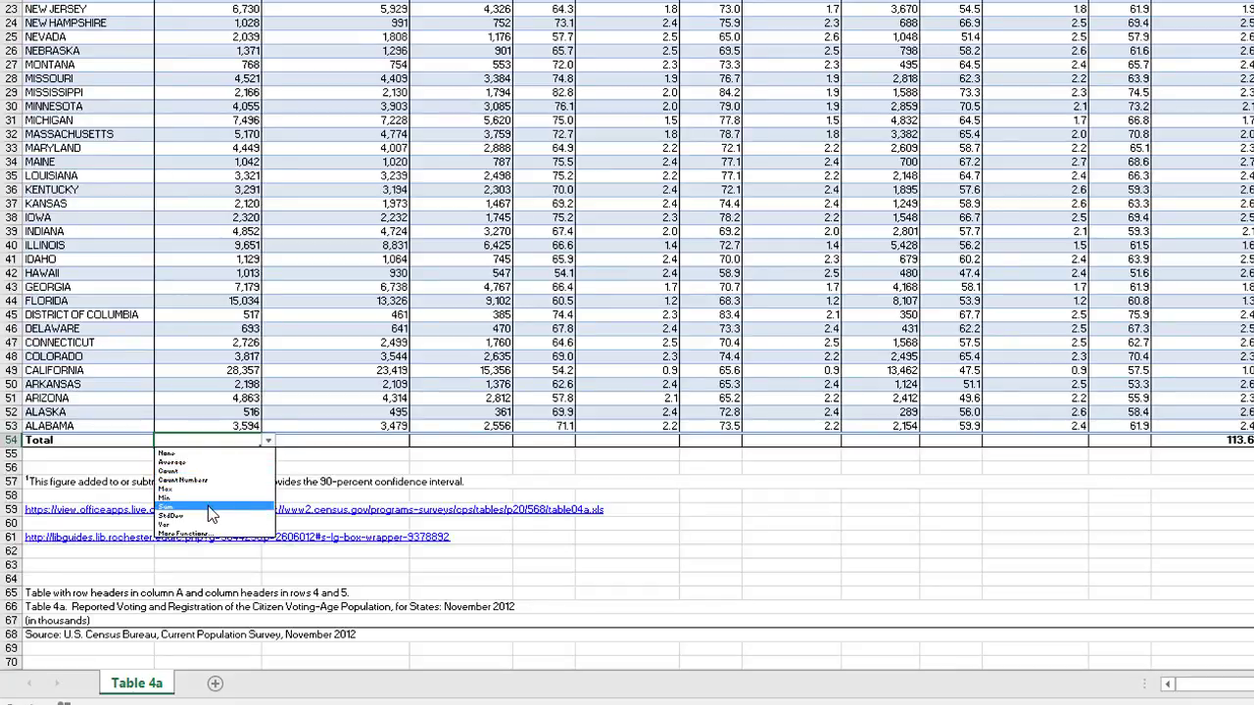
pyautogui.click(209, 505)
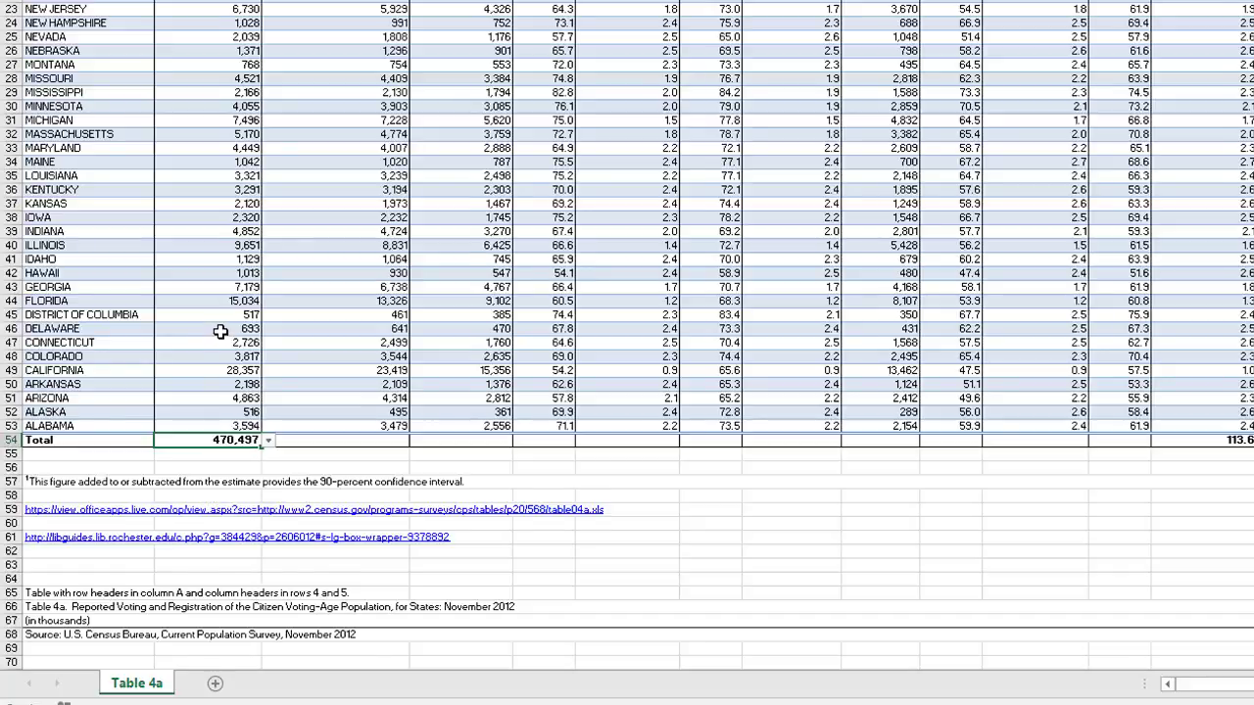
# Step: Delete the entire UNITED STATES row from the table so that national figures are not counted in the totals
pyautogui.scroll(1, 247, 495)
pyautogui.scroll(2, 247, 465)
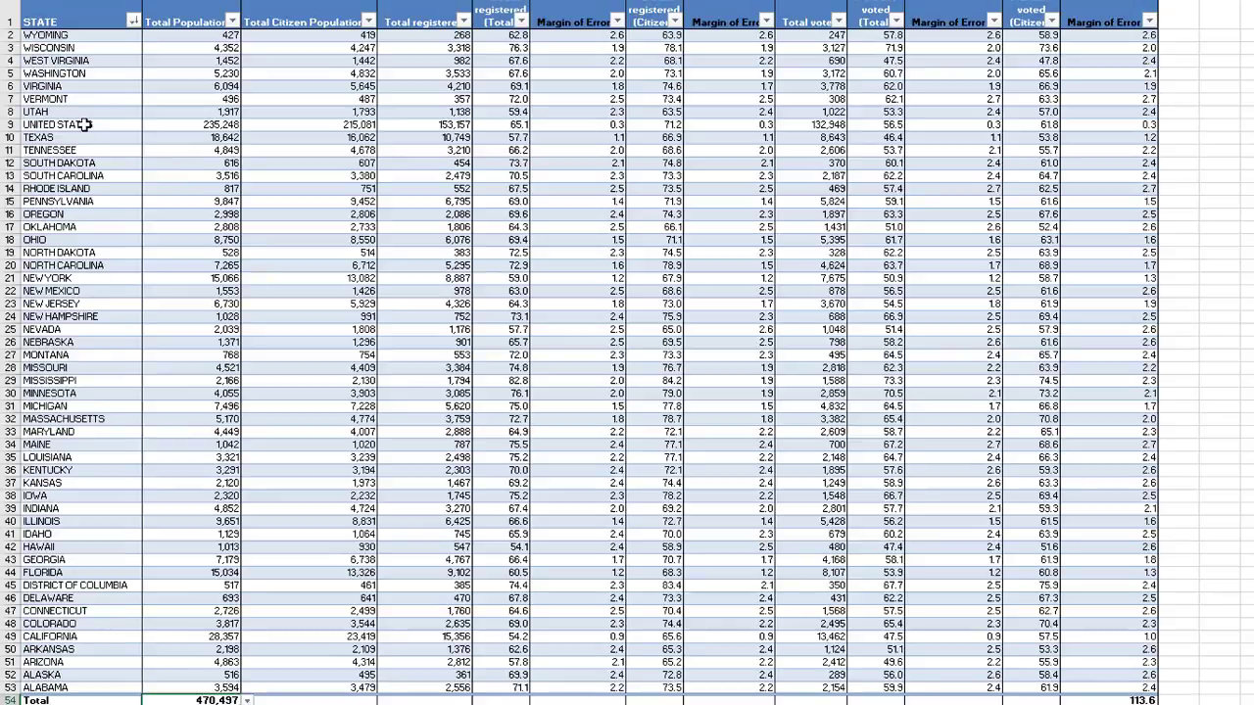
pyautogui.click(85, 125)
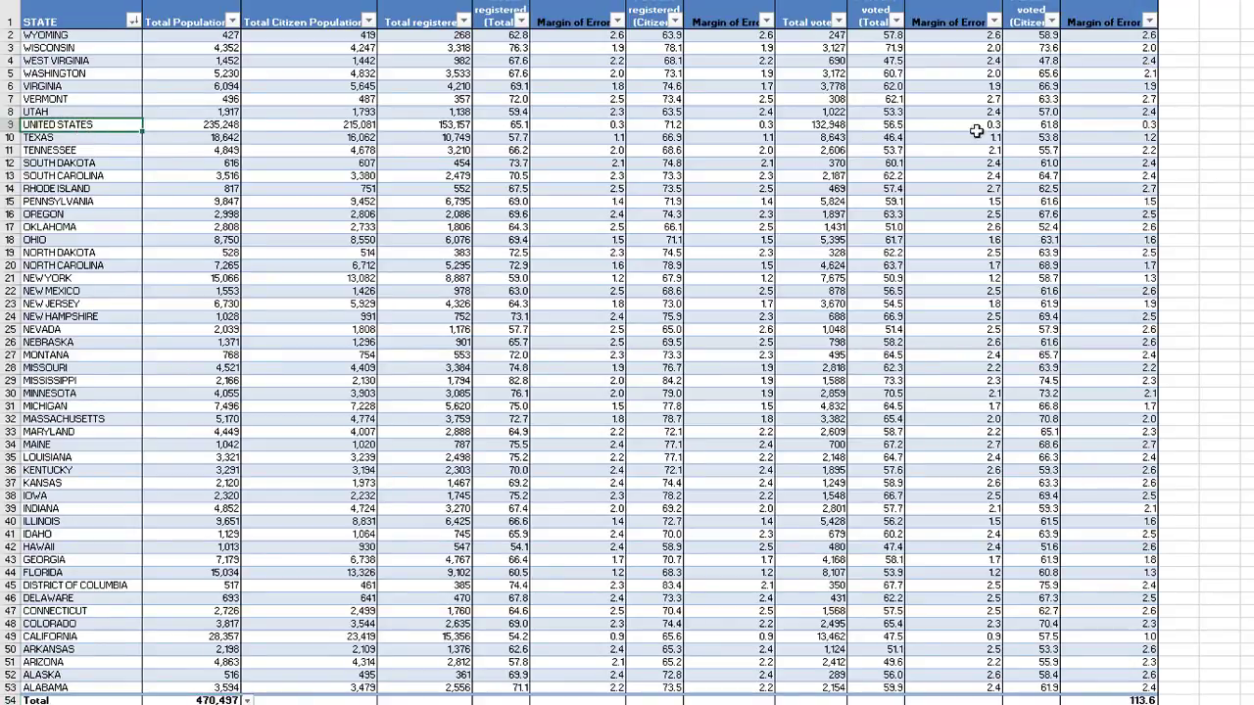
pyautogui.click(9, 125)
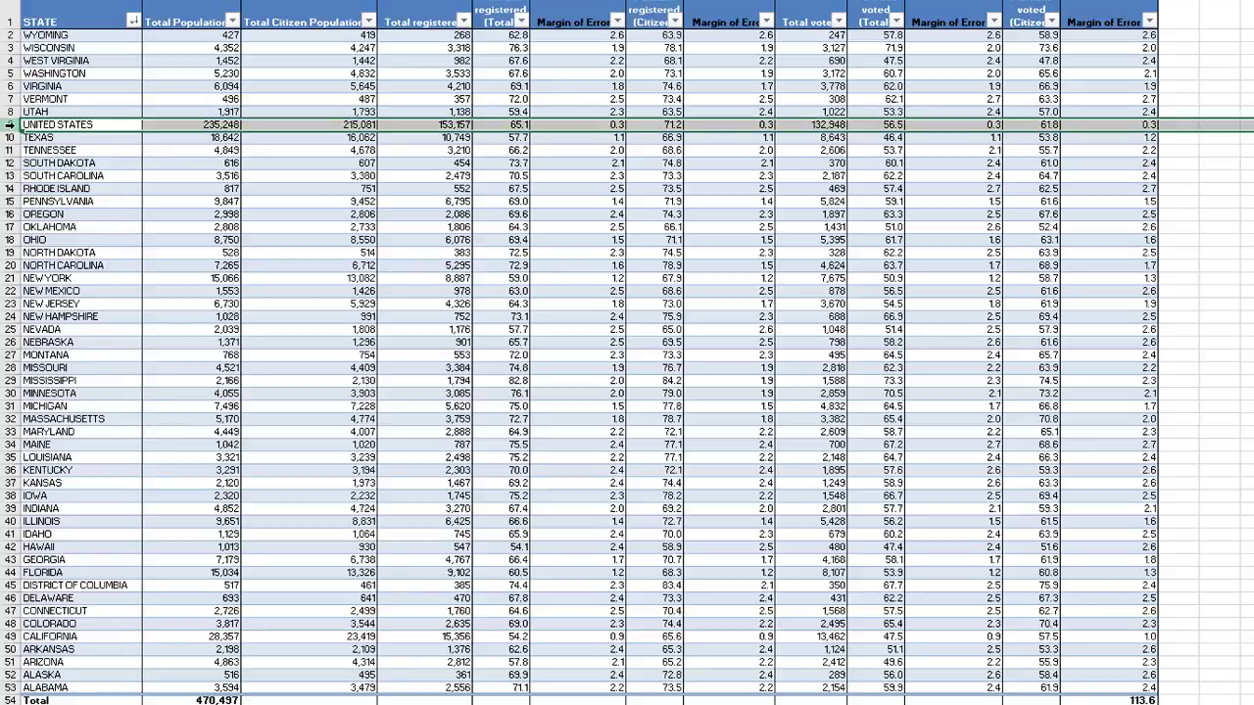
pyautogui.rightClick(8, 124)
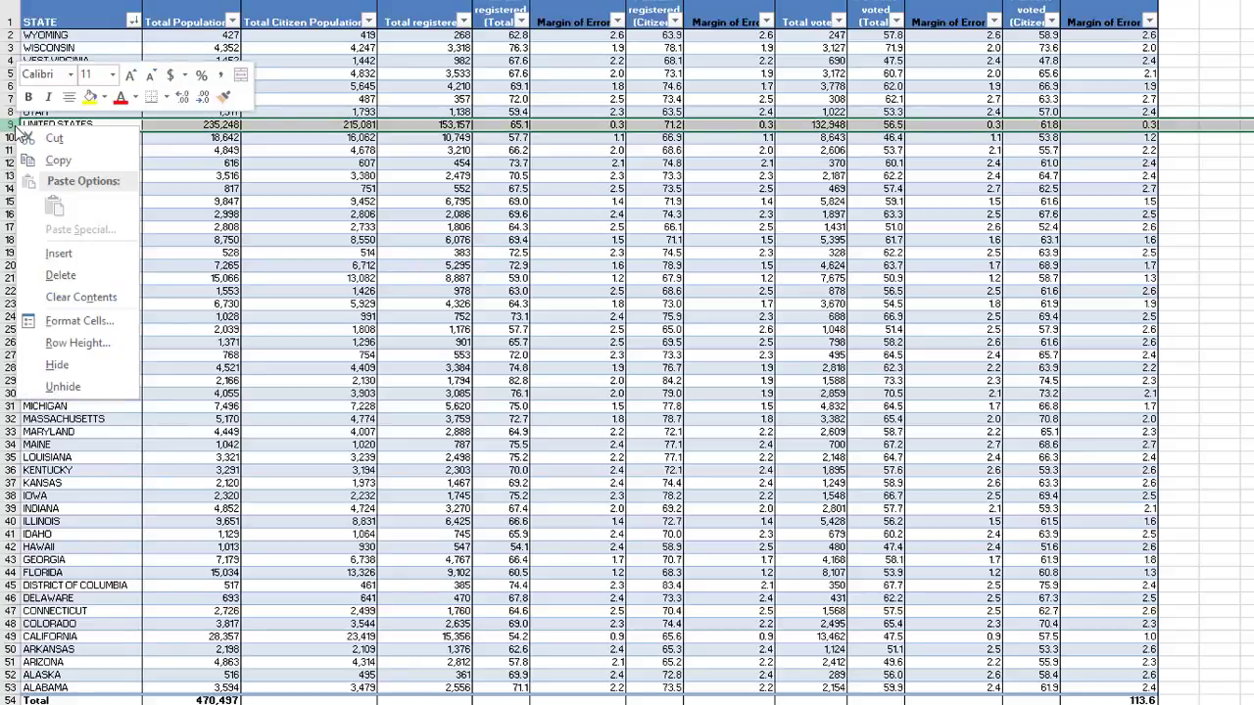
pyautogui.click(94, 280)
pyautogui.click(86, 111)
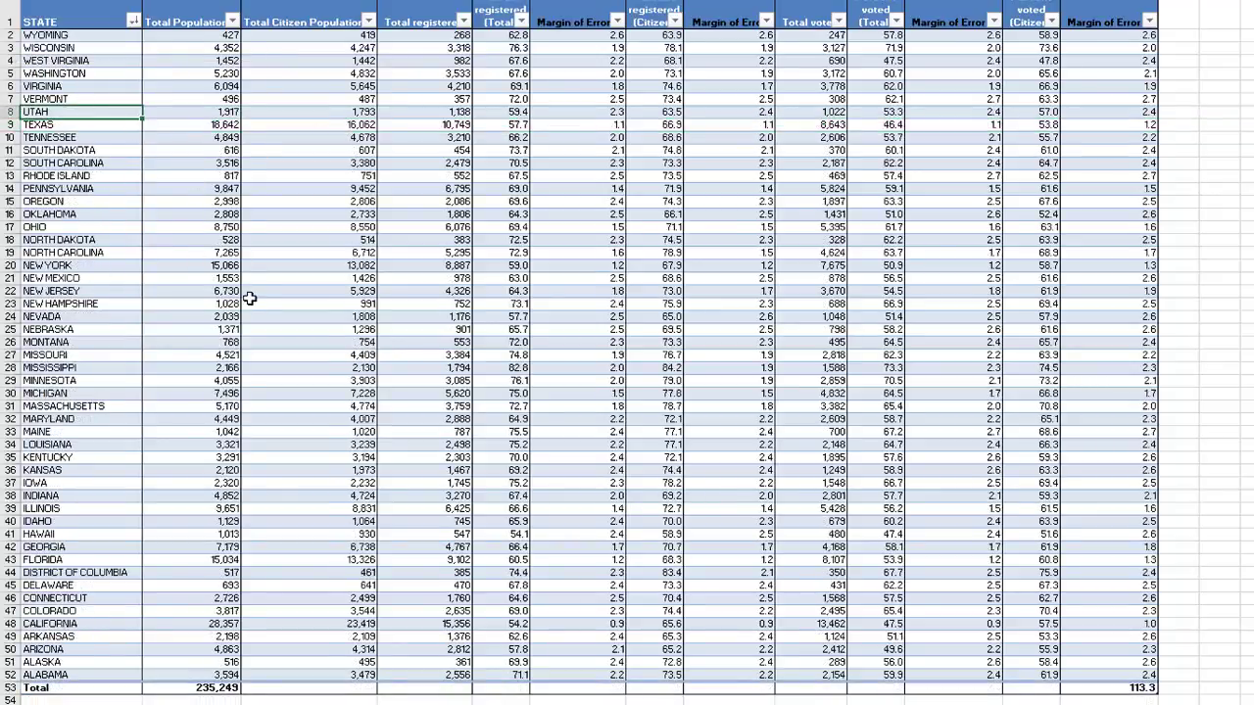
# Step: Check the Total Population sum in the total row, and set the Total Citizen Population cell beside it to Sum
pyautogui.scroll(-2, 245, 561)
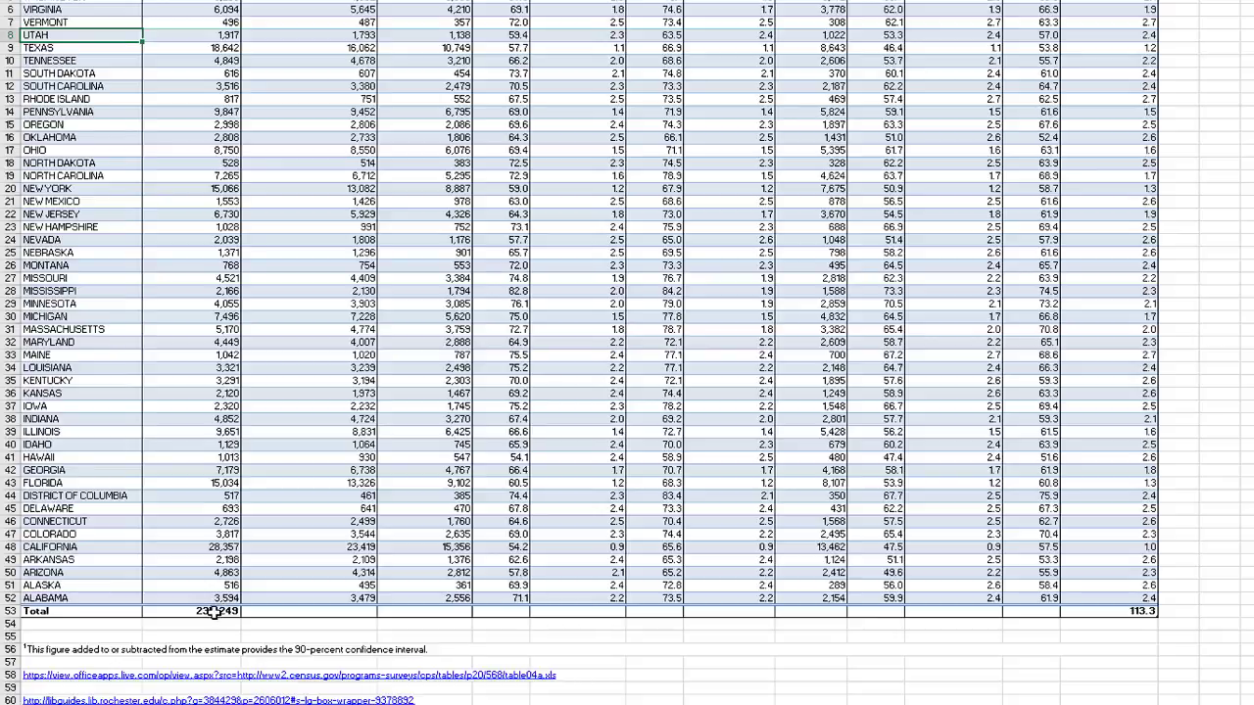
pyautogui.click(184, 611)
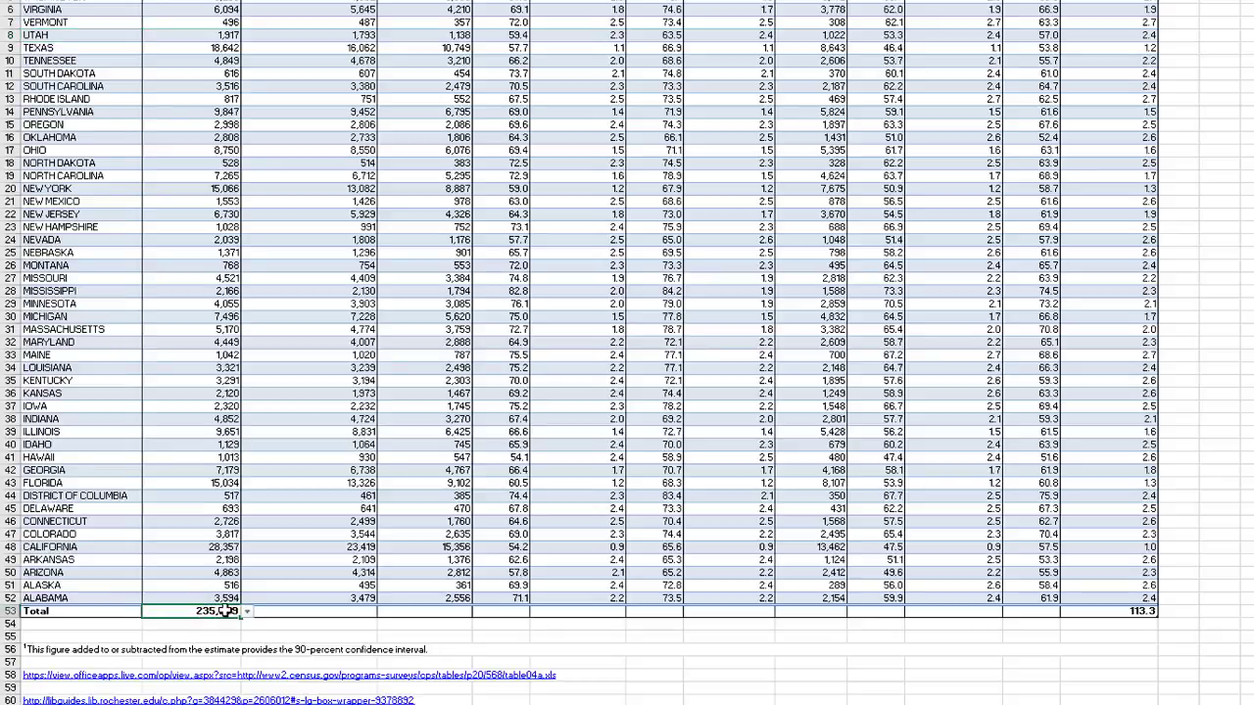
pyautogui.scroll(2, 225, 610)
pyautogui.scroll(-2, 223, 598)
pyautogui.scroll(2, 225, 609)
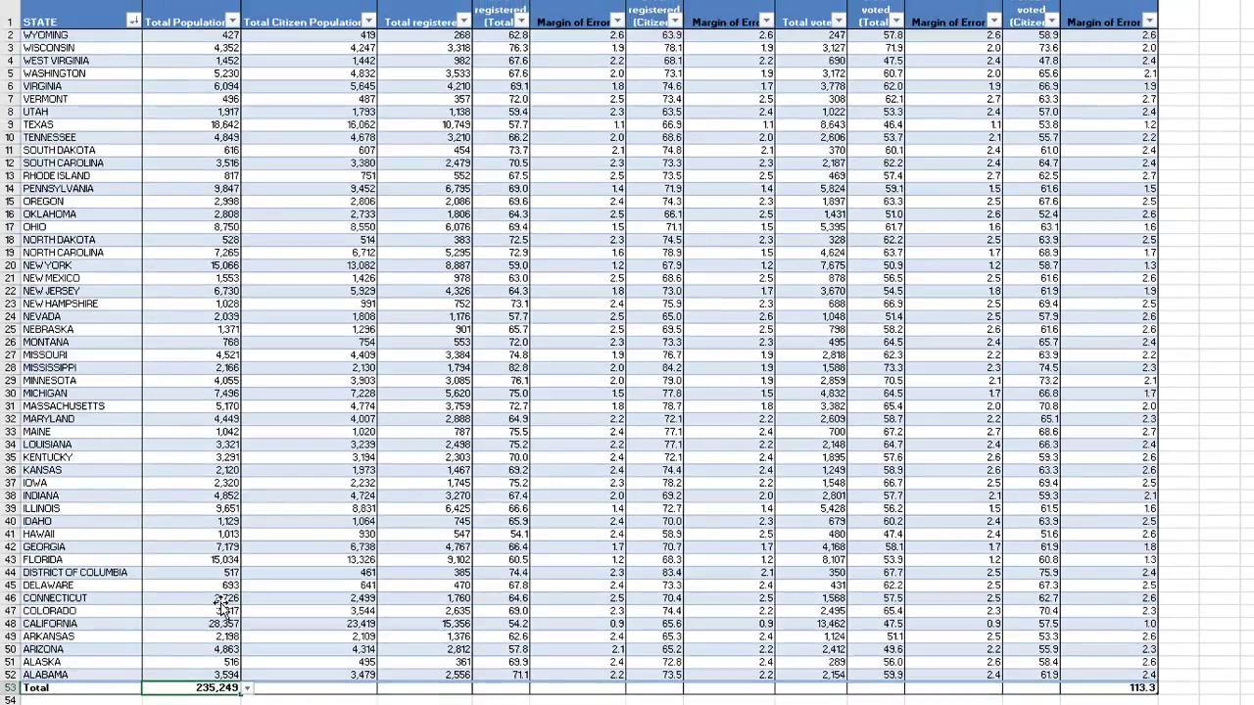
pyautogui.scroll(-2, 300, 301)
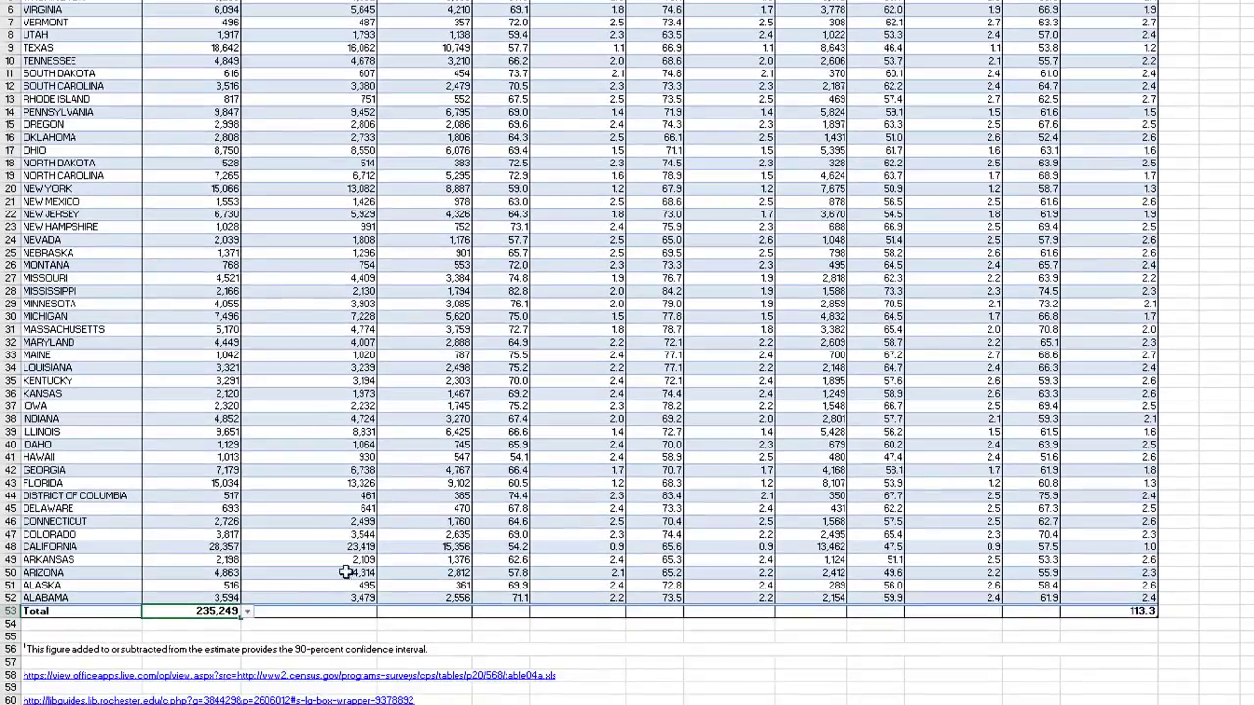
pyautogui.click(361, 613)
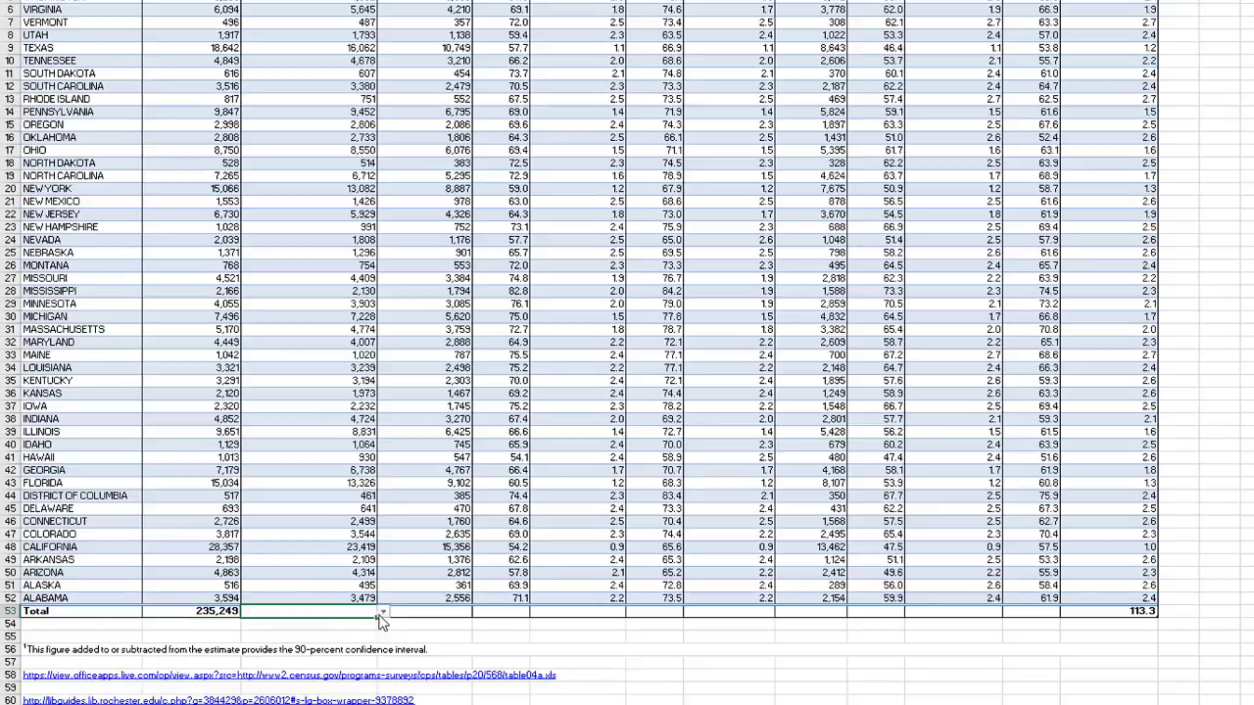
pyautogui.click(382, 613)
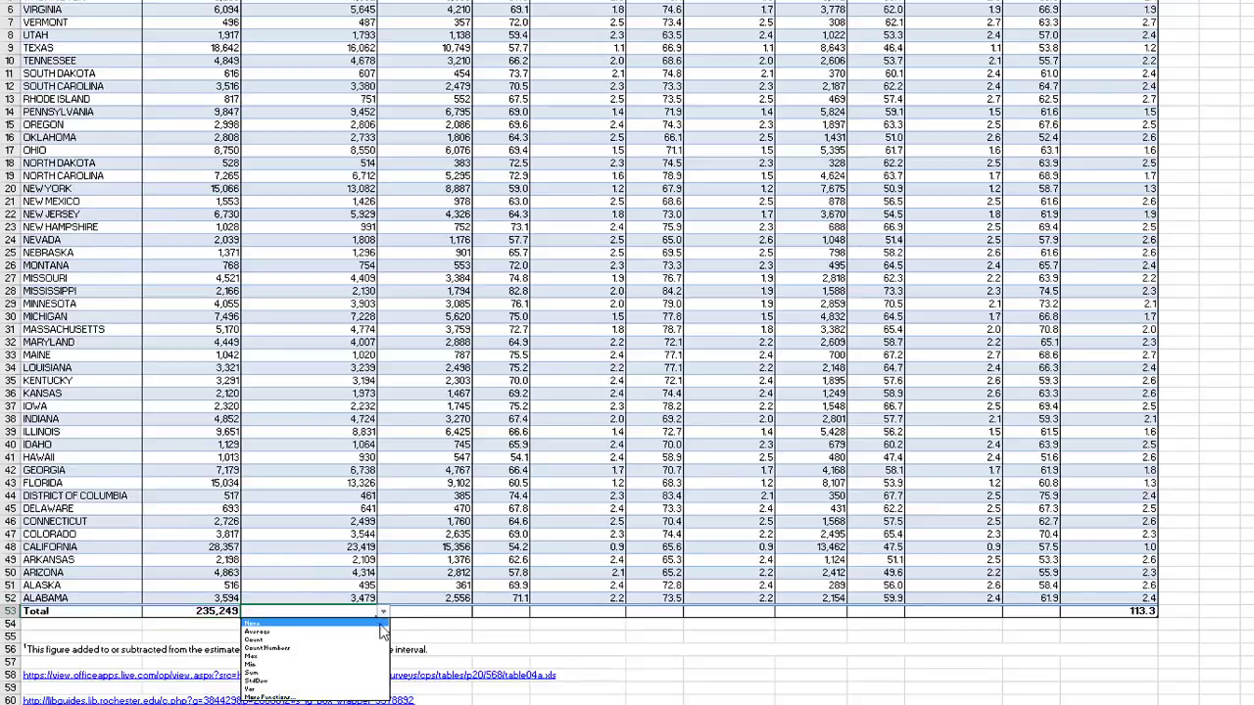
pyautogui.click(361, 679)
# Step: Set the total row's cells for the Total voted and Total registered columns to the Sum function
pyautogui.scroll(2, 478, 524)
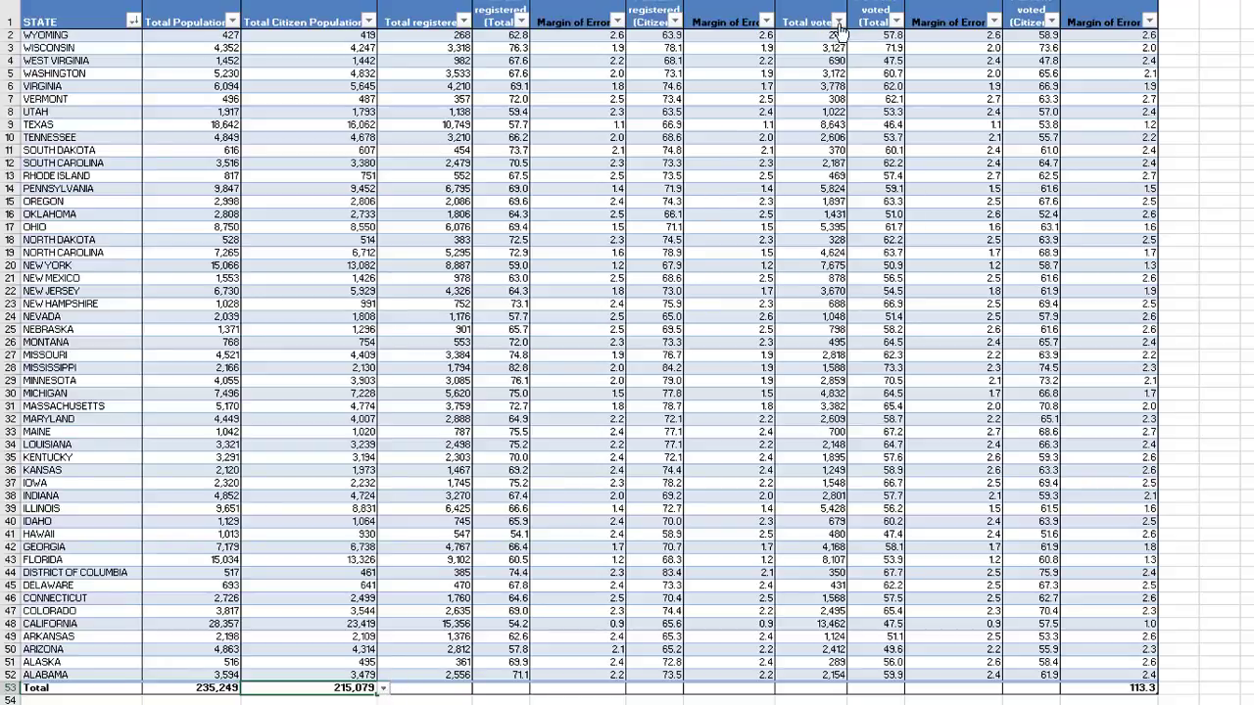
pyautogui.click(828, 693)
pyautogui.click(854, 690)
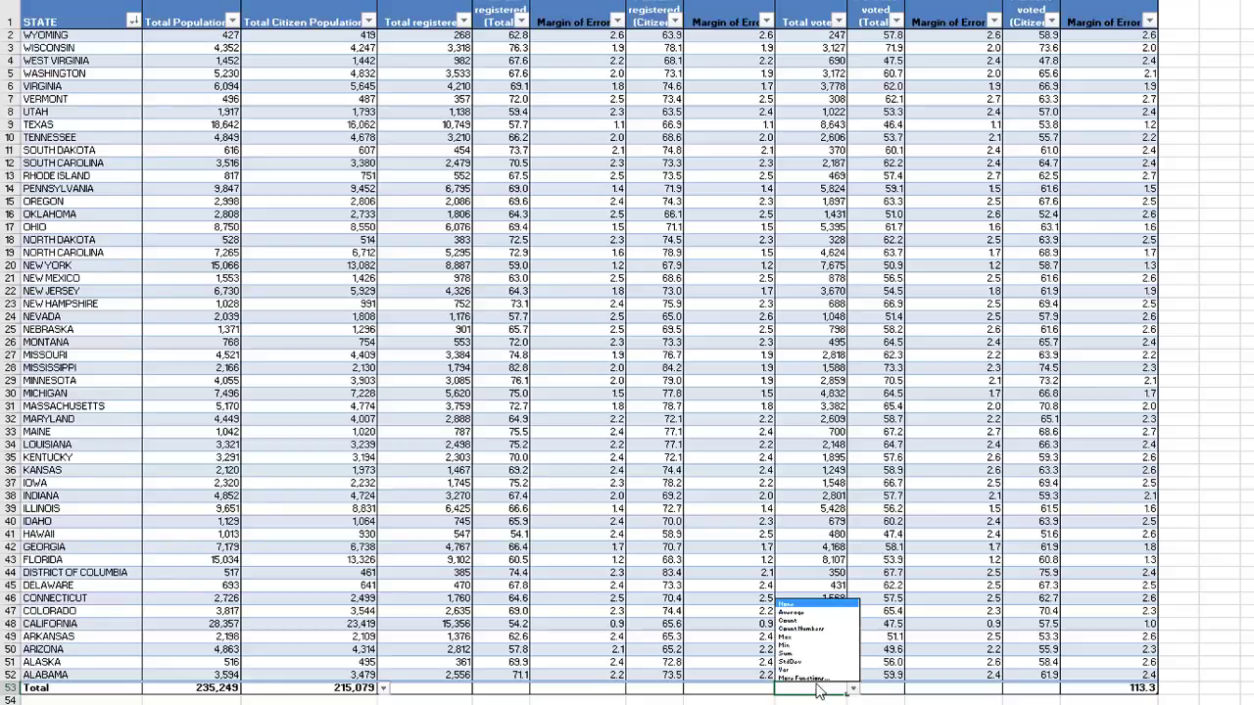
pyautogui.click(789, 654)
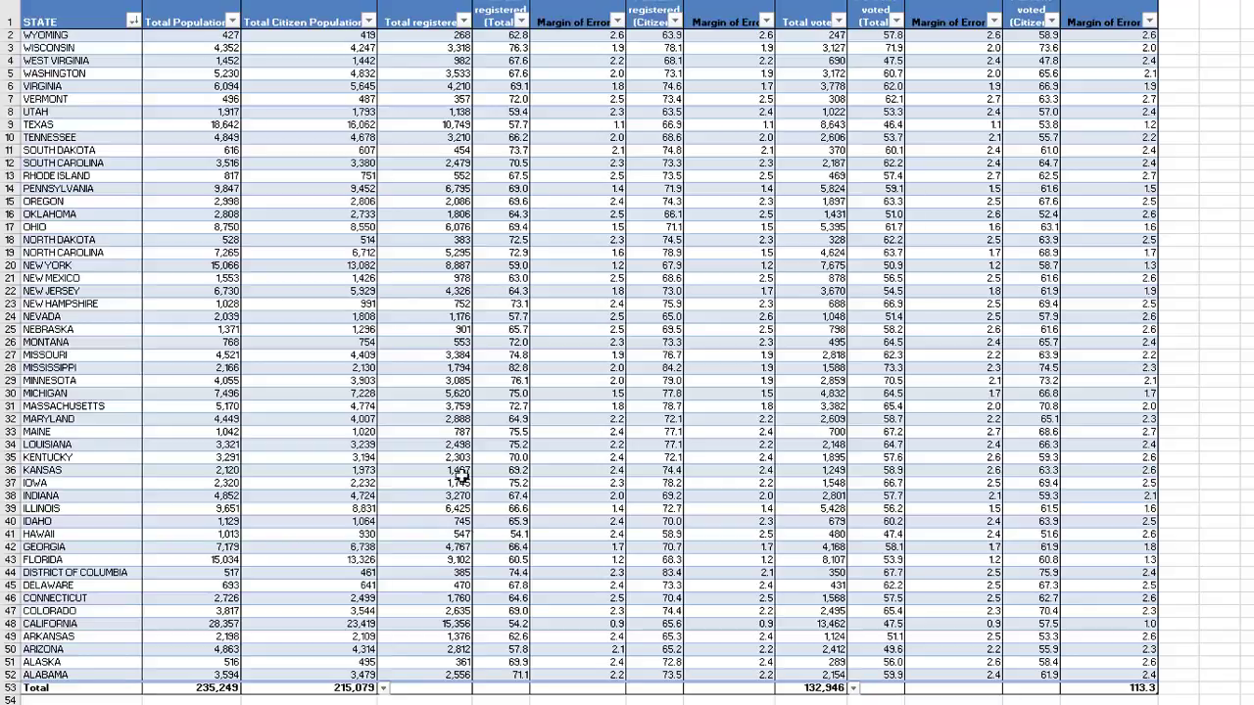
pyautogui.click(444, 688)
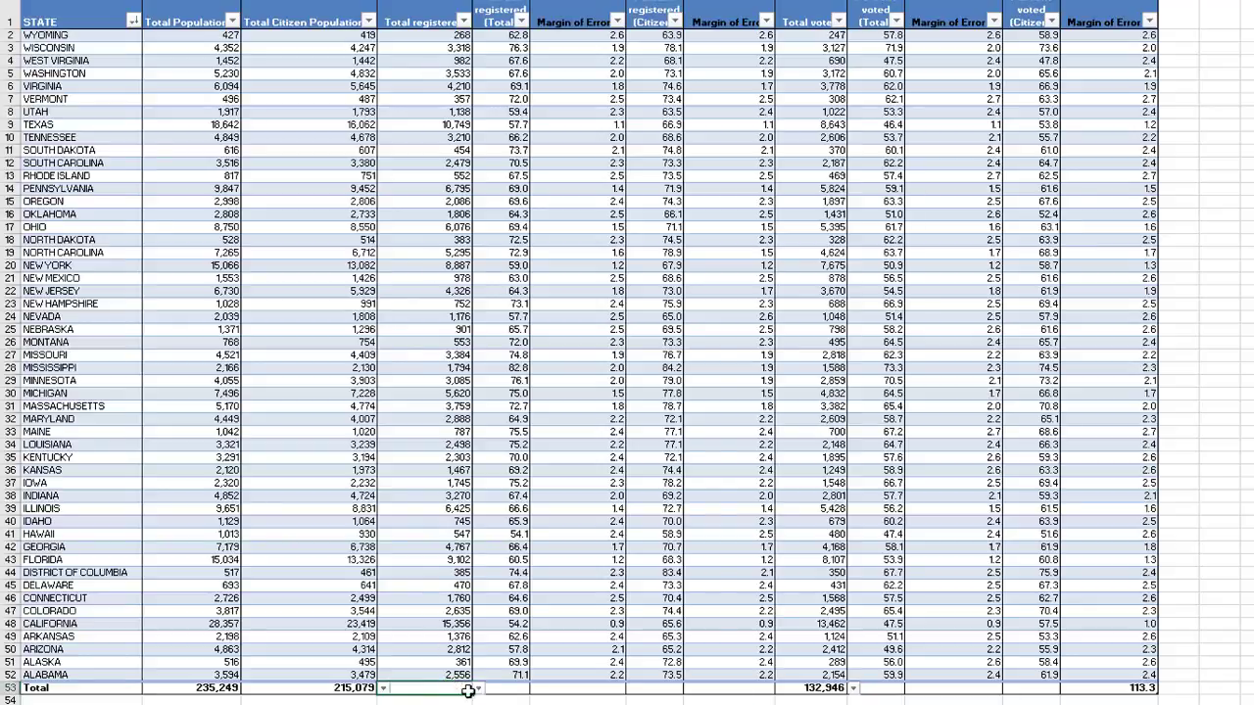
pyautogui.click(478, 690)
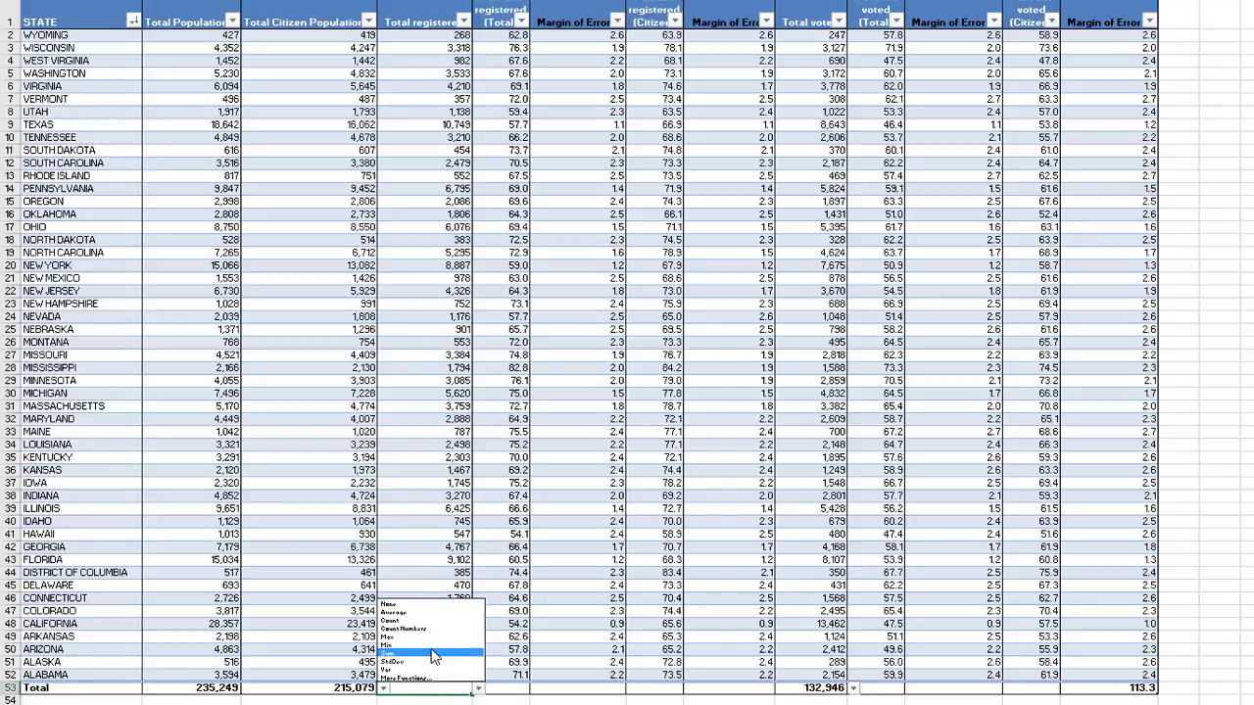
pyautogui.click(440, 653)
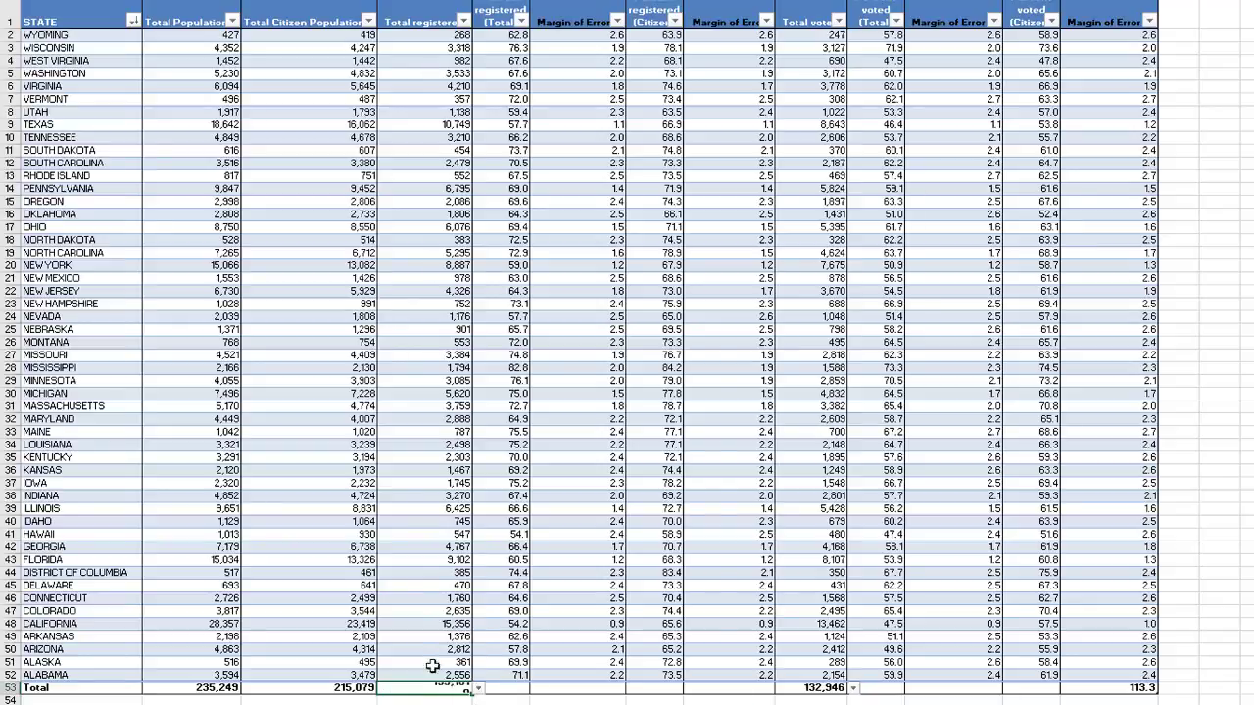
pyautogui.click(798, 691)
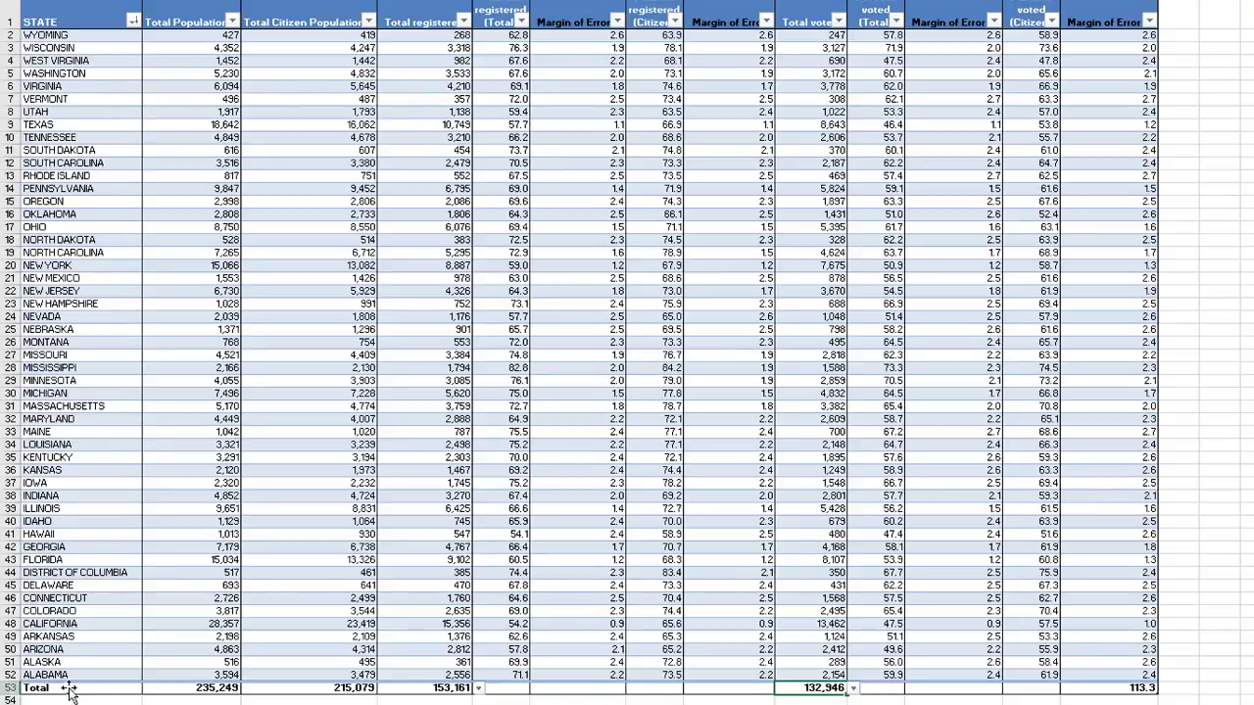
# Step: Sort the table by STATE from A to Z, and re-sort it by Total voted from largest to smallest
pyautogui.click(133, 21)
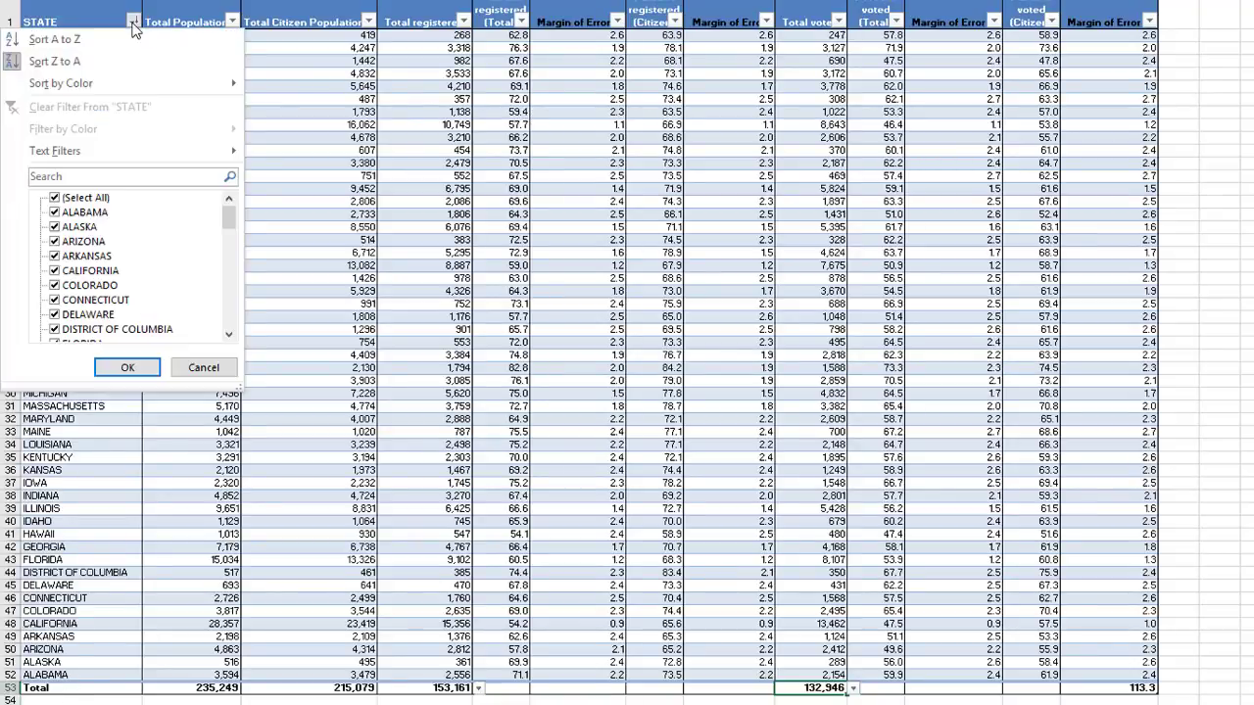
pyautogui.click(99, 40)
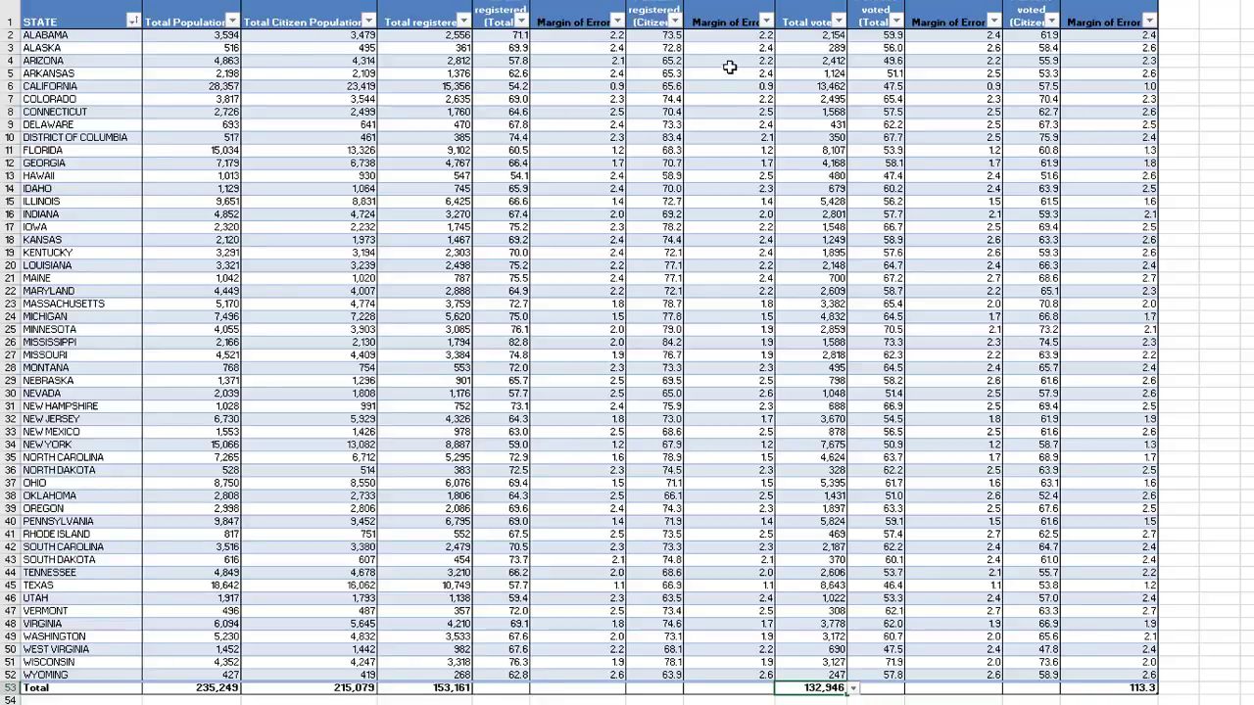
pyautogui.click(838, 22)
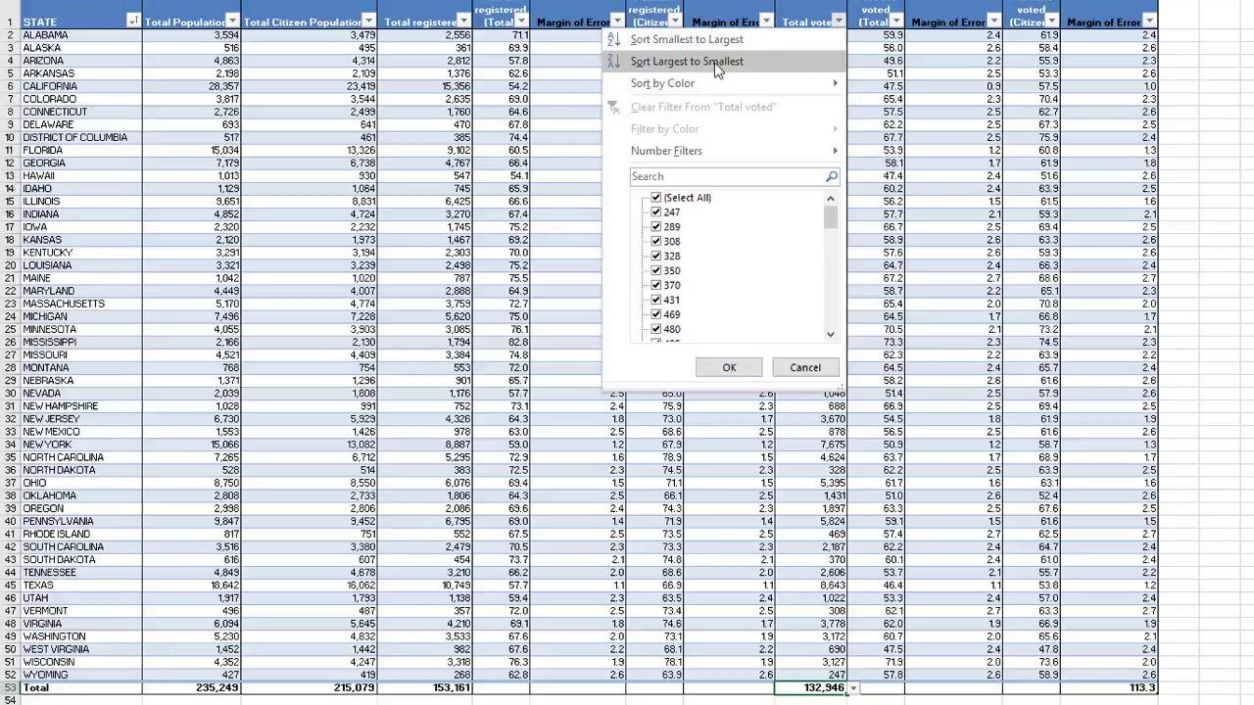
pyautogui.click(686, 62)
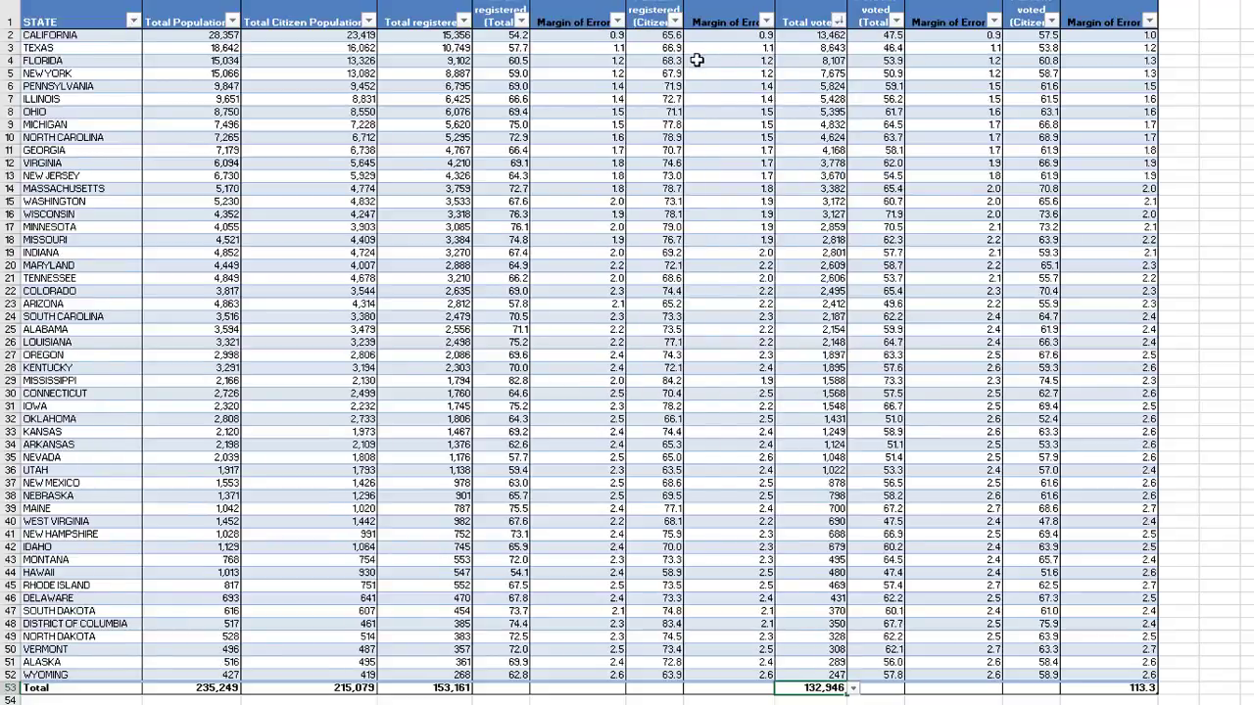
# Step: Examine which states have the highest Total voted values, and deselect the table by selecting empty cell P20
pyautogui.click(792, 37)
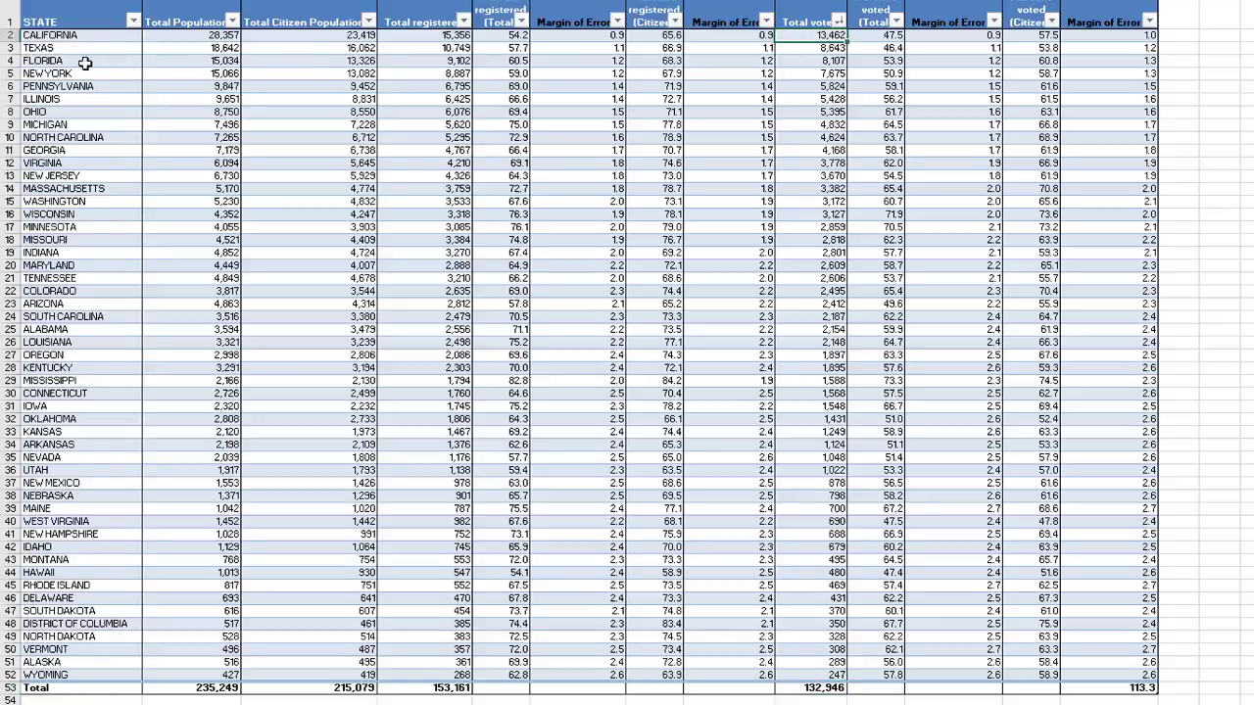
pyautogui.click(77, 35)
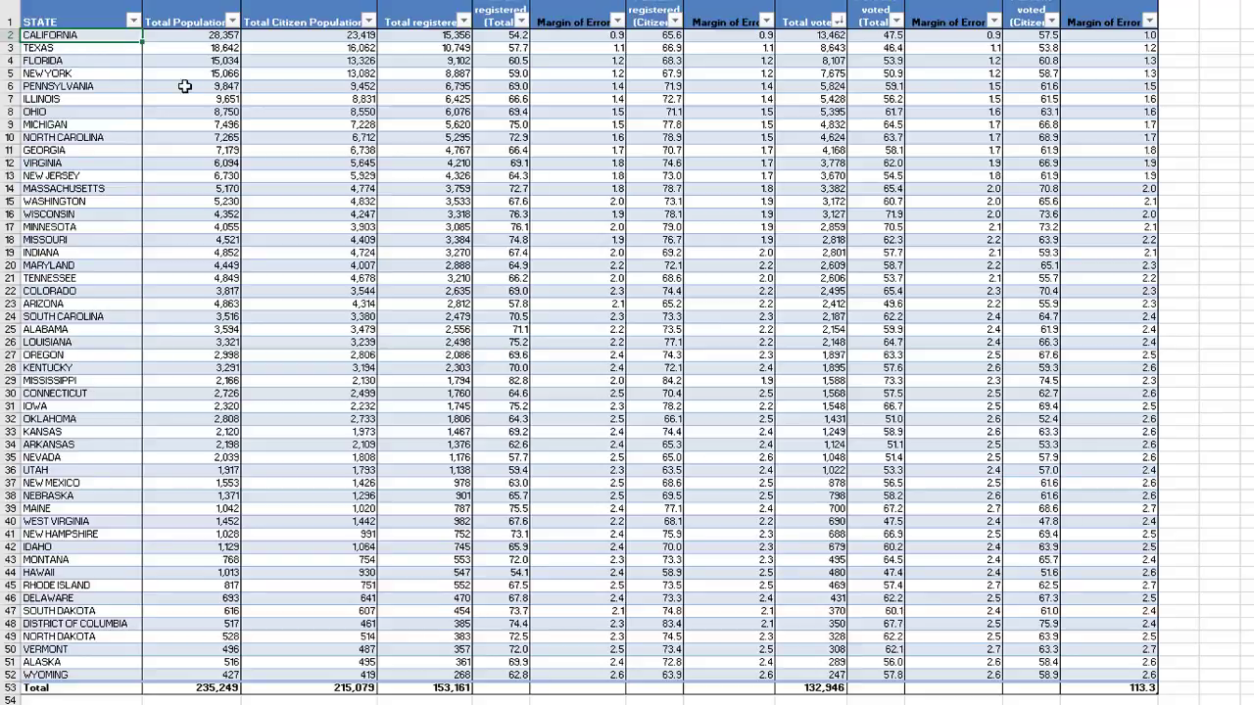
pyautogui.click(105, 49)
pyautogui.click(103, 72)
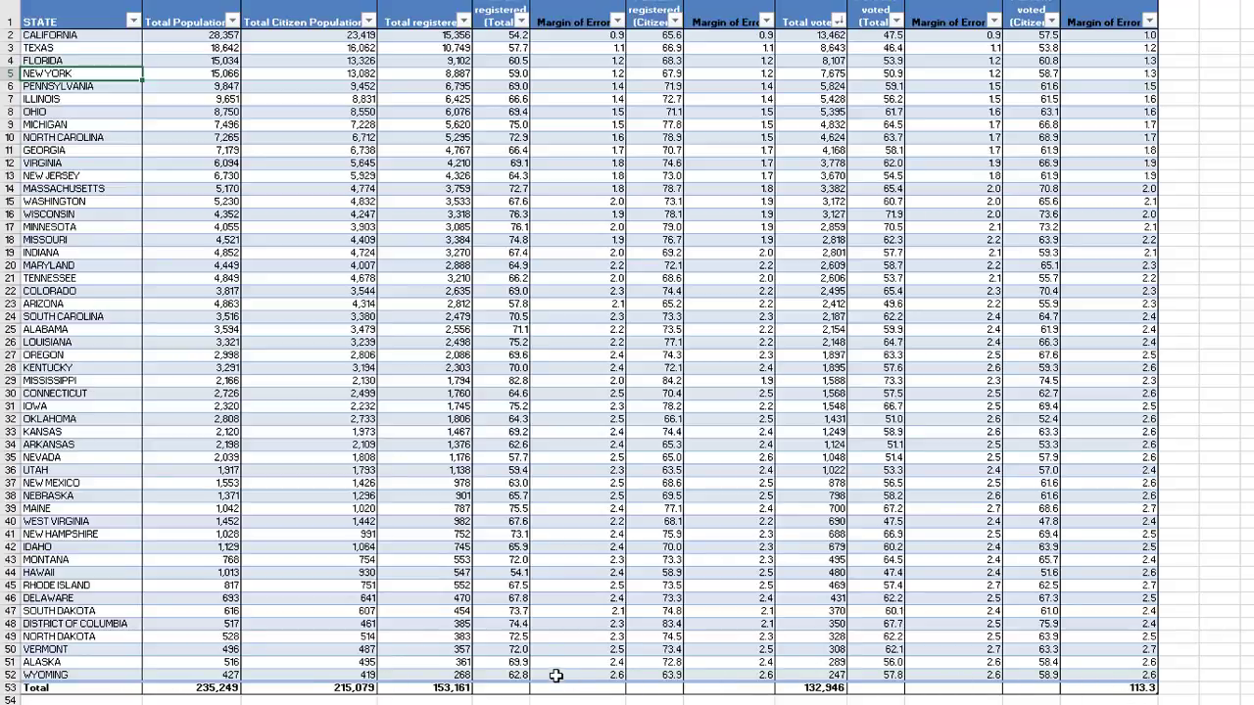
pyautogui.click(543, 309)
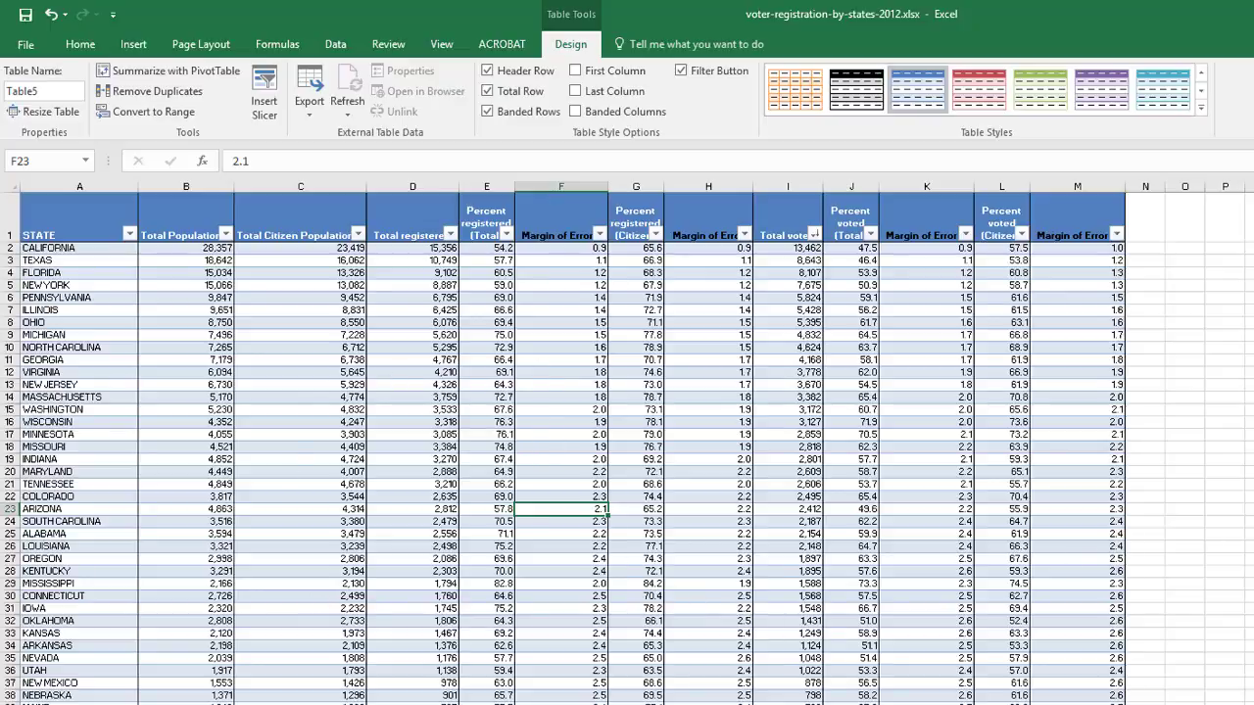
pyautogui.click(1231, 475)
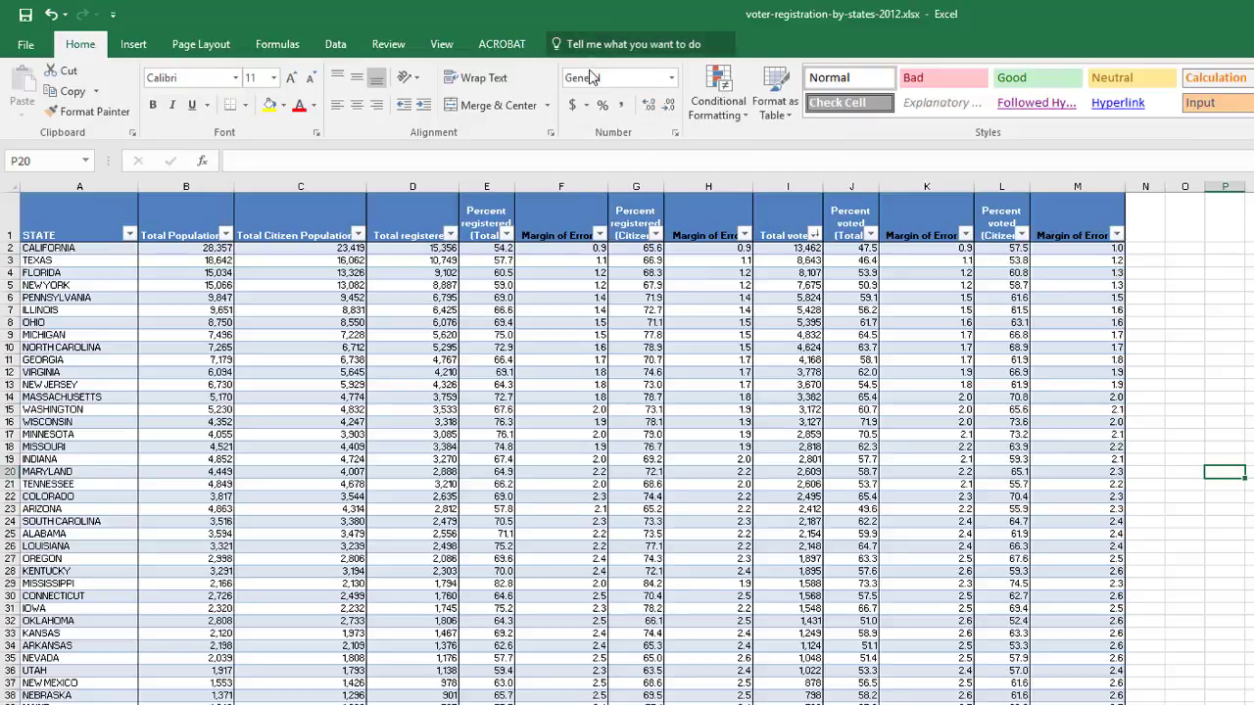
# Step: Convert the voter registration table back to a normal cell range
pyautogui.click(548, 438)
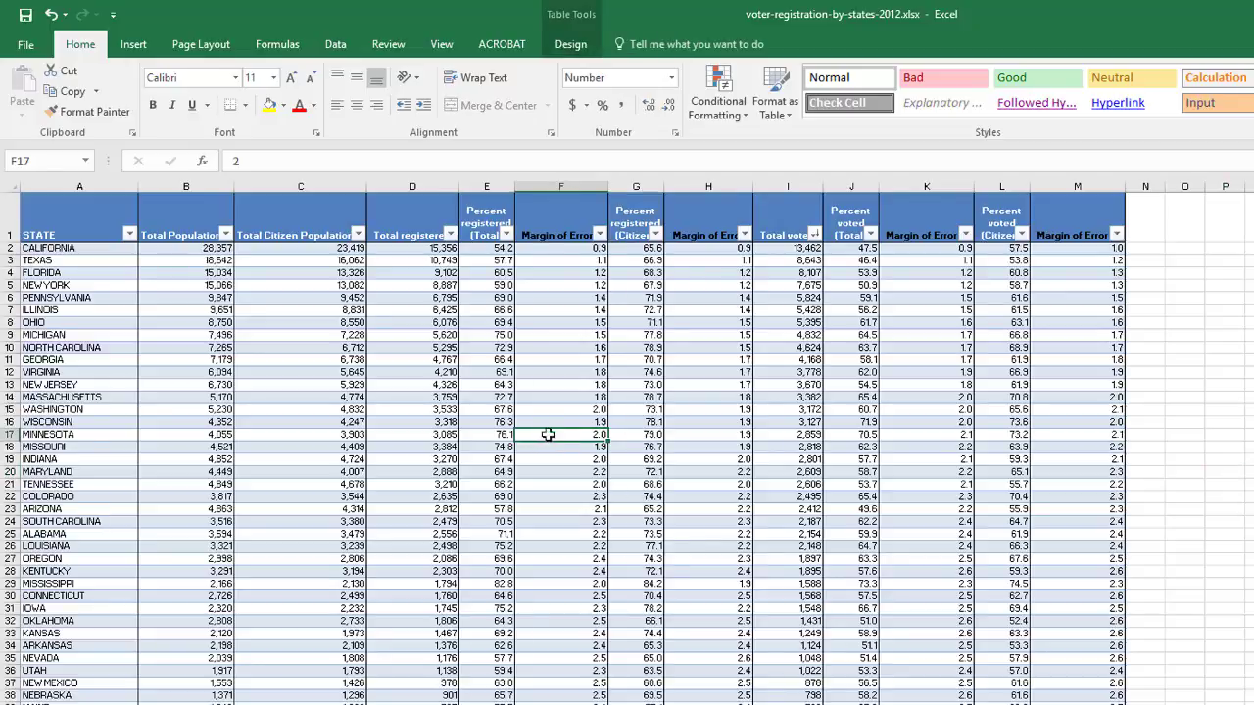
pyautogui.click(555, 44)
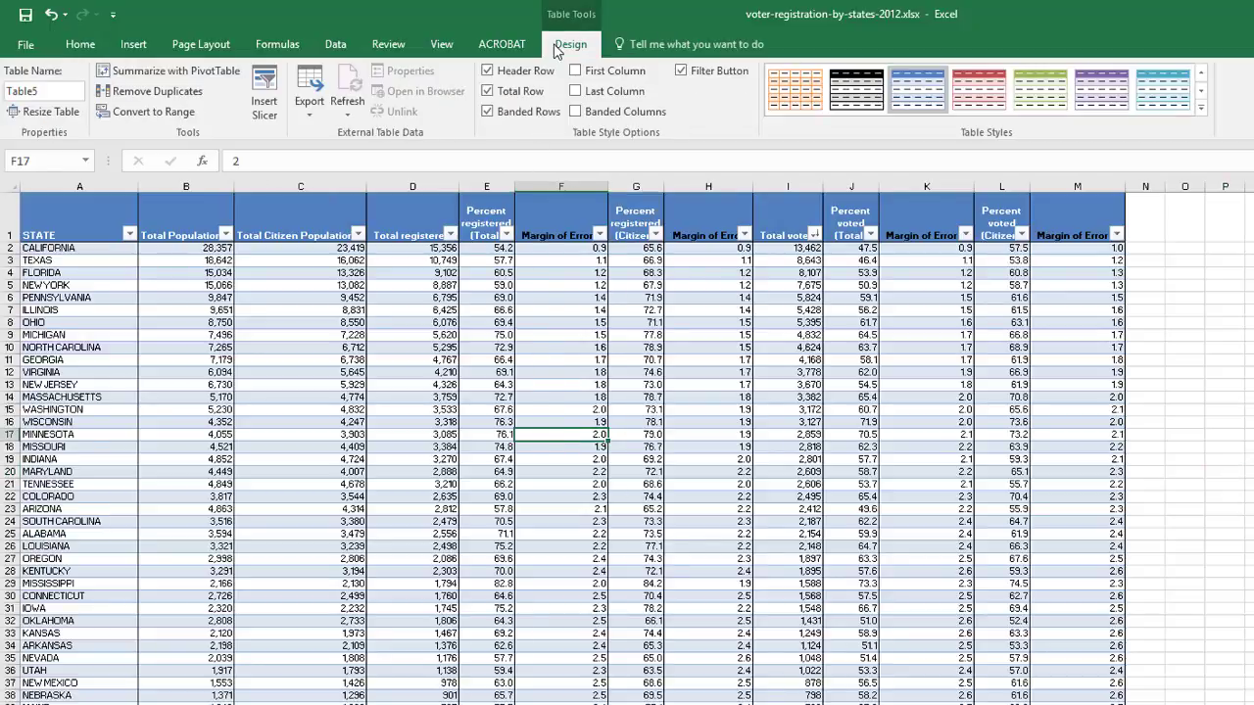
pyautogui.click(141, 113)
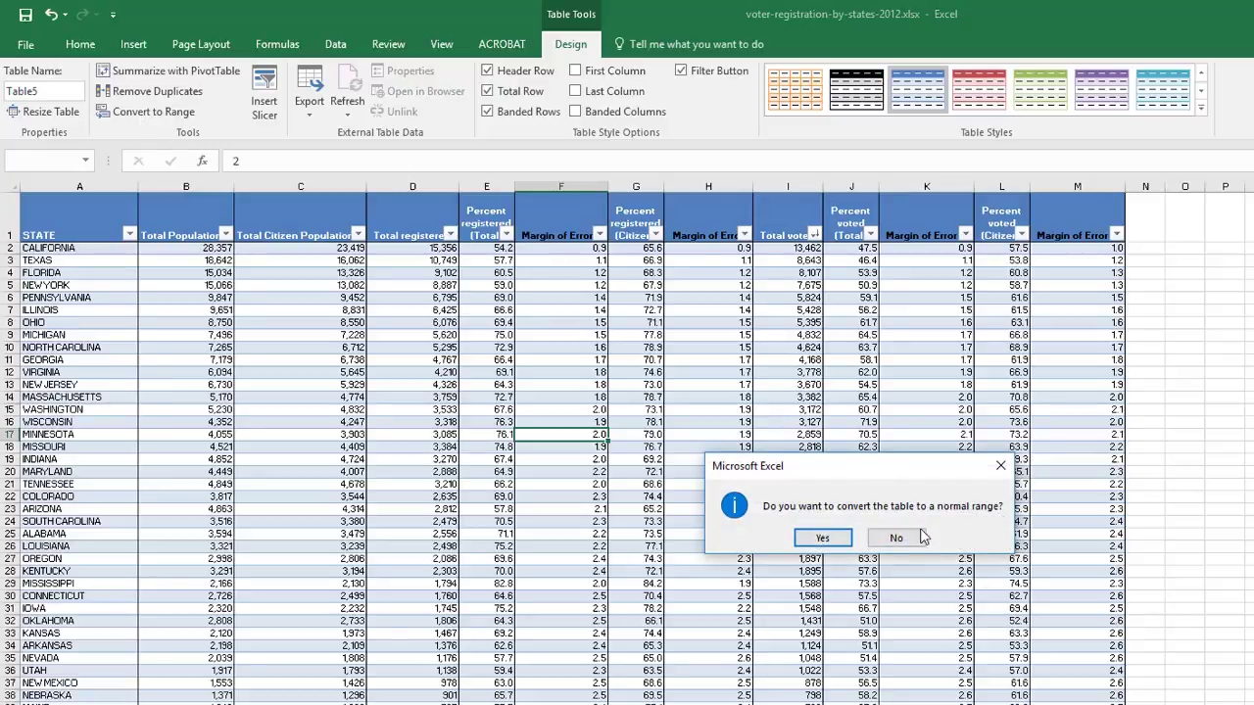
pyautogui.click(823, 540)
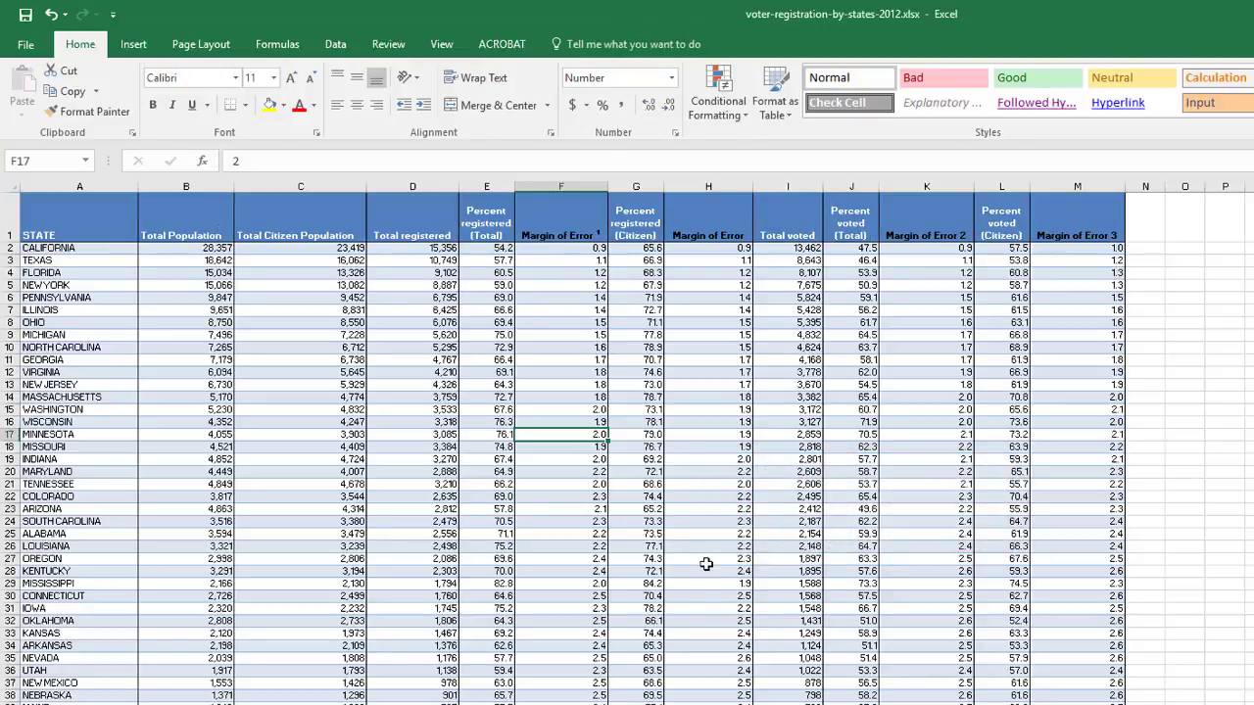
# Step: Check the header cells from Total Population to Margin of Error 1 for remaining filter controls, and select a data cell below
pyautogui.click(184, 235)
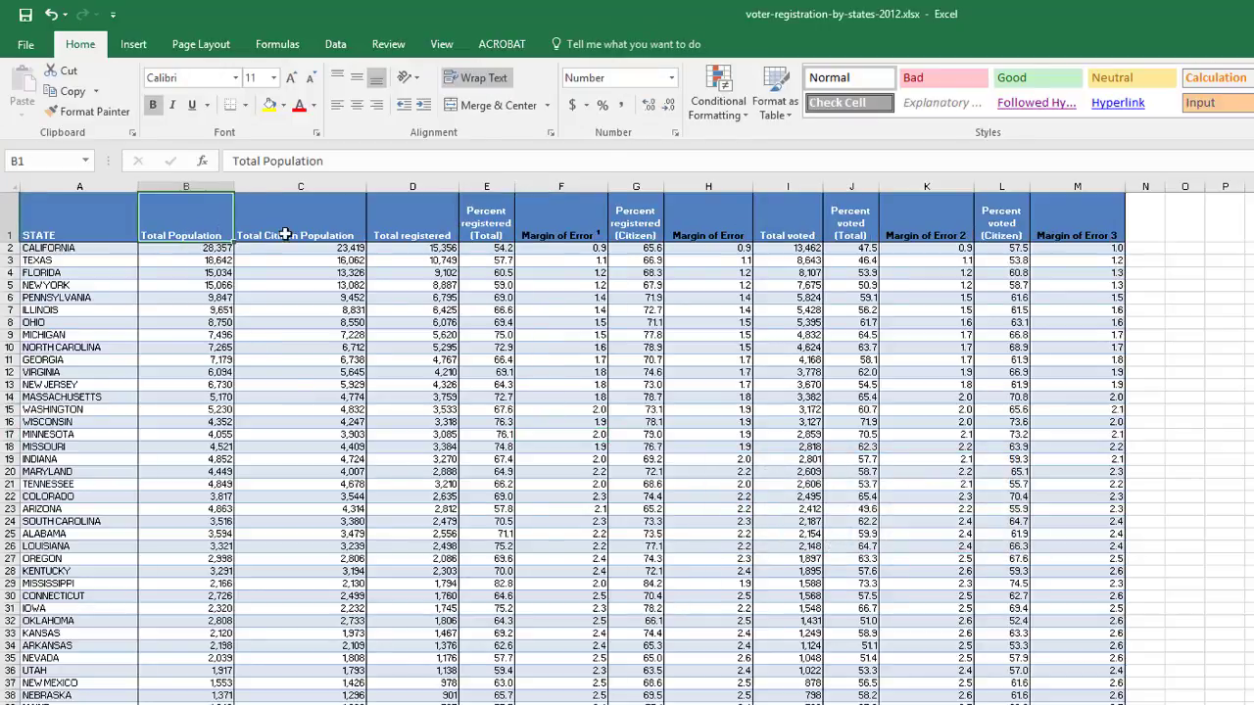
pyautogui.click(295, 227)
pyautogui.click(401, 229)
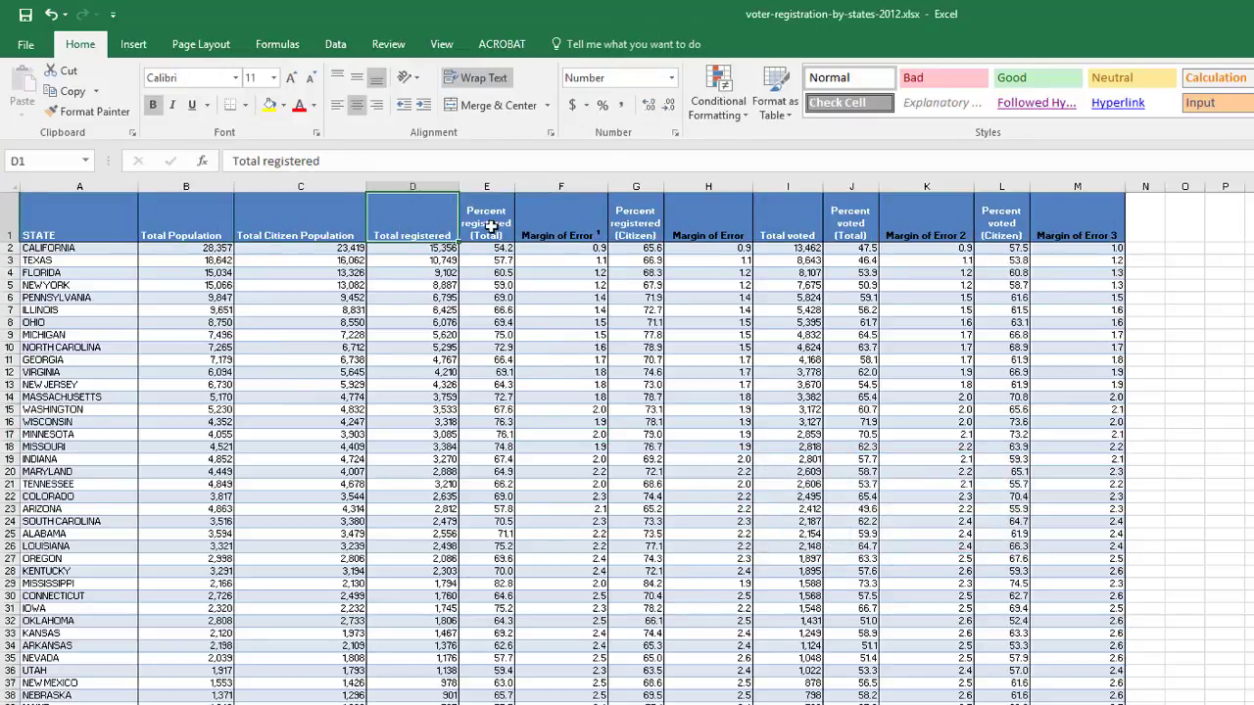
pyautogui.click(488, 225)
pyautogui.click(549, 229)
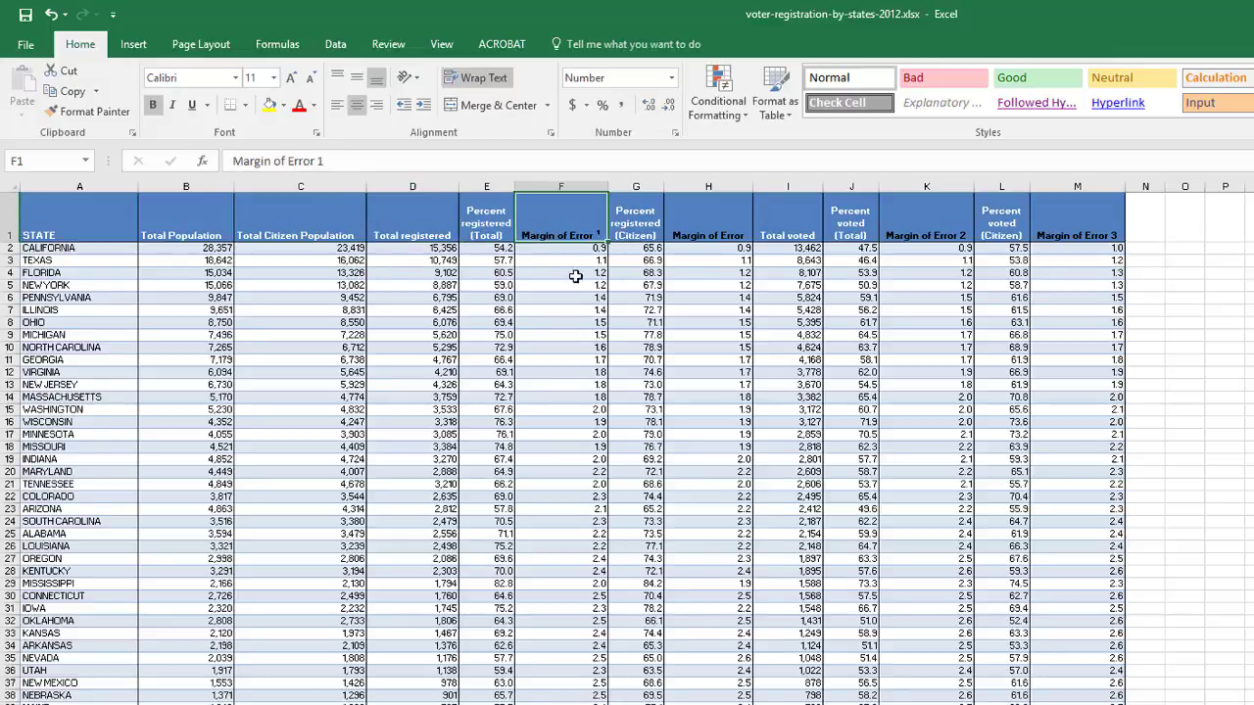
pyautogui.click(331, 297)
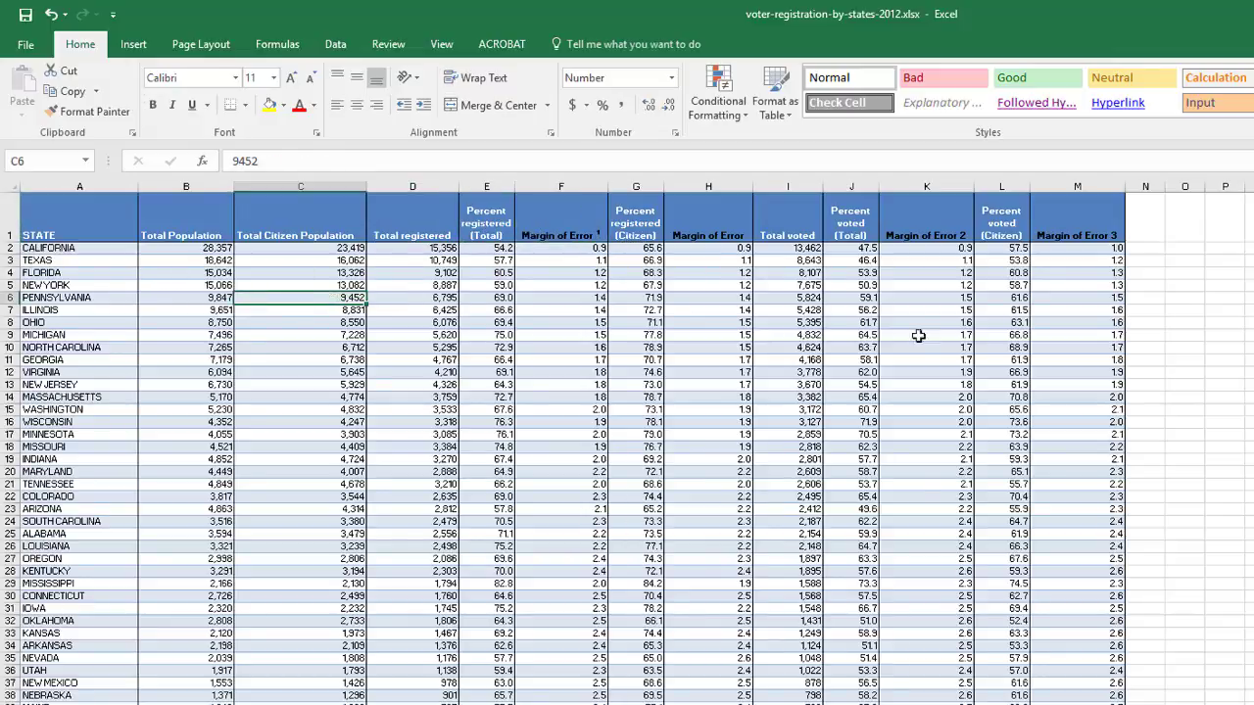